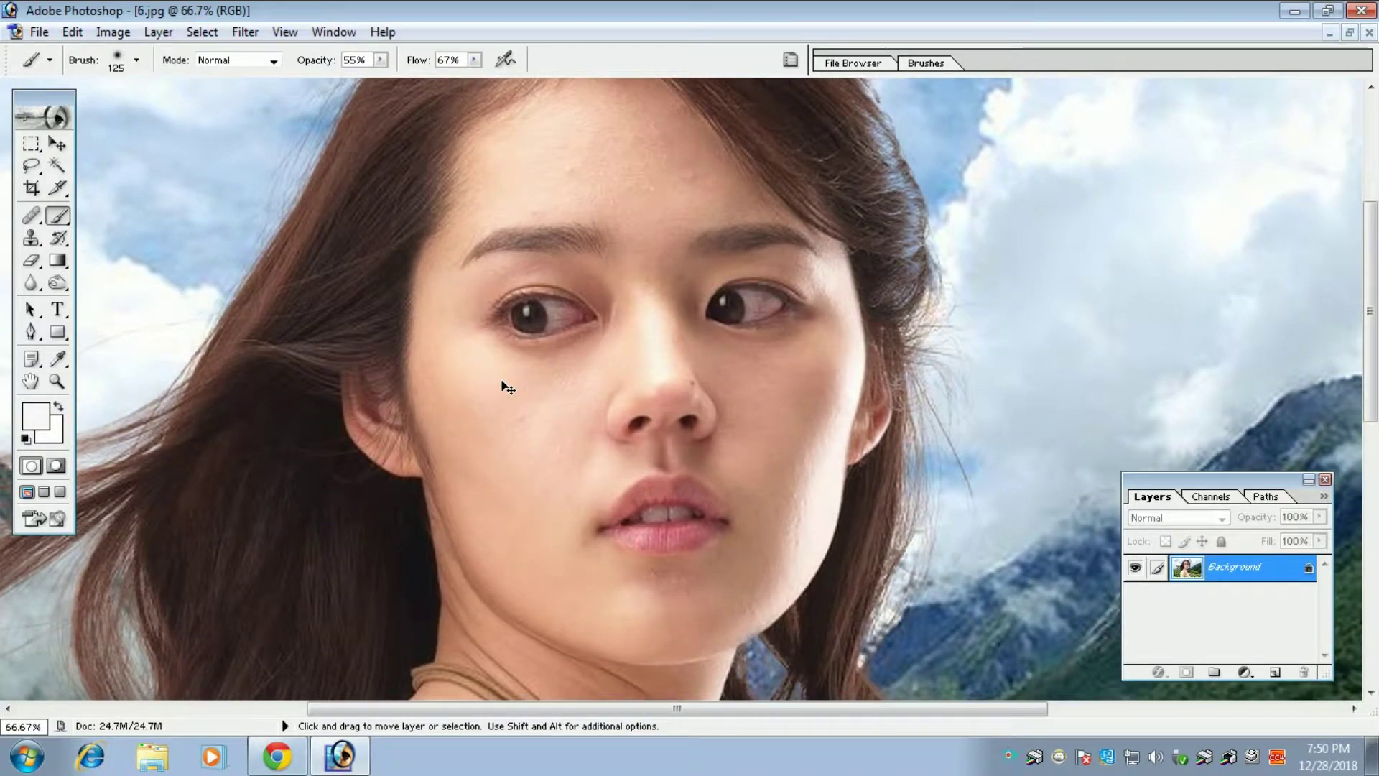
- Duplicate the photo layer twice and apply a Gaussian Blur with a 14.7-pixel radius to the topmost copy
{"action": "key", "text": "ctrl+j"}
{"action": "key", "text": "ctrl+j"}
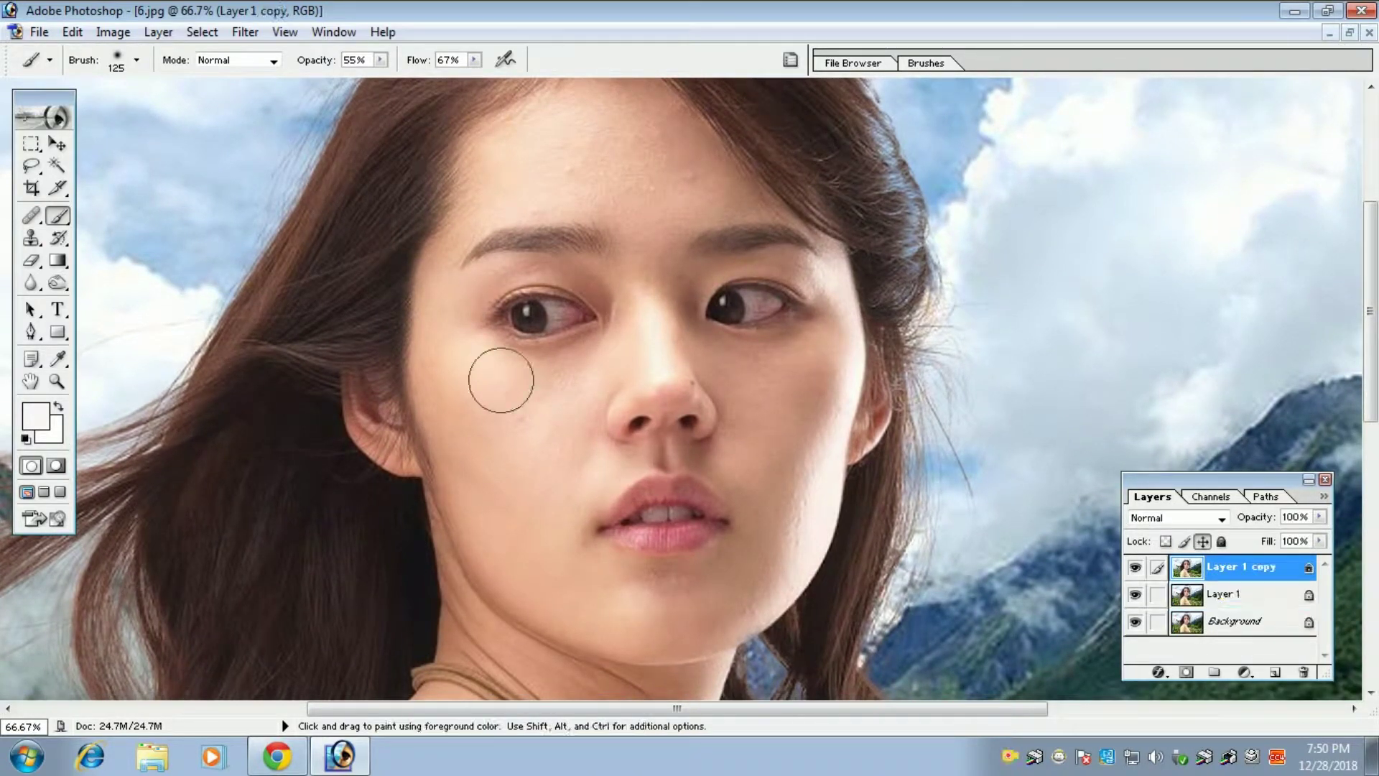
{"action": "left_click", "coordinate": [245, 32]}
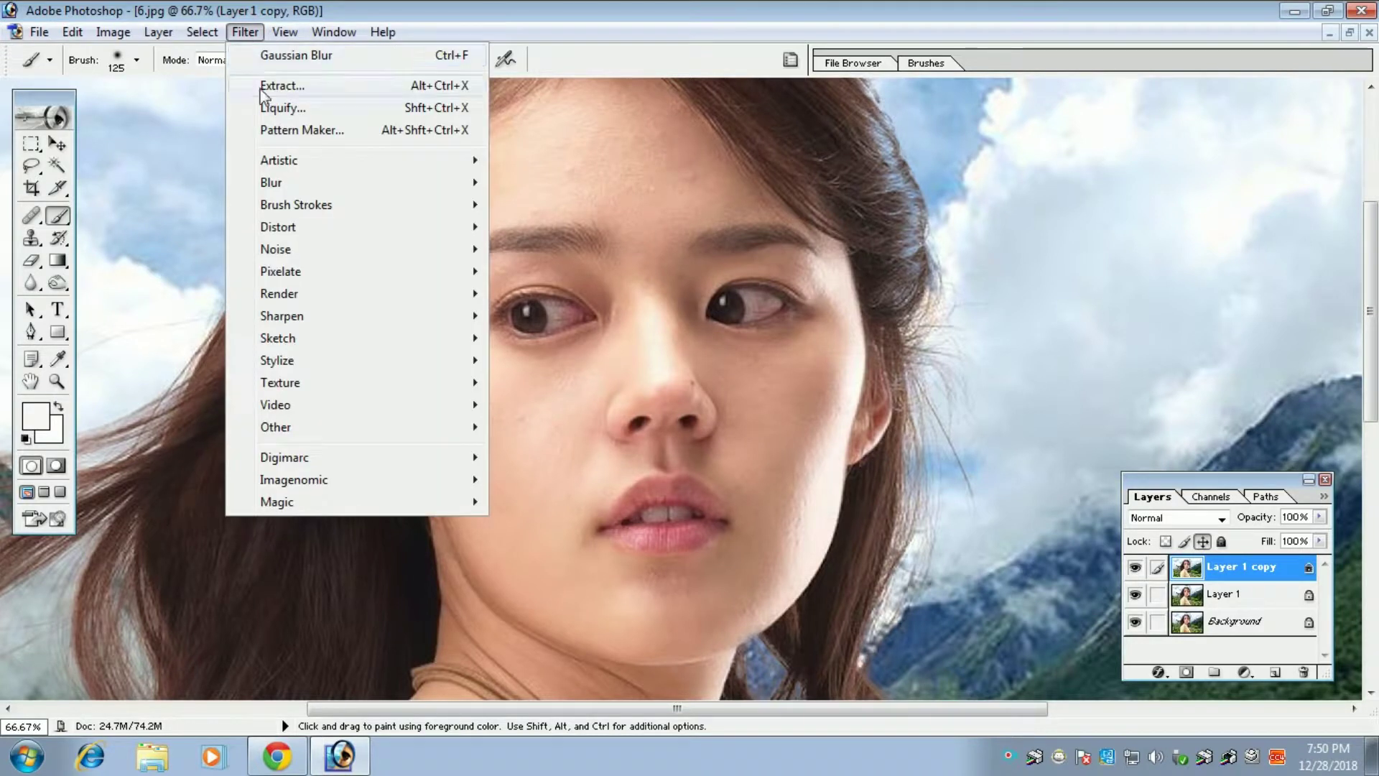
{"action": "mouse_move", "coordinate": [308, 182]}
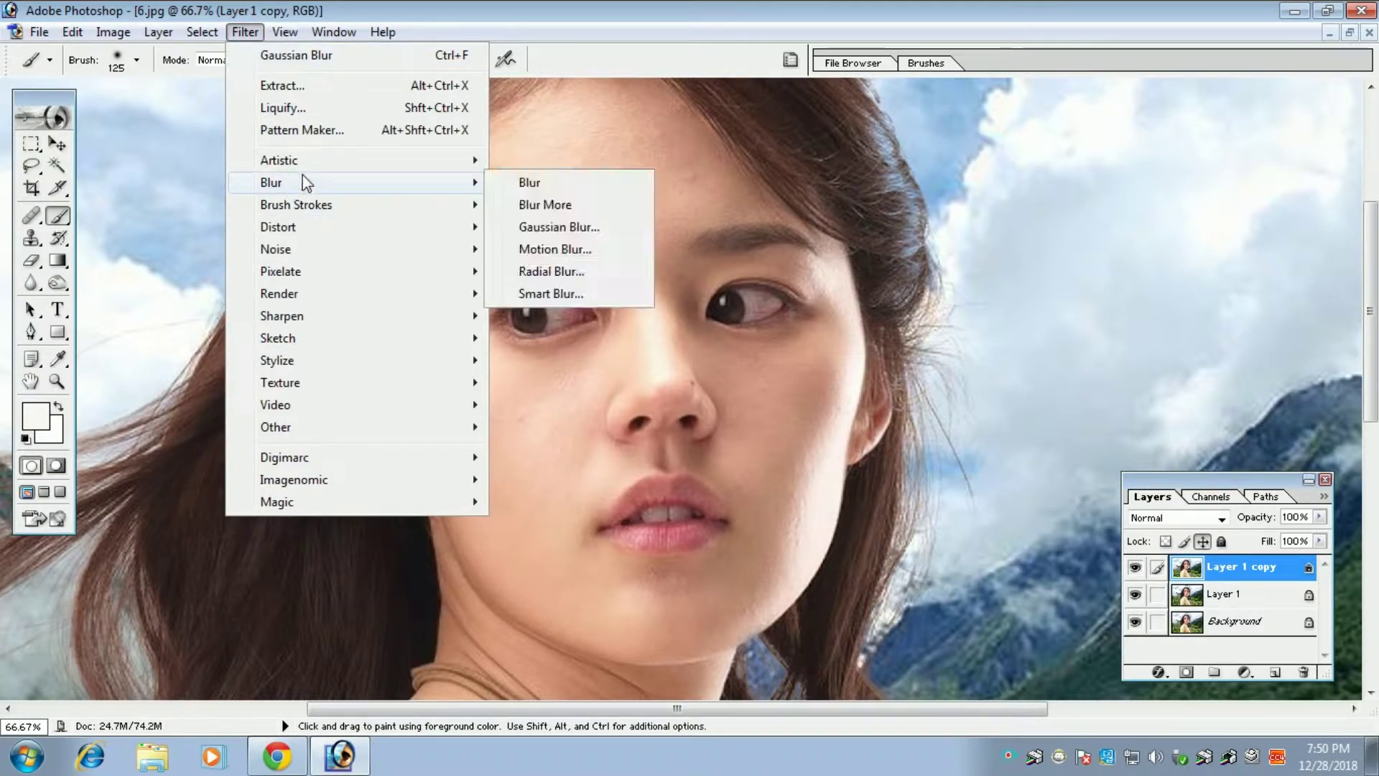
{"action": "left_click", "coordinate": [584, 234]}
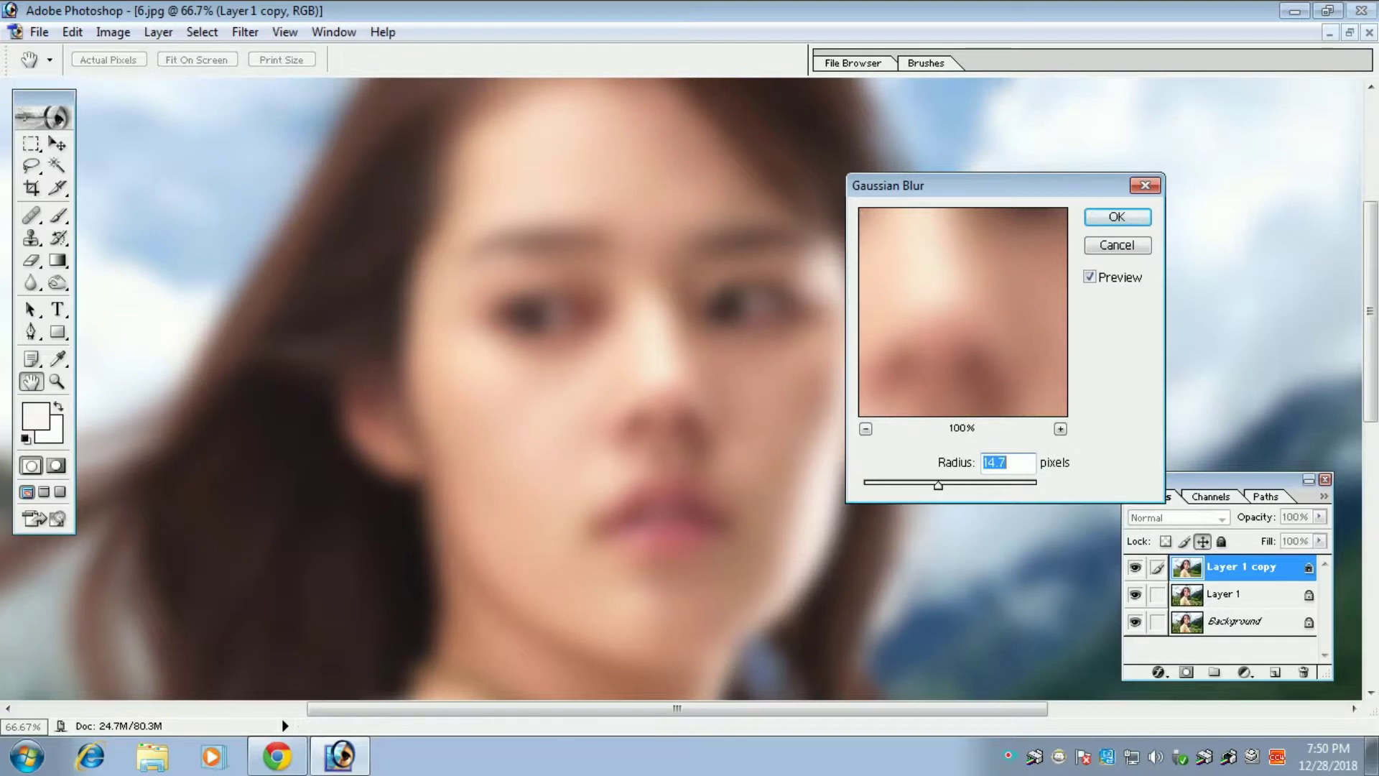
{"action": "left_click", "coordinate": [1117, 216]}
{"action": "key", "text": "b"}
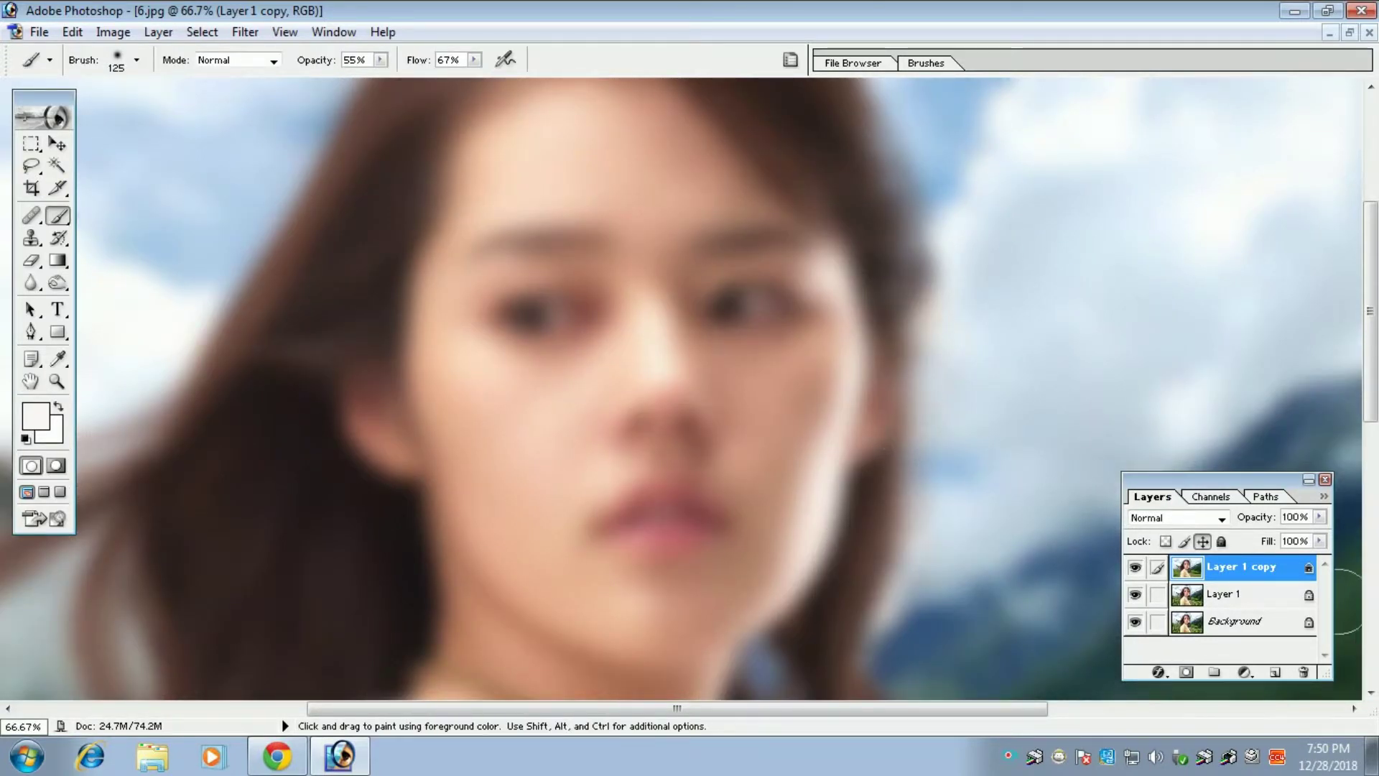
- Move the blurred copy beneath Layer 1 and apply a High Pass filter with a 1.2-pixel radius to Layer 1
{"action": "left_click_drag", "start_coordinate": [1261, 566], "coordinate": [1248, 602]}
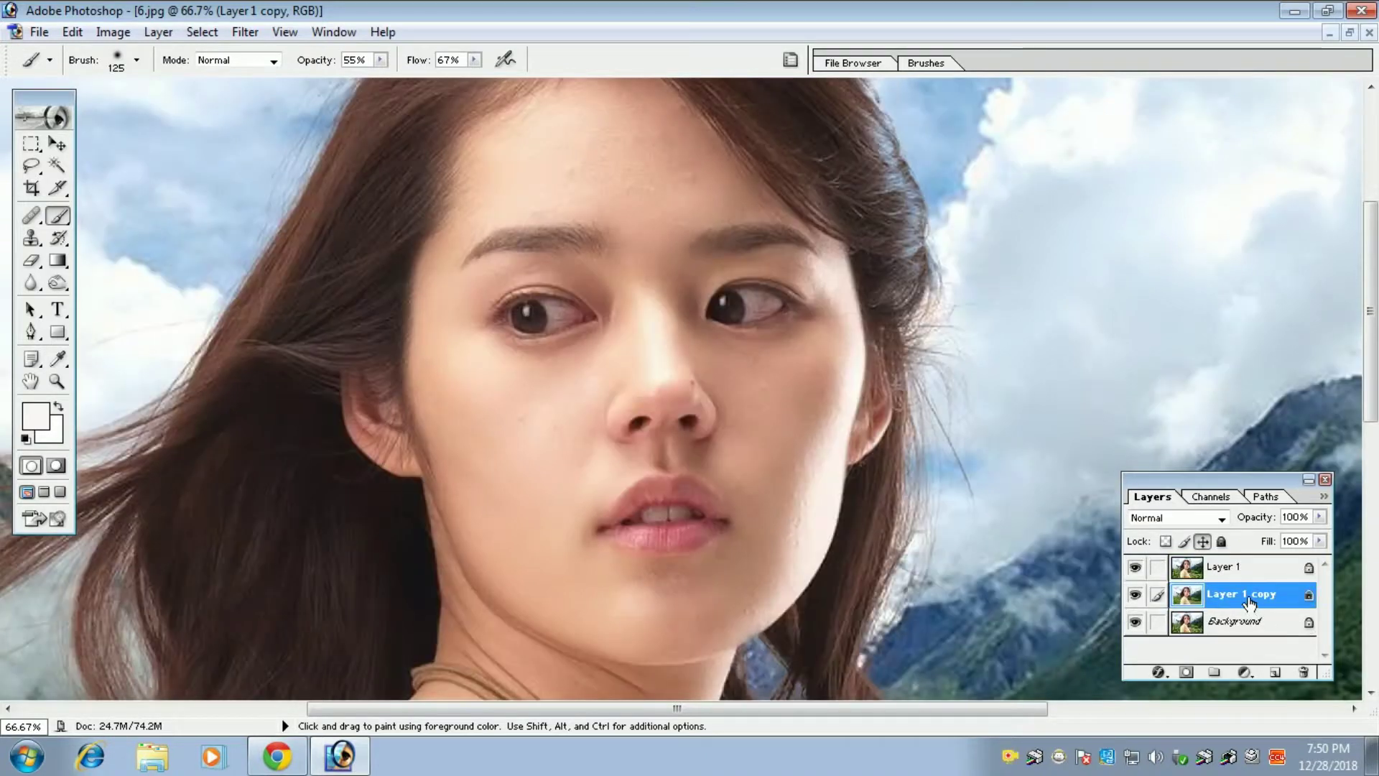
{"action": "left_click", "coordinate": [1232, 571]}
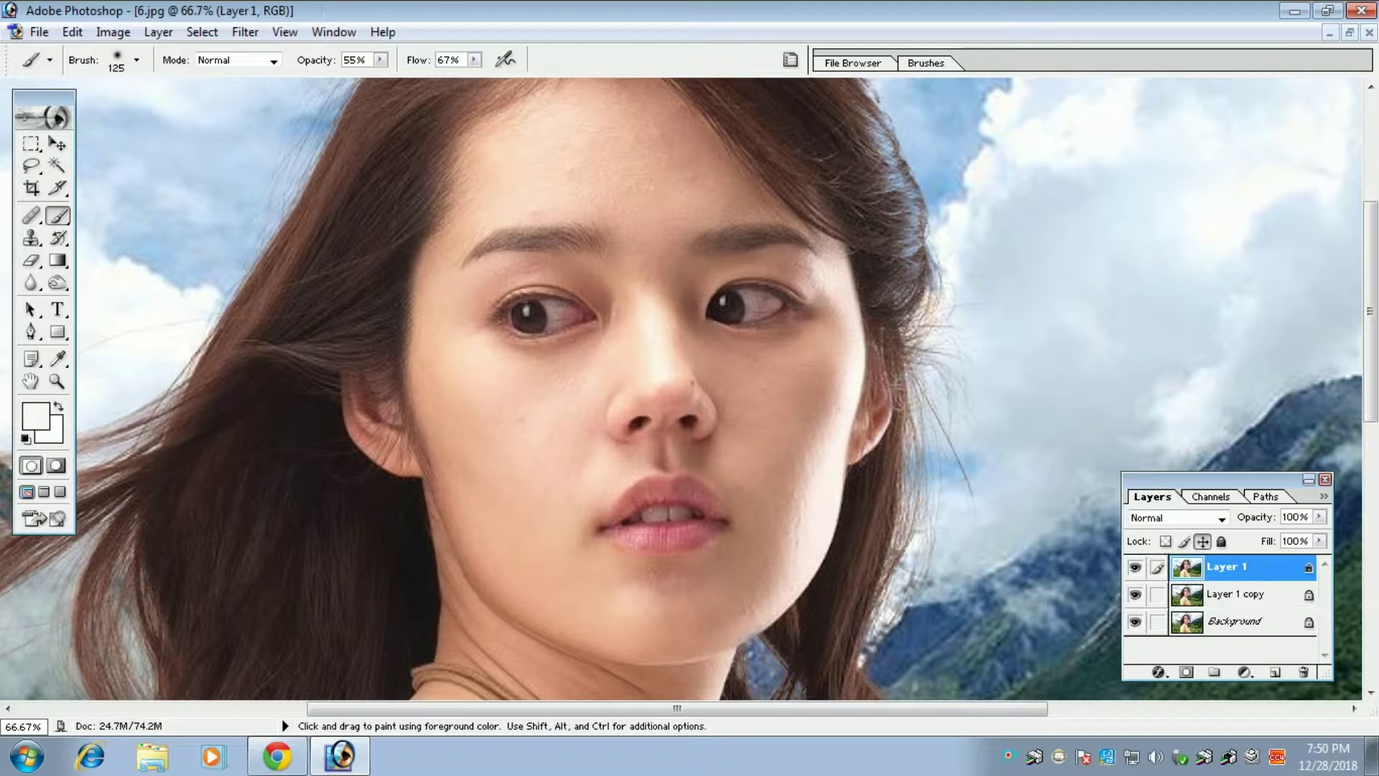
{"action": "left_click", "coordinate": [244, 32]}
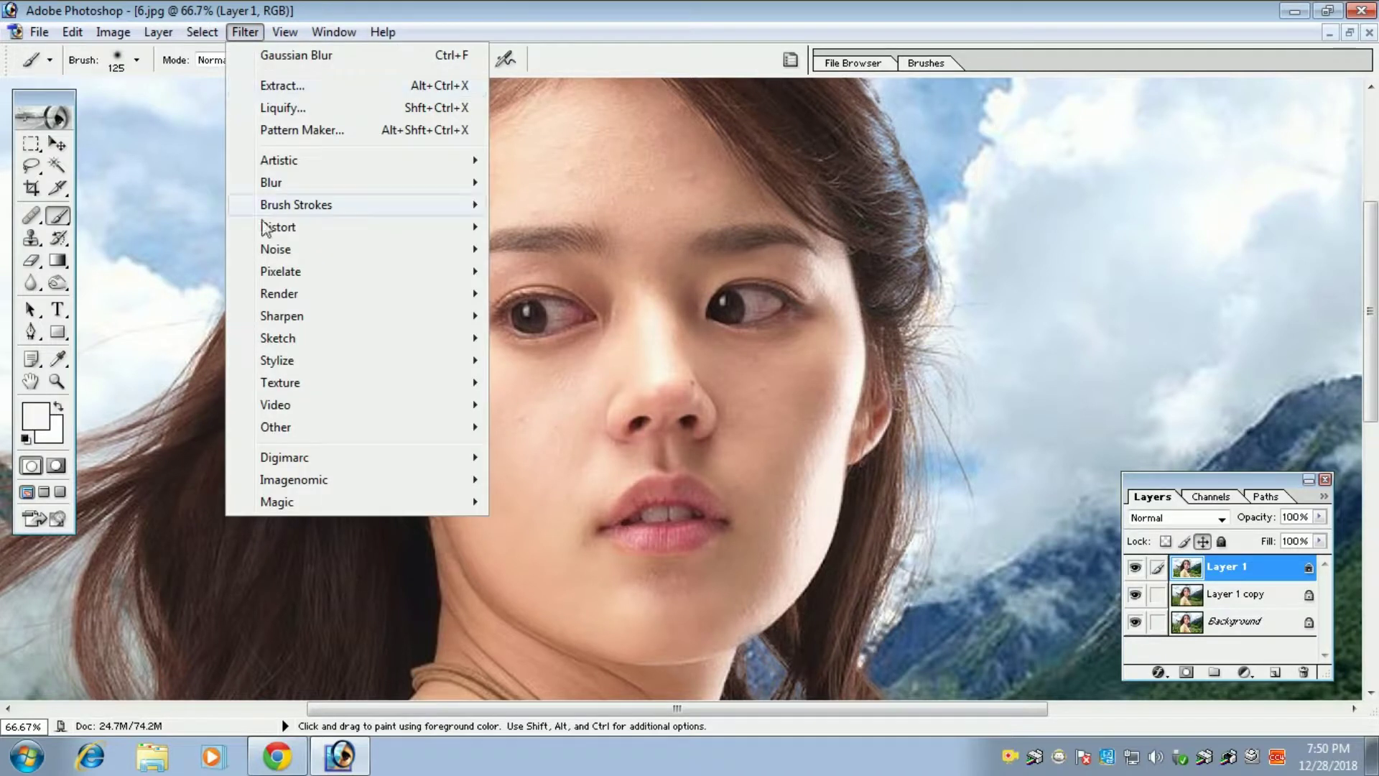
{"action": "mouse_move", "coordinate": [279, 428]}
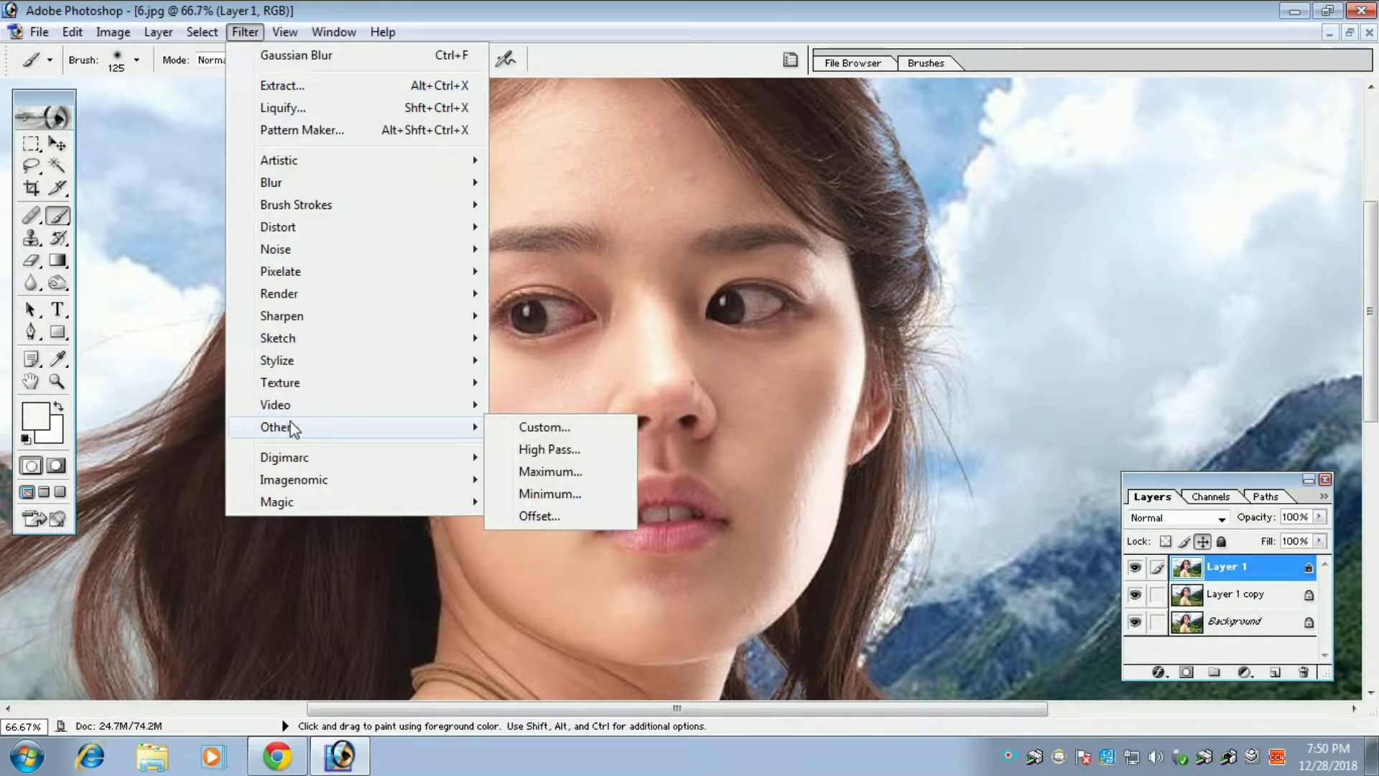
{"action": "left_click", "coordinate": [551, 450]}
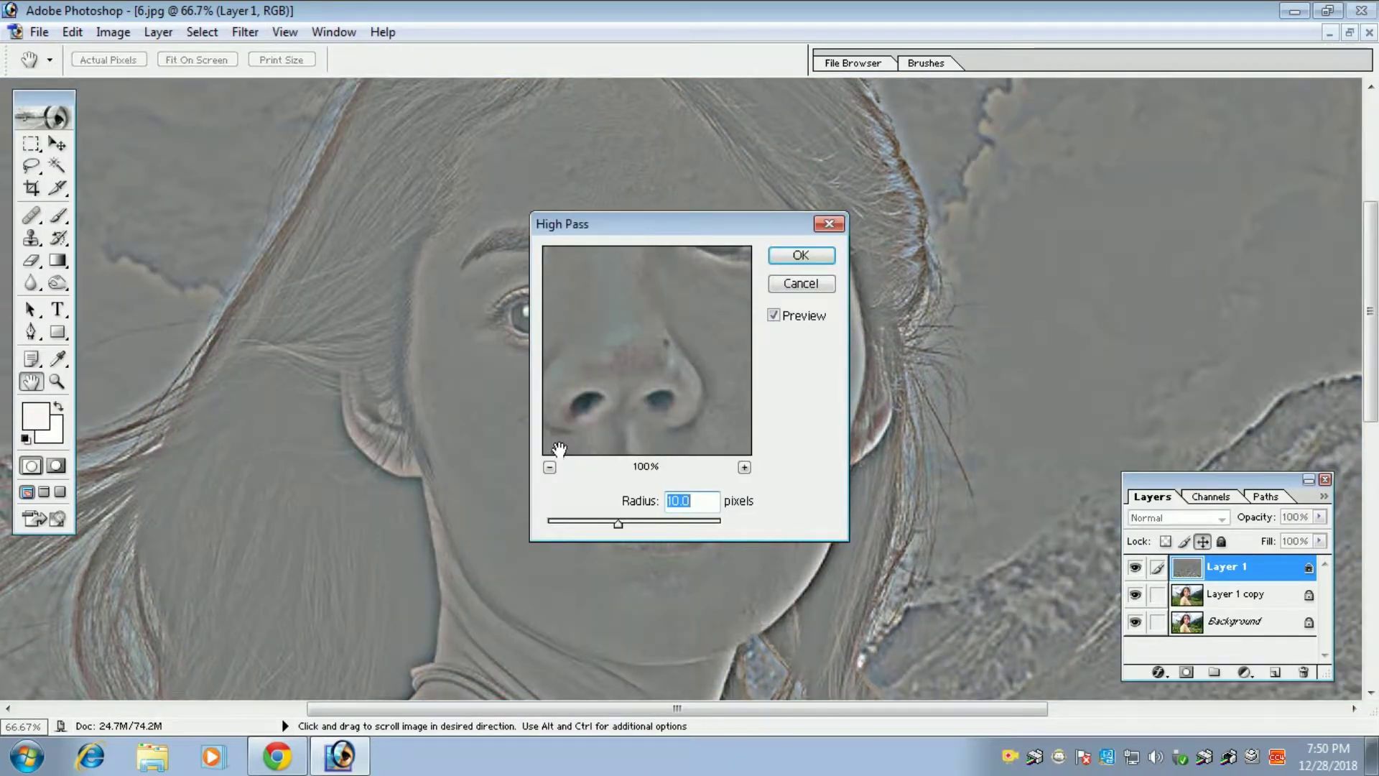
{"action": "left_click_drag", "start_coordinate": [563, 523], "coordinate": [563, 522]}
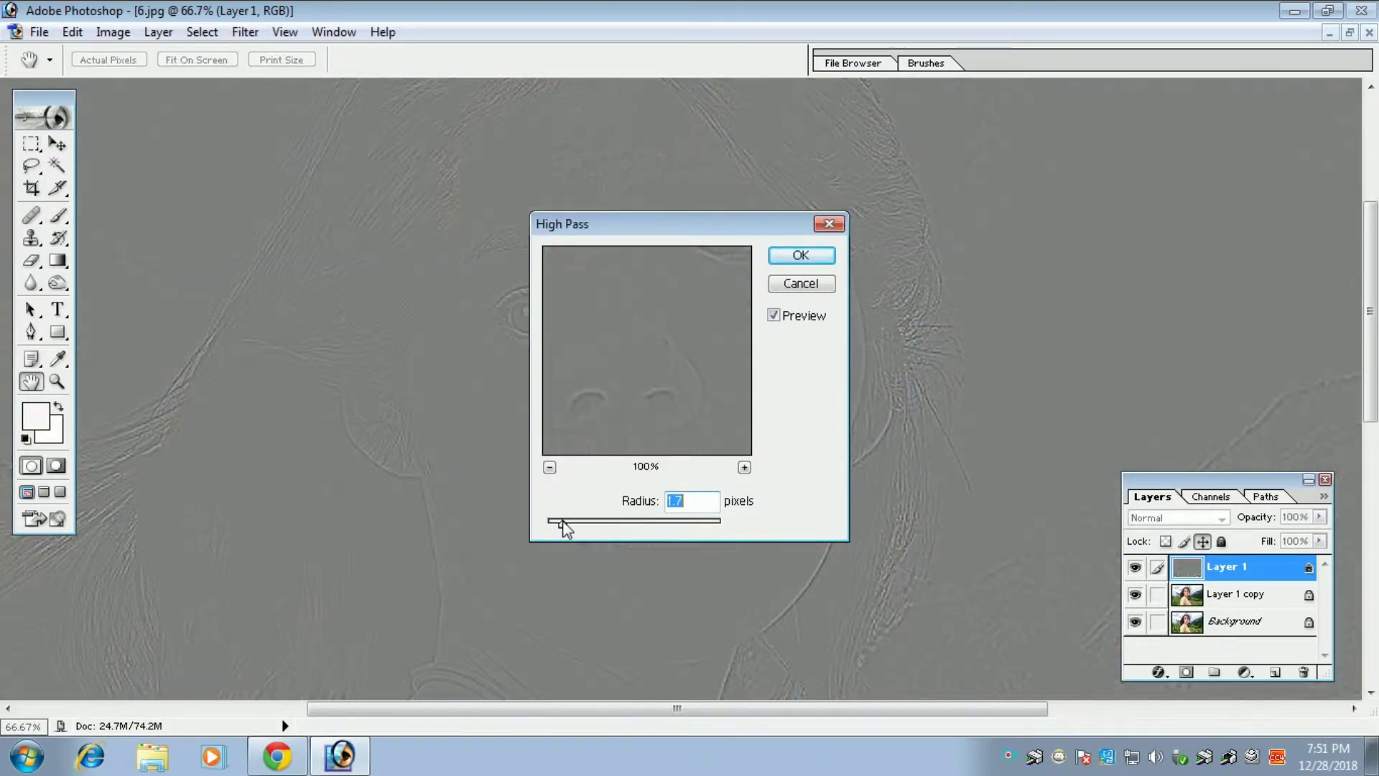
{"action": "left_click_drag", "start_coordinate": [614, 229], "coordinate": [874, 186]}
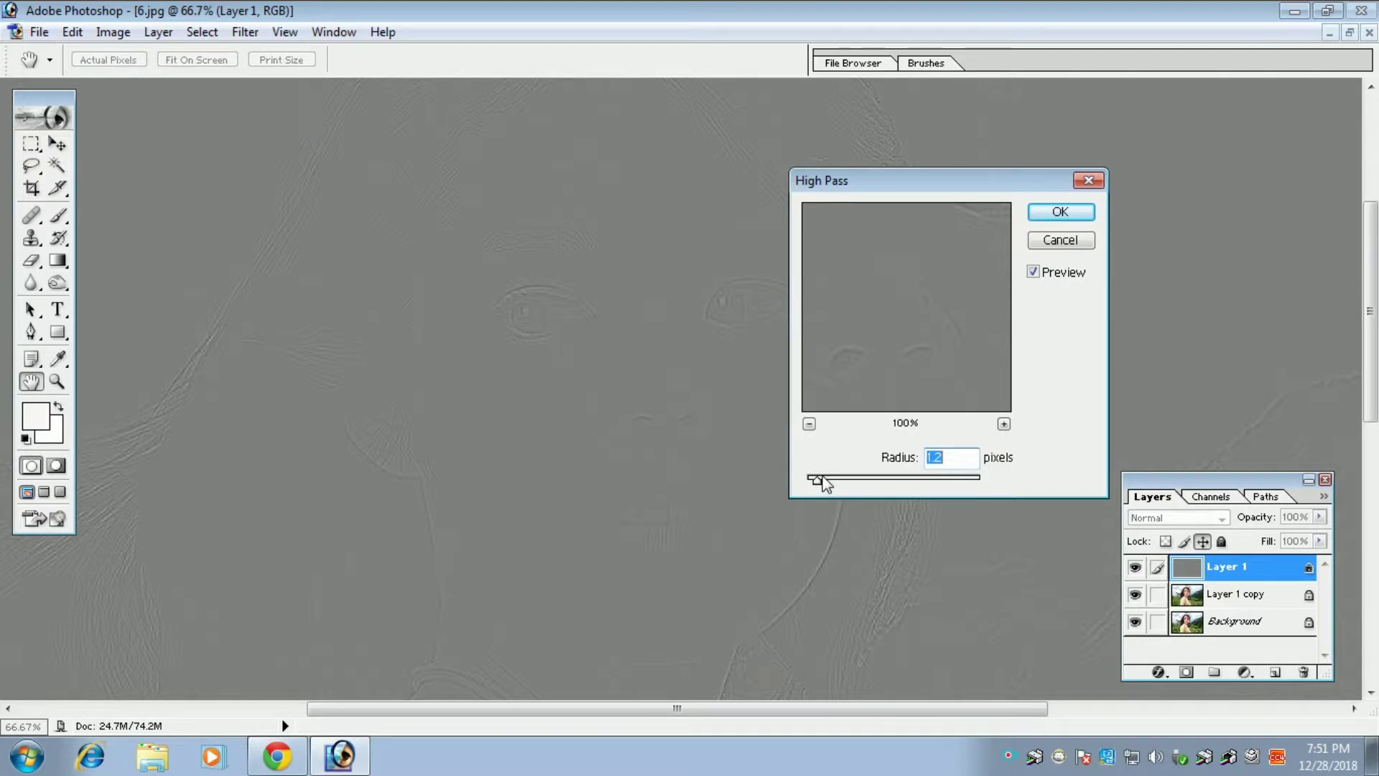
{"action": "left_click", "coordinate": [1060, 211]}
{"action": "key", "text": "b"}
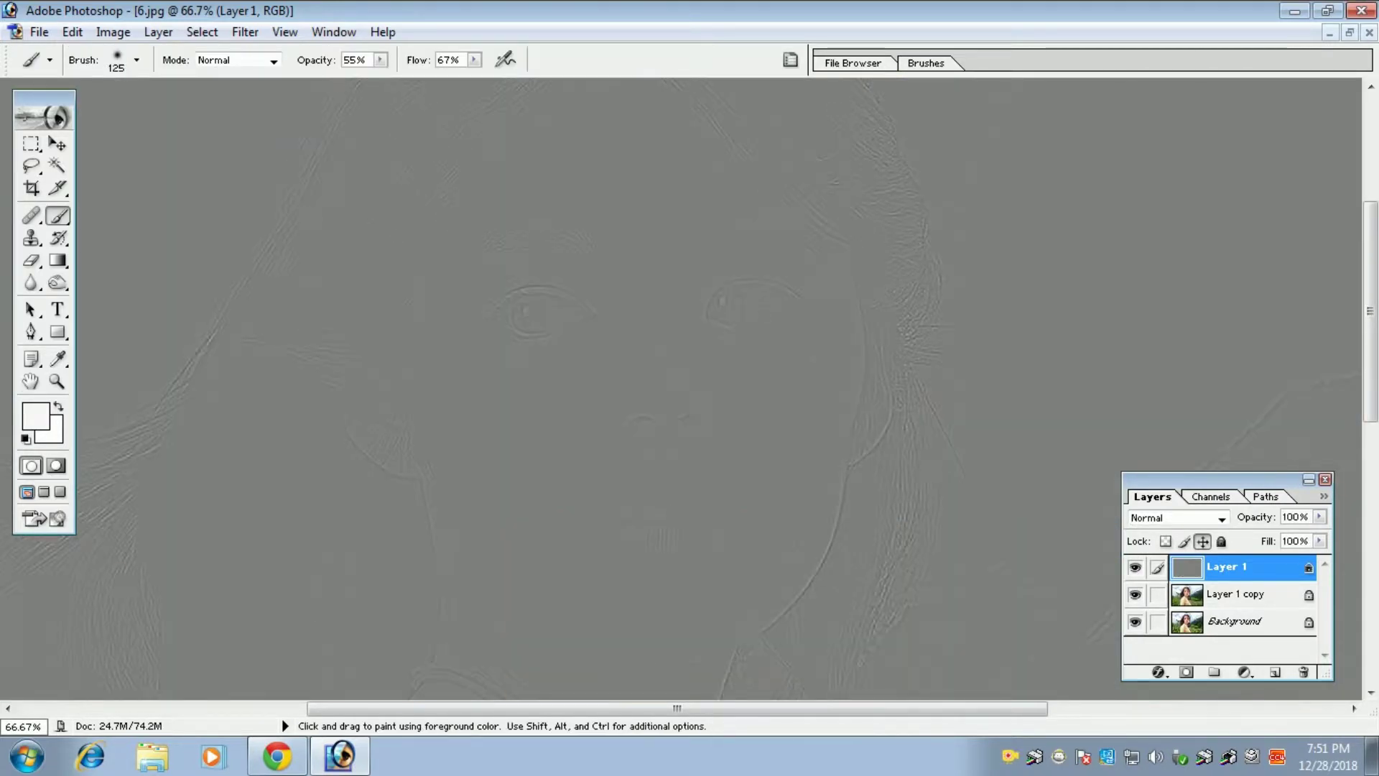
- Set the blend mode of the high-pass layer to Vivid Light
{"action": "left_click", "coordinate": [1220, 518]}
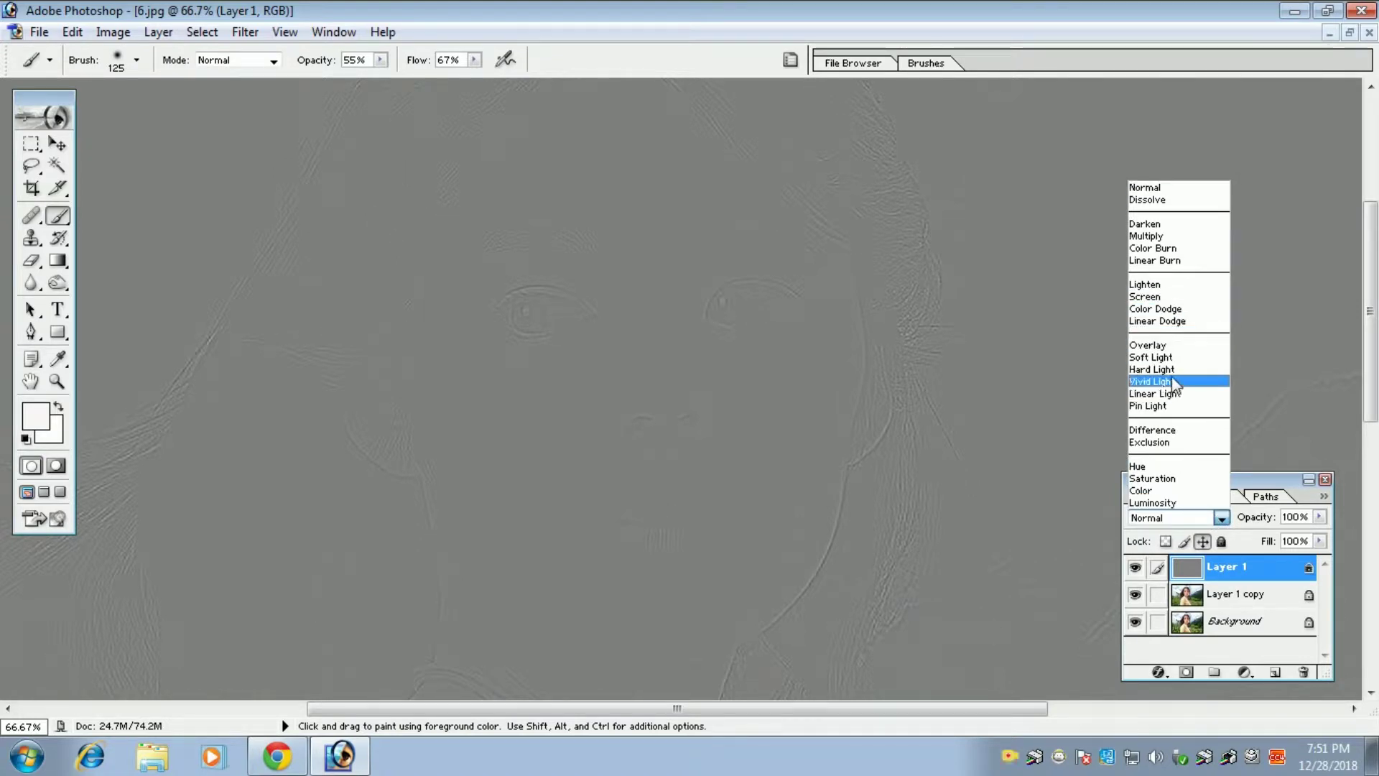
{"action": "left_click", "coordinate": [1178, 382]}
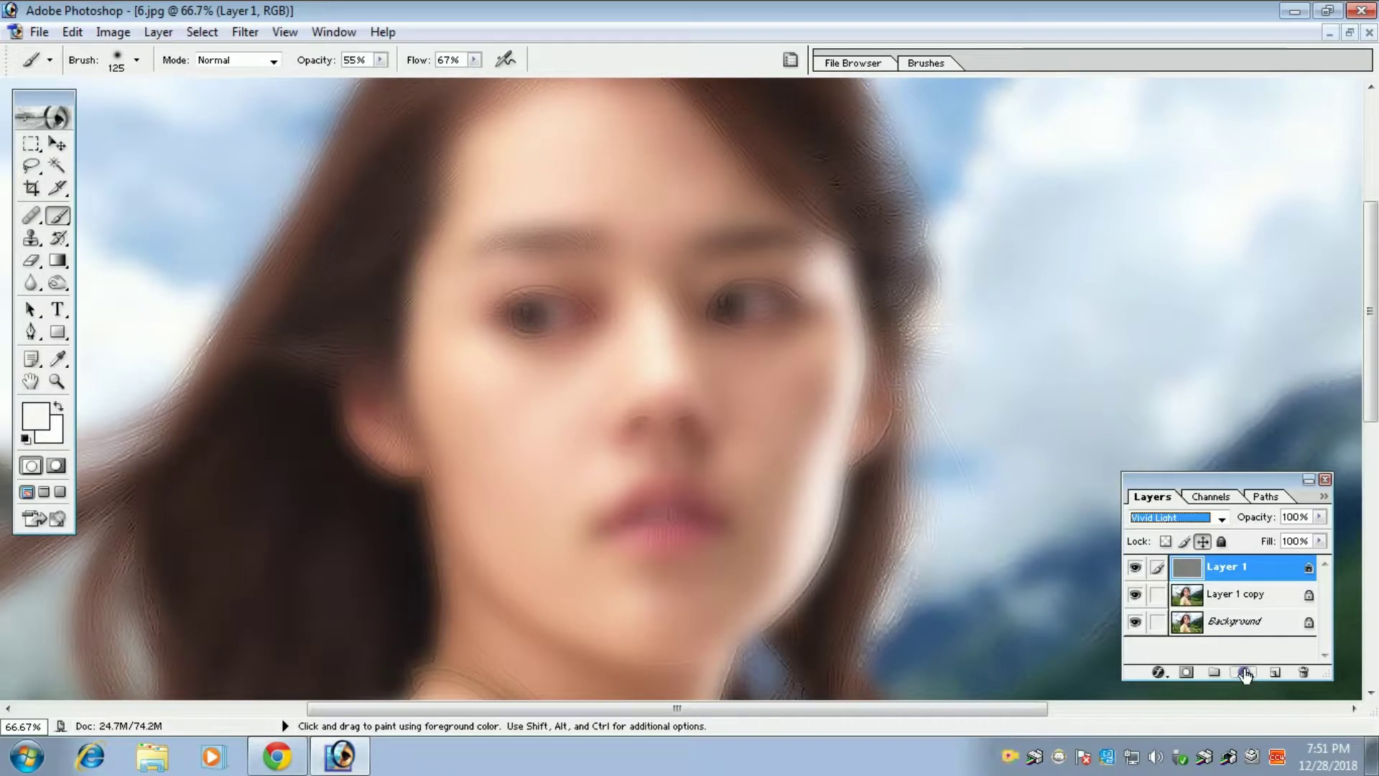
- Add a layer mask to the blurred Layer 1 copy and invert it to black
{"action": "left_click", "coordinate": [1249, 596]}
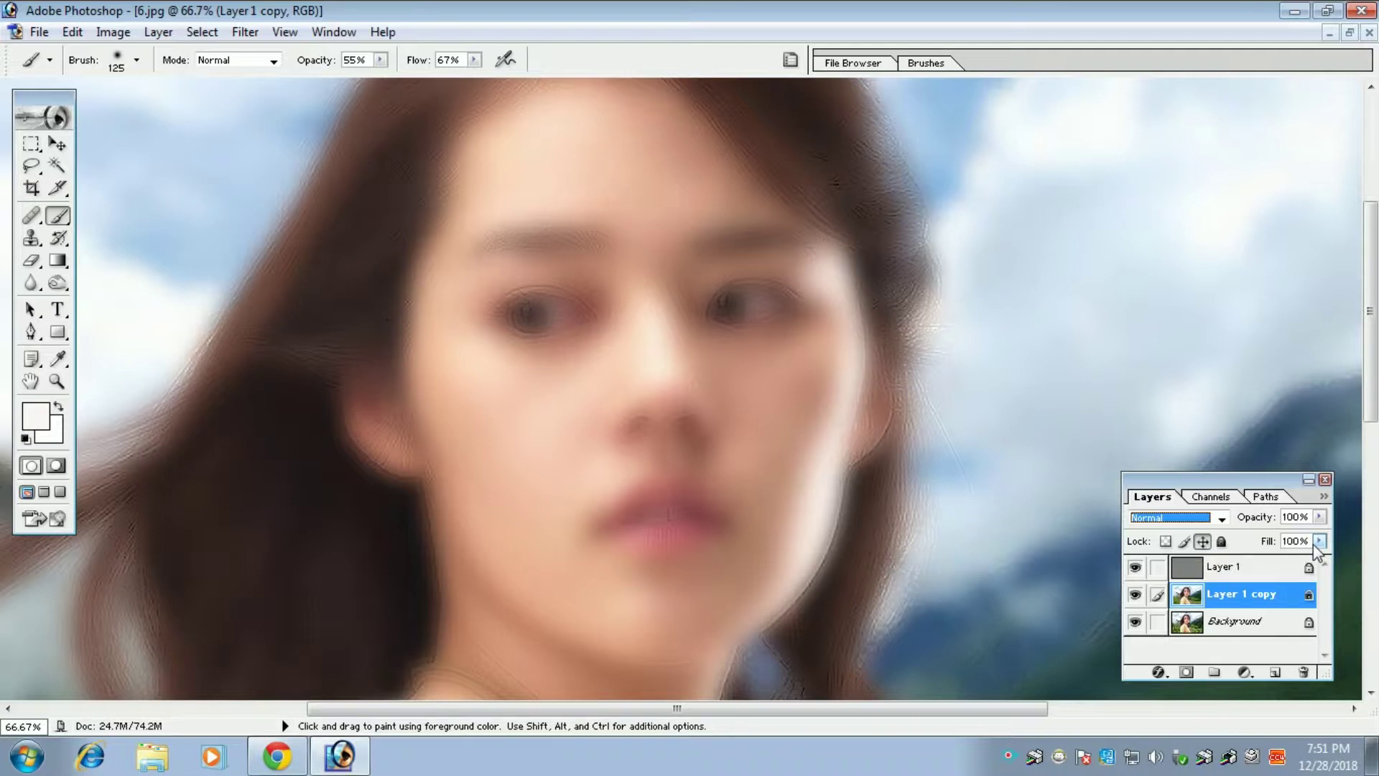
{"action": "left_click", "coordinate": [1187, 672]}
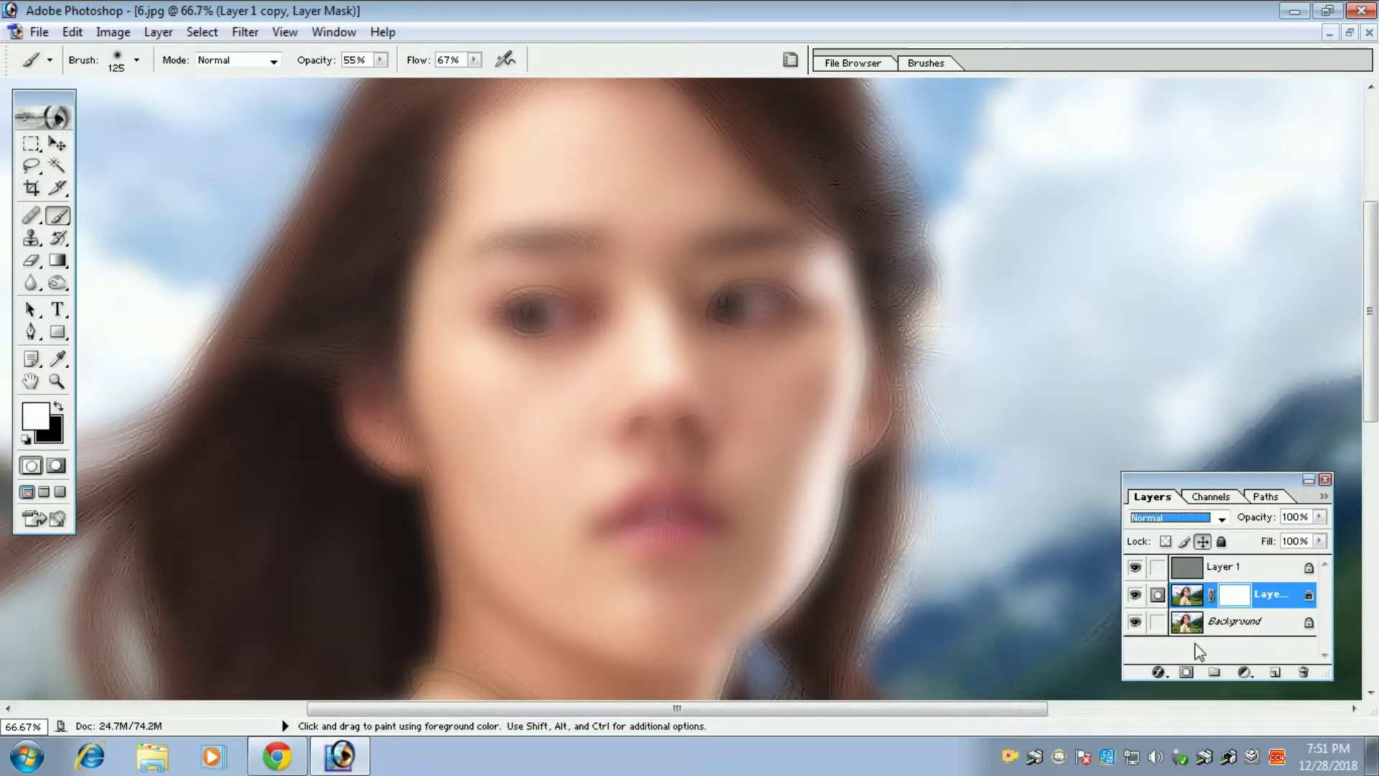
{"action": "key", "text": "ctrl+i"}
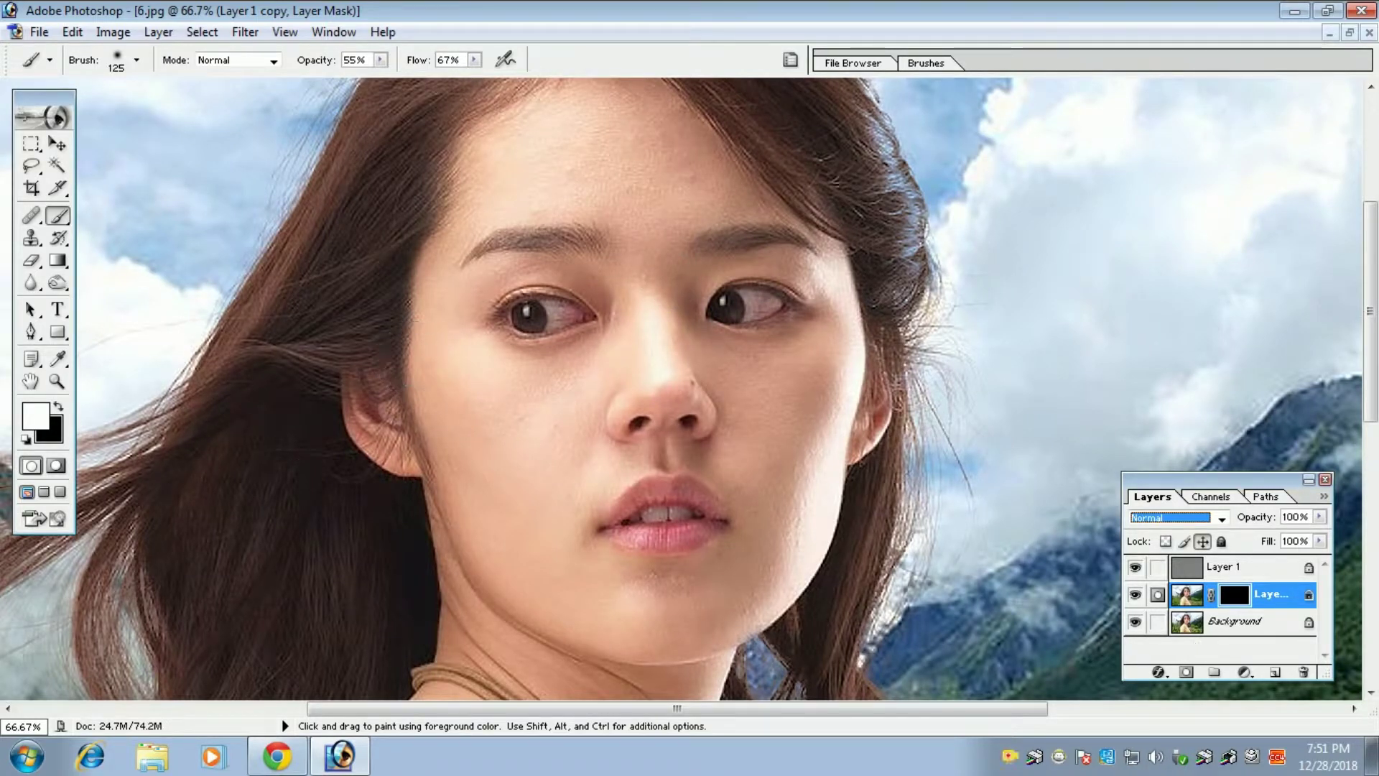
- Paint white on the mask over the forehead with the brush at 89% opacity and 83% flow to smooth the skin
{"action": "left_click", "coordinate": [380, 60]}
{"action": "left_click", "coordinate": [416, 76]}
{"action": "left_click", "coordinate": [474, 61]}
{"action": "left_click", "coordinate": [493, 78]}
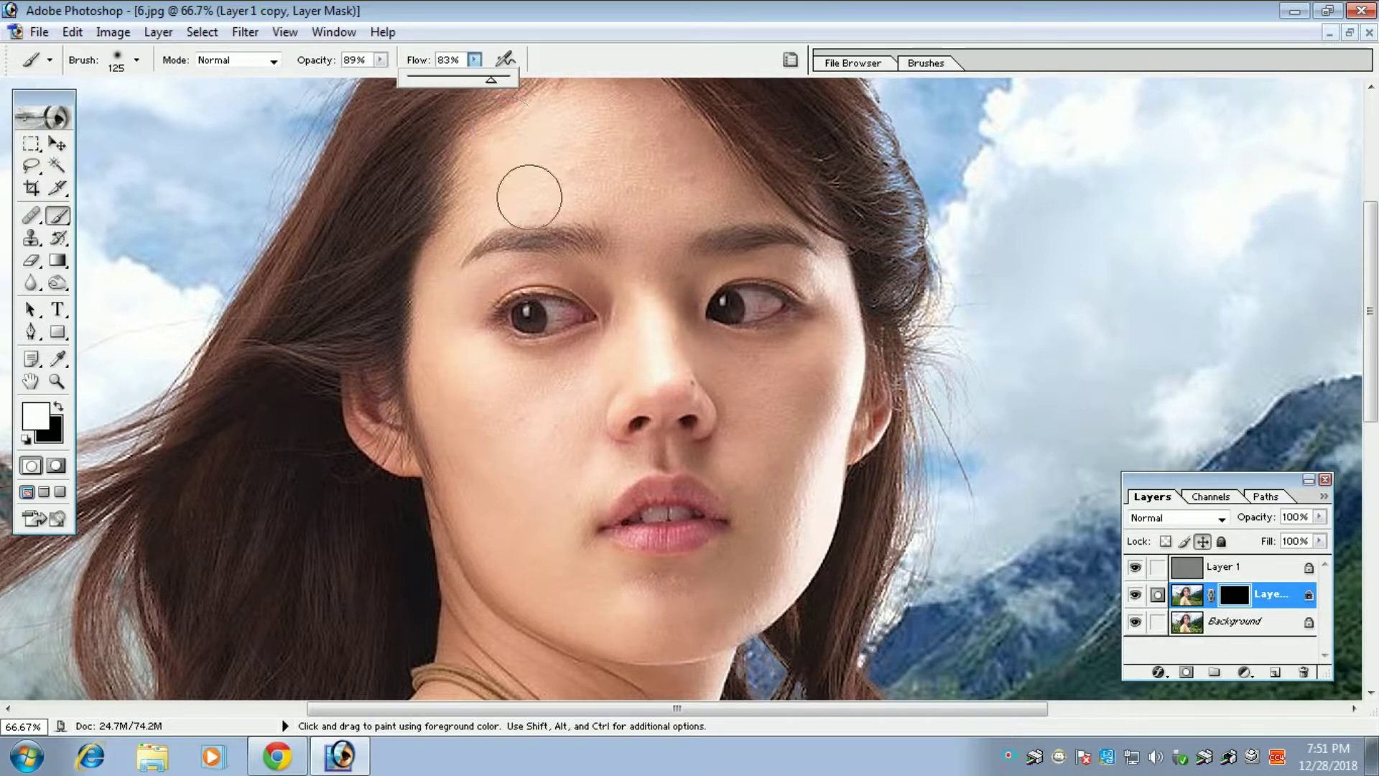
{"action": "left_click_drag", "start_coordinate": [567, 117], "coordinate": [582, 299]}
- Paint the mask over the cheeks, chin and the skin around the mouth with an 80-pixel brush
{"action": "key", "text": "bracketleft"}
{"action": "key", "text": "bracketleft"}
{"action": "key", "text": "bracketleft"}
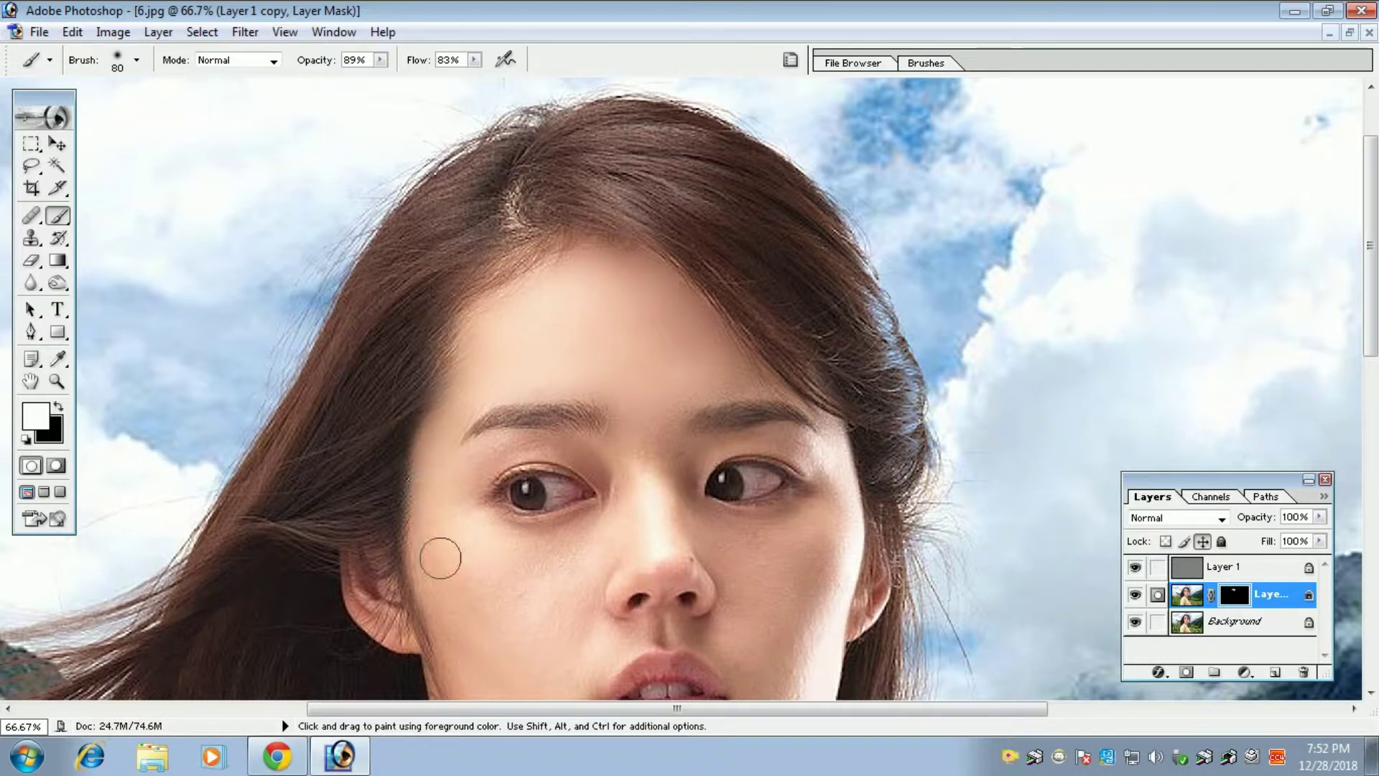
{"action": "key", "text": "space"}
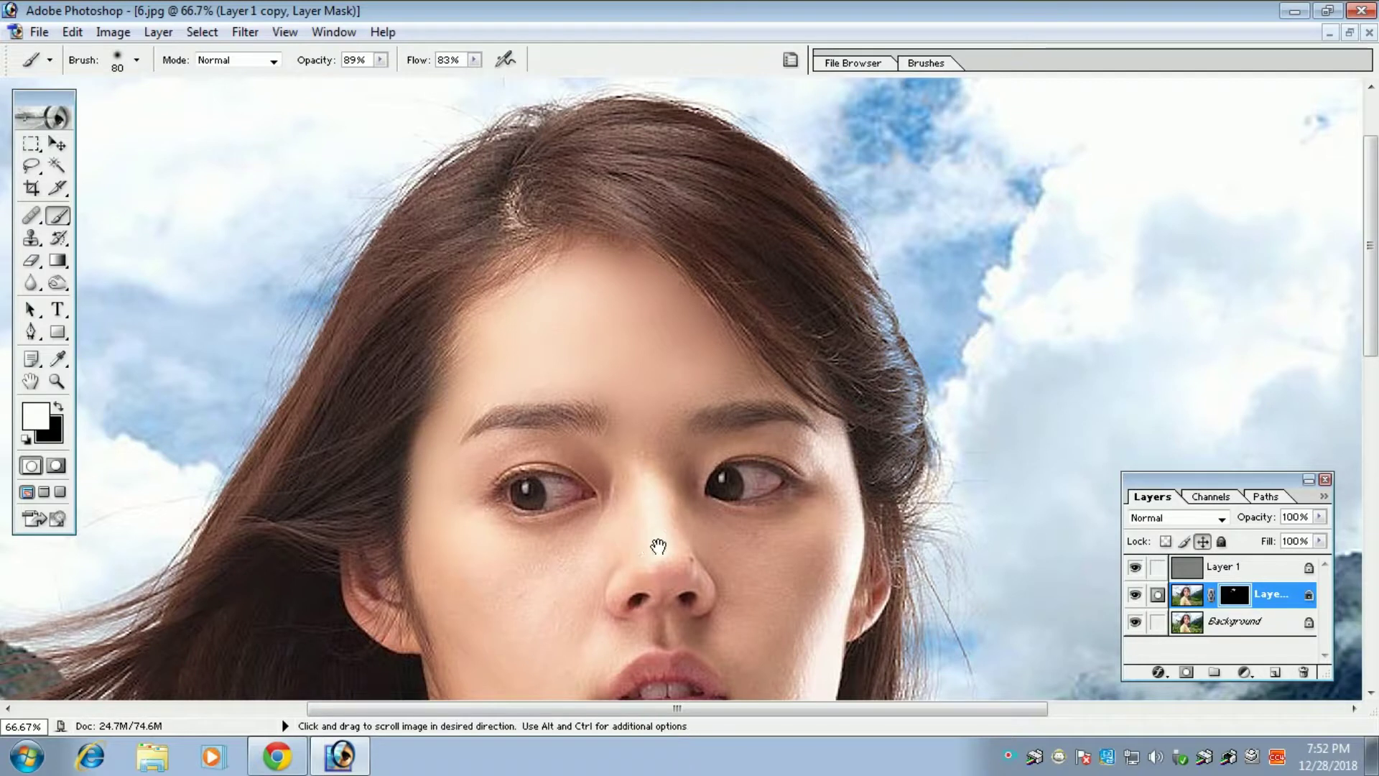
{"action": "left_click_drag", "start_coordinate": [658, 546], "coordinate": [618, 381]}
{"action": "mouse_move", "coordinate": [570, 308]}
{"action": "left_mouse_down"}
{"action": "mouse_move", "coordinate": [494, 430]}
{"action": "mouse_move", "coordinate": [439, 435]}
{"action": "mouse_move", "coordinate": [485, 464]}
{"action": "mouse_move", "coordinate": [556, 416]}
{"action": "mouse_move", "coordinate": [502, 482]}
{"action": "mouse_move", "coordinate": [398, 395]}
{"action": "mouse_move", "coordinate": [401, 427]}
{"action": "mouse_move", "coordinate": [413, 489]}
{"action": "mouse_move", "coordinate": [452, 549]}
{"action": "mouse_move", "coordinate": [473, 526]}
{"action": "mouse_move", "coordinate": [496, 551]}
{"action": "mouse_move", "coordinate": [536, 484]}
{"action": "mouse_move", "coordinate": [502, 557]}
{"action": "mouse_move", "coordinate": [453, 522]}
{"action": "mouse_move", "coordinate": [433, 588]}
{"action": "mouse_move", "coordinate": [442, 565]}
{"action": "mouse_move", "coordinate": [429, 582]}
{"action": "mouse_move", "coordinate": [511, 619]}
{"action": "mouse_move", "coordinate": [589, 620]}
{"action": "mouse_move", "coordinate": [521, 528]}
{"action": "mouse_move", "coordinate": [535, 610]}
{"action": "mouse_move", "coordinate": [544, 551]}
{"action": "mouse_move", "coordinate": [582, 593]}
{"action": "mouse_move", "coordinate": [630, 596]}
{"action": "left_mouse_up"}
{"action": "mouse_move", "coordinate": [603, 648]}
{"action": "left_mouse_down"}
{"action": "mouse_move", "coordinate": [684, 624]}
{"action": "mouse_move", "coordinate": [685, 645]}
{"action": "mouse_move", "coordinate": [725, 621]}
{"action": "mouse_move", "coordinate": [741, 532]}
{"action": "mouse_move", "coordinate": [695, 593]}
{"action": "left_mouse_up"}
{"action": "mouse_move", "coordinate": [749, 531]}
{"action": "left_mouse_down"}
{"action": "mouse_move", "coordinate": [749, 566]}
{"action": "mouse_move", "coordinate": [774, 429]}
{"action": "mouse_move", "coordinate": [758, 465]}
{"action": "mouse_move", "coordinate": [794, 398]}
{"action": "mouse_move", "coordinate": [791, 369]}
{"action": "mouse_move", "coordinate": [740, 374]}
{"action": "mouse_move", "coordinate": [744, 360]}
{"action": "mouse_move", "coordinate": [683, 362]}
{"action": "mouse_move", "coordinate": [677, 349]}
{"action": "mouse_move", "coordinate": [698, 429]}
{"action": "mouse_move", "coordinate": [755, 415]}
{"action": "mouse_move", "coordinate": [736, 467]}
{"action": "mouse_move", "coordinate": [702, 441]}
{"action": "left_mouse_up"}
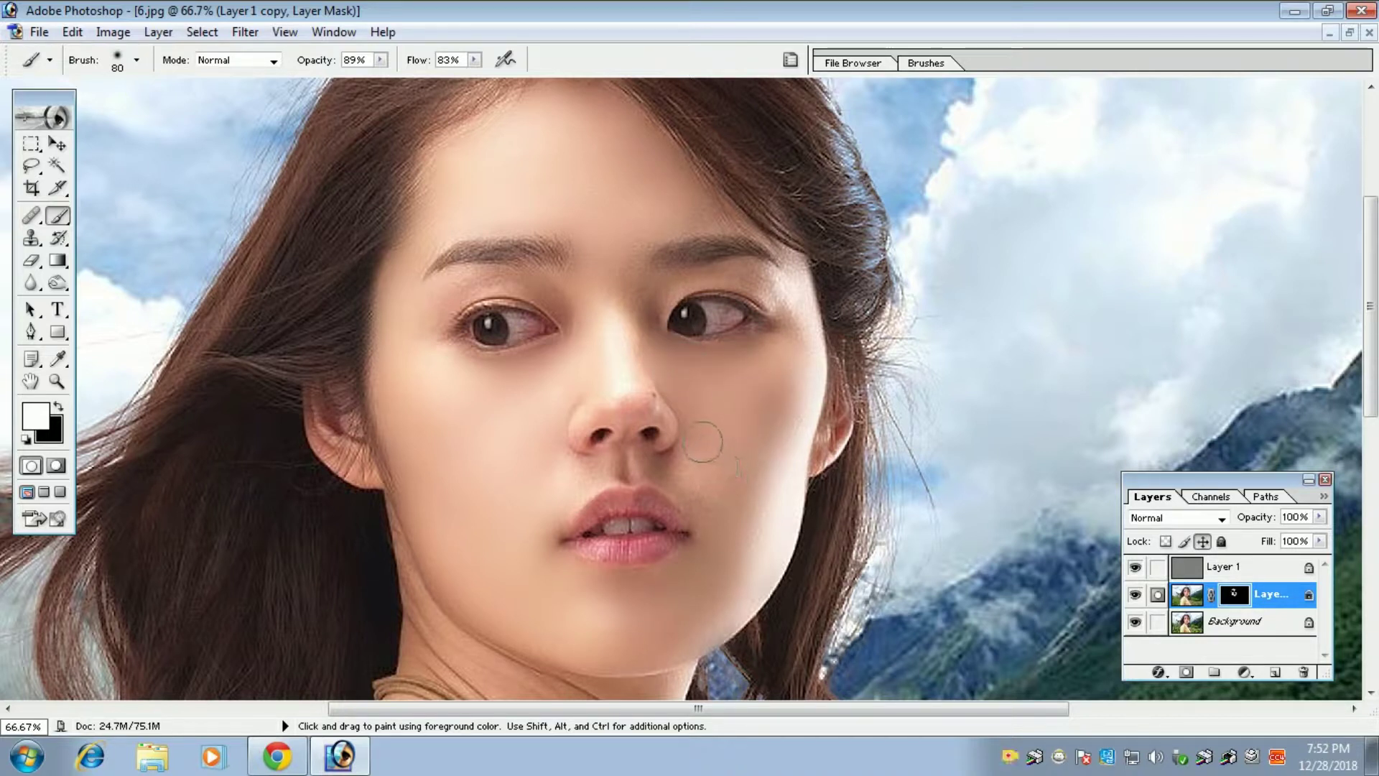
{"action": "left_click_drag", "start_coordinate": [706, 494], "coordinate": [672, 447]}
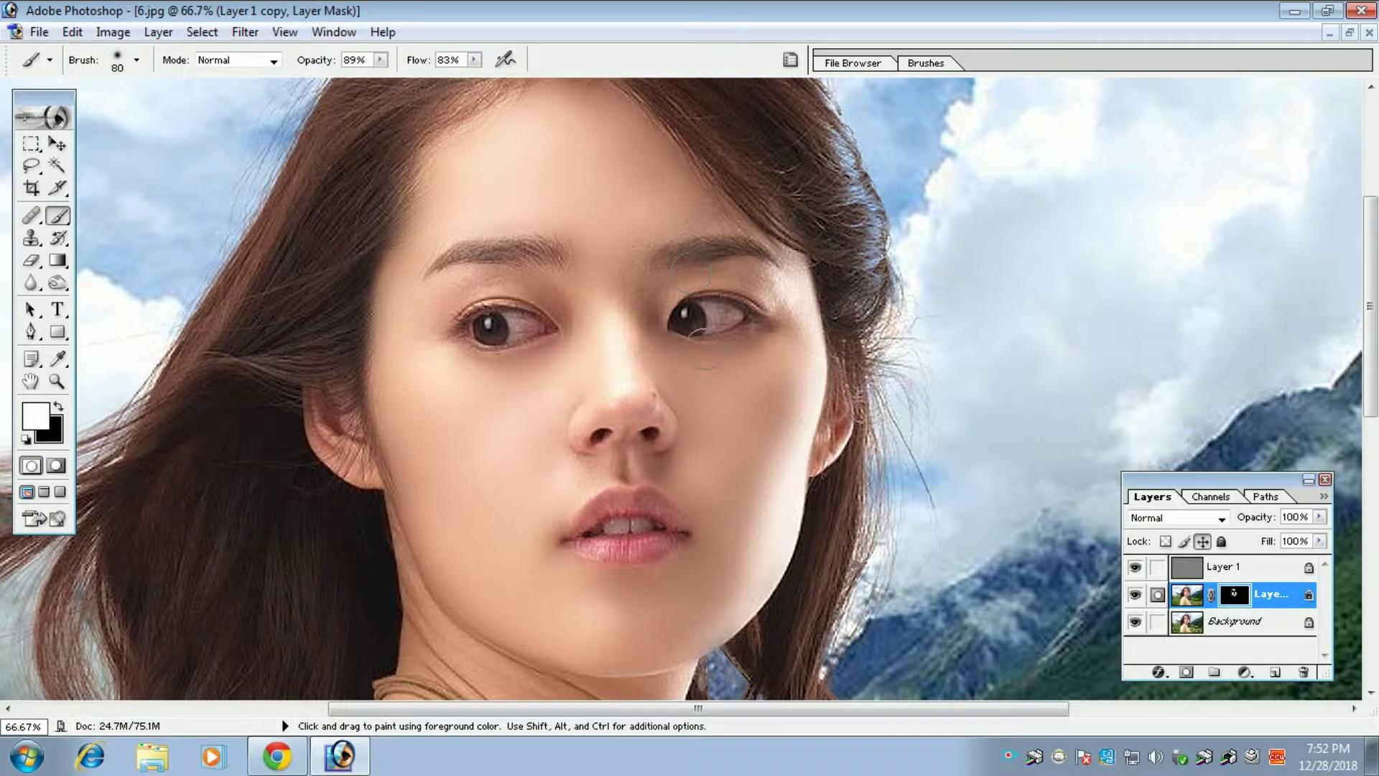
- Smooth the nose and the skin above the upper lip on the mask, reducing the brush size to 60 and 50 pixels
{"action": "mouse_move", "coordinate": [601, 268]}
{"action": "left_mouse_down"}
{"action": "mouse_move", "coordinate": [651, 205]}
{"action": "mouse_move", "coordinate": [627, 248]}
{"action": "mouse_move", "coordinate": [639, 297]}
{"action": "mouse_move", "coordinate": [617, 315]}
{"action": "mouse_move", "coordinate": [626, 341]}
{"action": "mouse_move", "coordinate": [596, 378]}
{"action": "mouse_move", "coordinate": [667, 392]}
{"action": "mouse_move", "coordinate": [597, 421]}
{"action": "mouse_move", "coordinate": [586, 402]}
{"action": "mouse_move", "coordinate": [521, 397]}
{"action": "mouse_move", "coordinate": [502, 446]}
{"action": "left_mouse_up"}
{"action": "key", "text": "bracketleft"}
{"action": "key", "text": "bracketleft"}
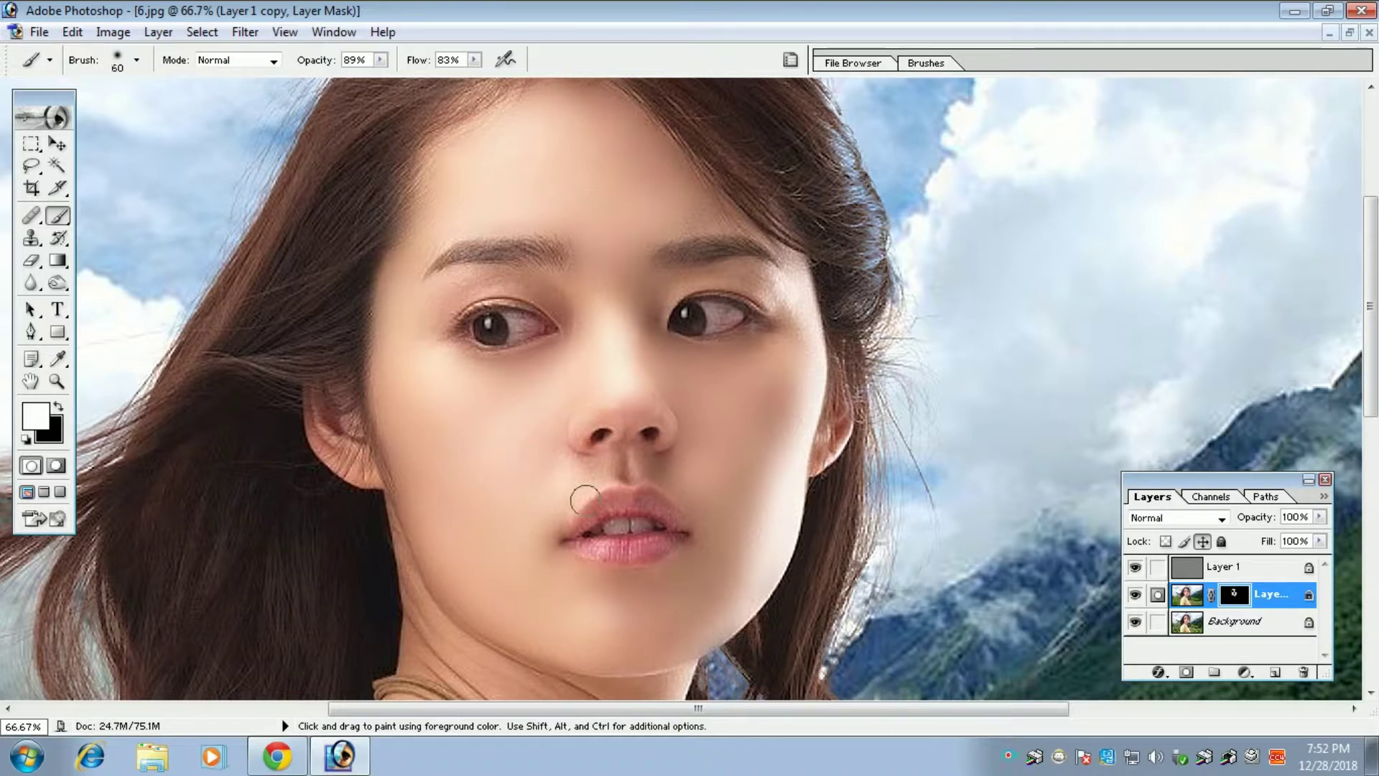
{"action": "mouse_move", "coordinate": [605, 466]}
{"action": "left_mouse_down"}
{"action": "mouse_move", "coordinate": [565, 492]}
{"action": "mouse_move", "coordinate": [573, 466]}
{"action": "mouse_move", "coordinate": [551, 427]}
{"action": "mouse_move", "coordinate": [555, 494]}
{"action": "mouse_move", "coordinate": [580, 466]}
{"action": "mouse_move", "coordinate": [548, 518]}
{"action": "mouse_move", "coordinate": [530, 490]}
{"action": "mouse_move", "coordinate": [662, 471]}
{"action": "left_mouse_up"}
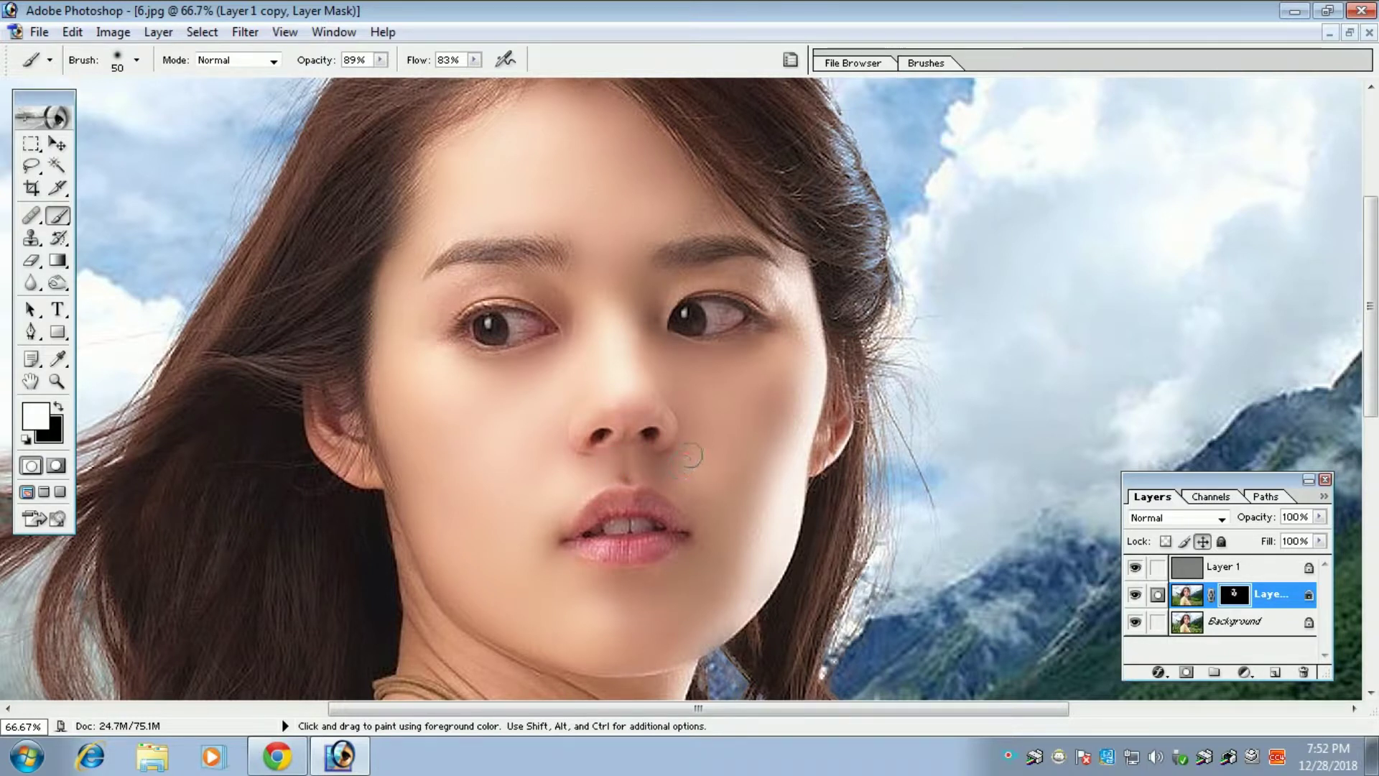
{"action": "left_click_drag", "start_coordinate": [661, 399], "coordinate": [659, 369]}
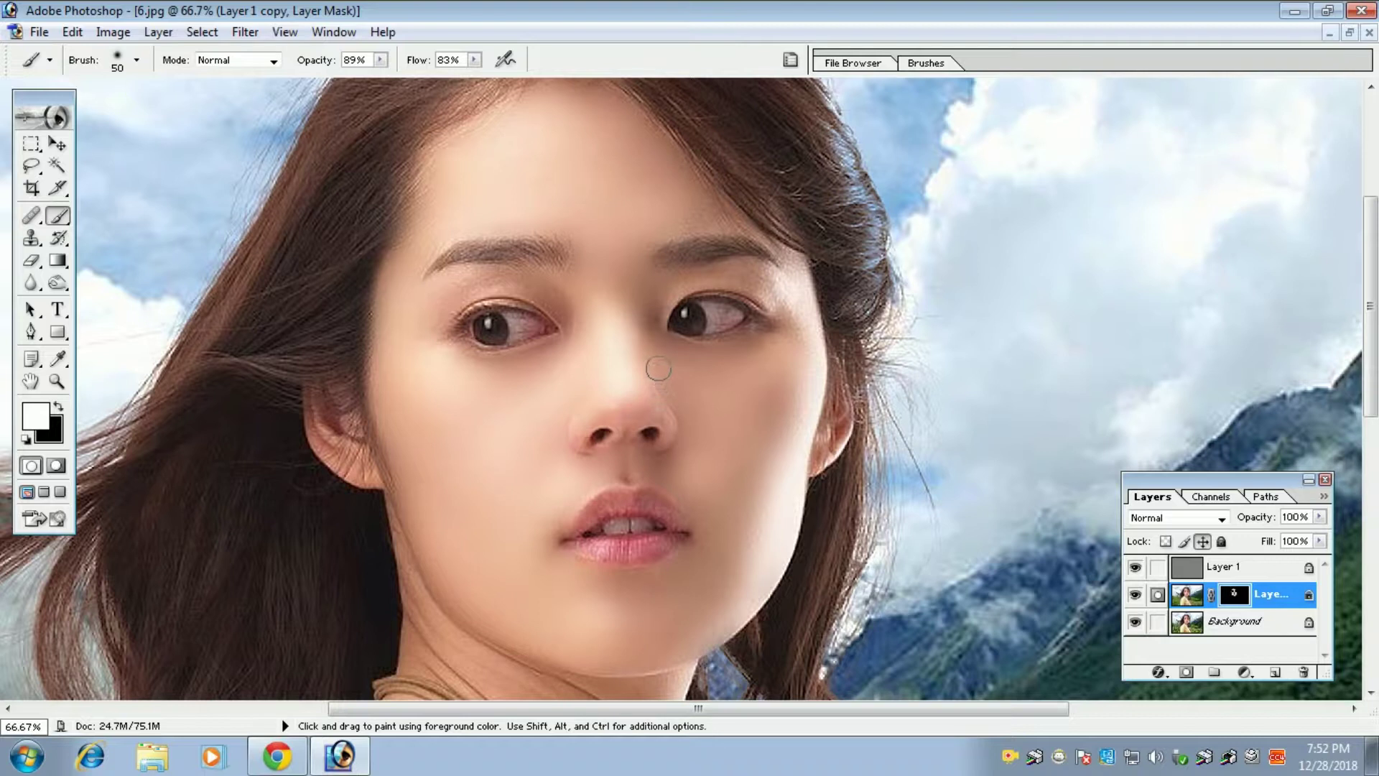
- Lower the brush opacity to 65% and paint the mask over the skin around the eyes and eyebrows
{"action": "left_click", "coordinate": [381, 60]}
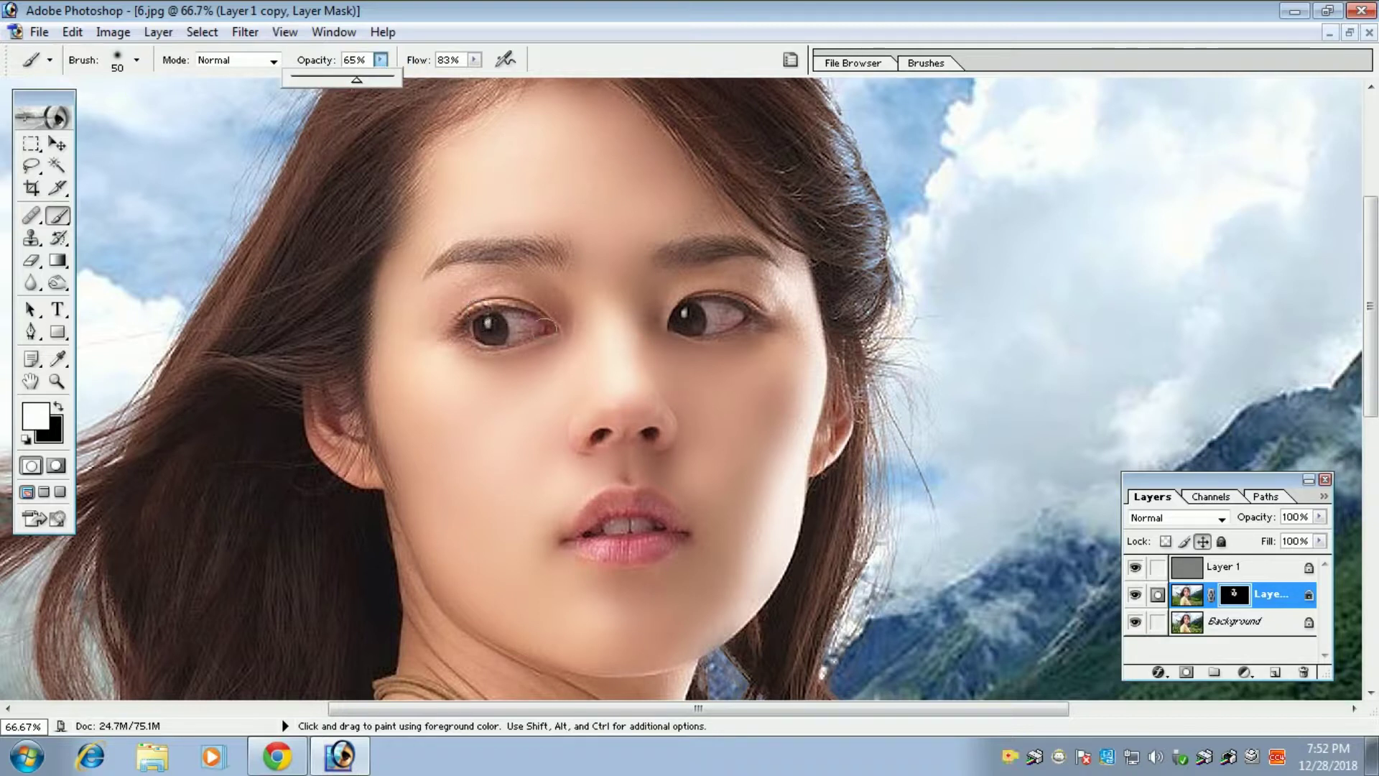
{"action": "left_click", "coordinate": [571, 319]}
{"action": "left_click_drag", "start_coordinate": [494, 280], "coordinate": [439, 299]}
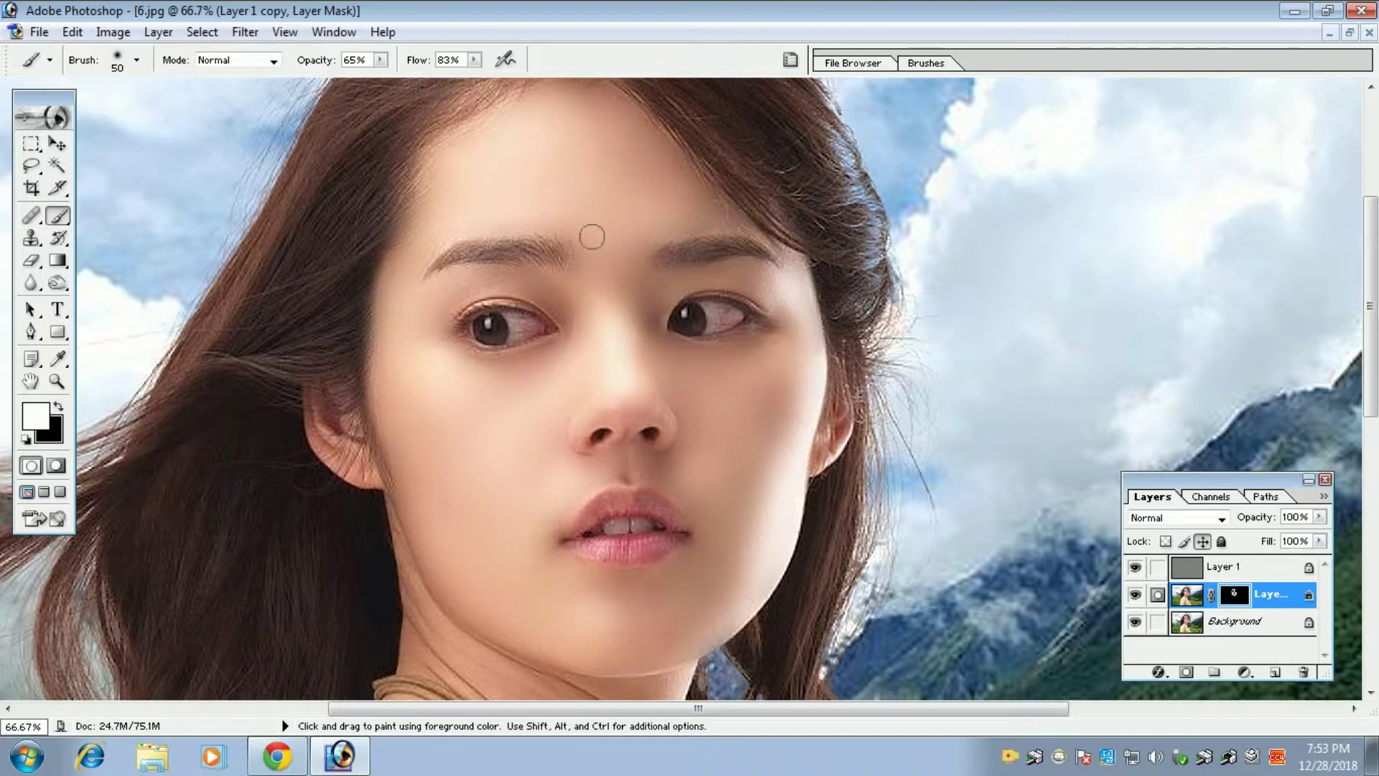
- Smooth the neck skin on the mask with an 80-pixel brush, and the skin along the necklace with a 50-pixel brush
{"action": "left_click_drag", "start_coordinate": [499, 564], "coordinate": [445, 241]}
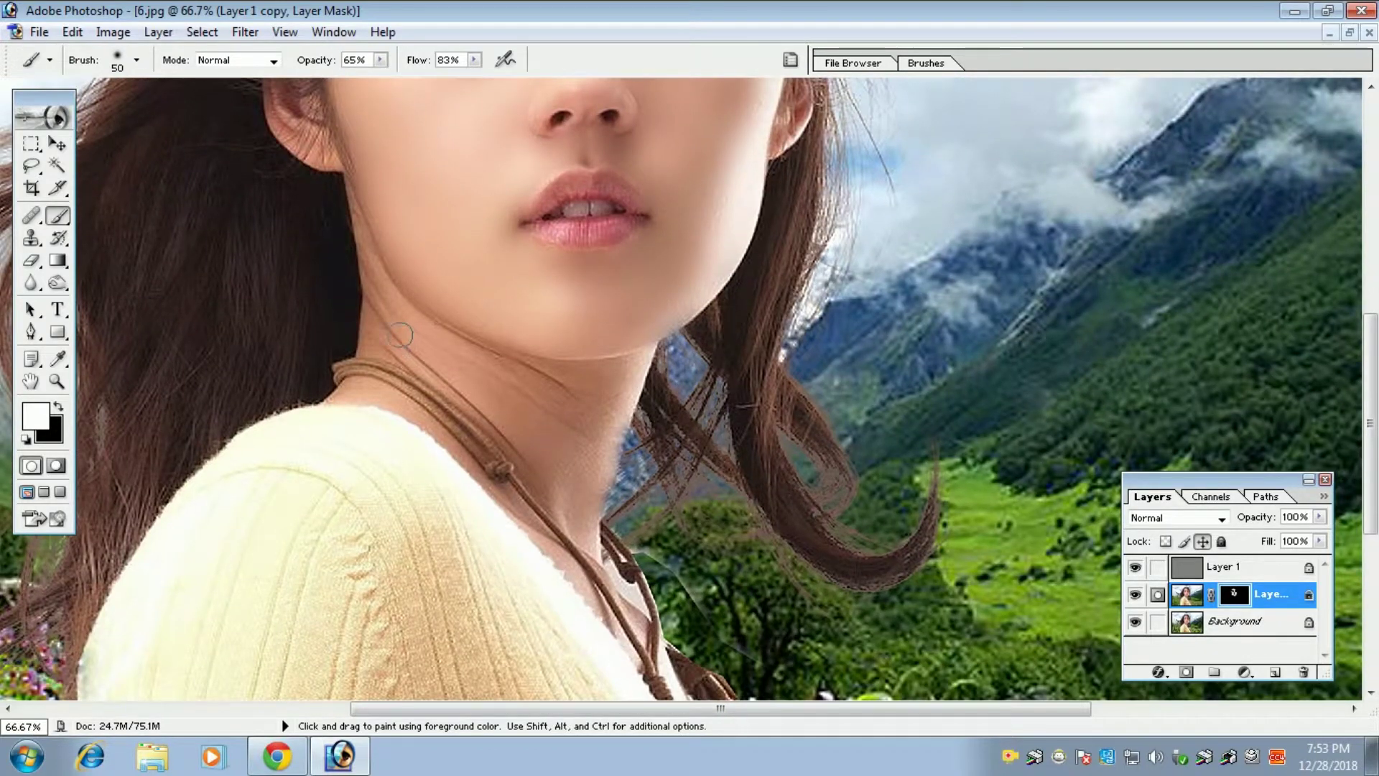
{"action": "key", "text": "bracketright"}
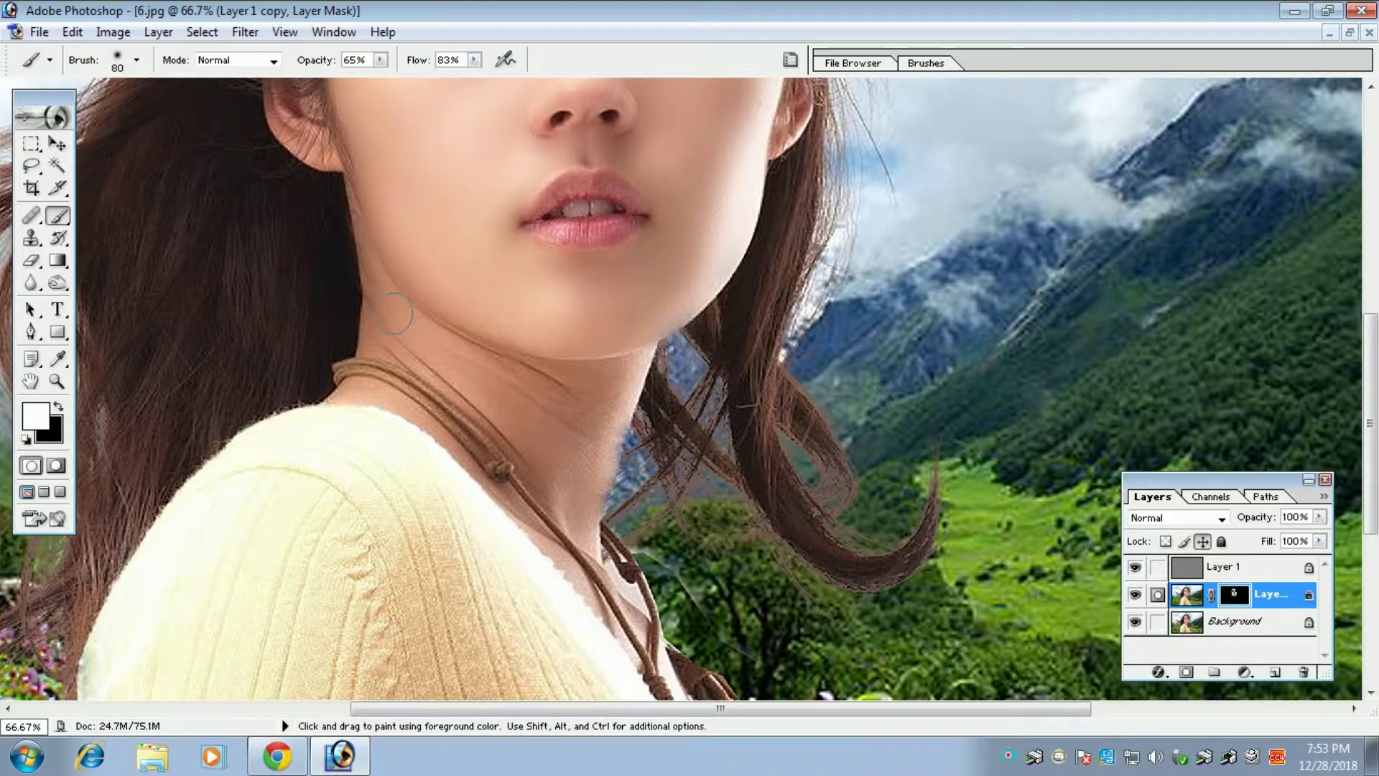
{"action": "mouse_move", "coordinate": [473, 359]}
{"action": "left_mouse_down"}
{"action": "mouse_move", "coordinate": [587, 384]}
{"action": "mouse_move", "coordinate": [631, 362]}
{"action": "mouse_move", "coordinate": [613, 410]}
{"action": "left_mouse_up"}
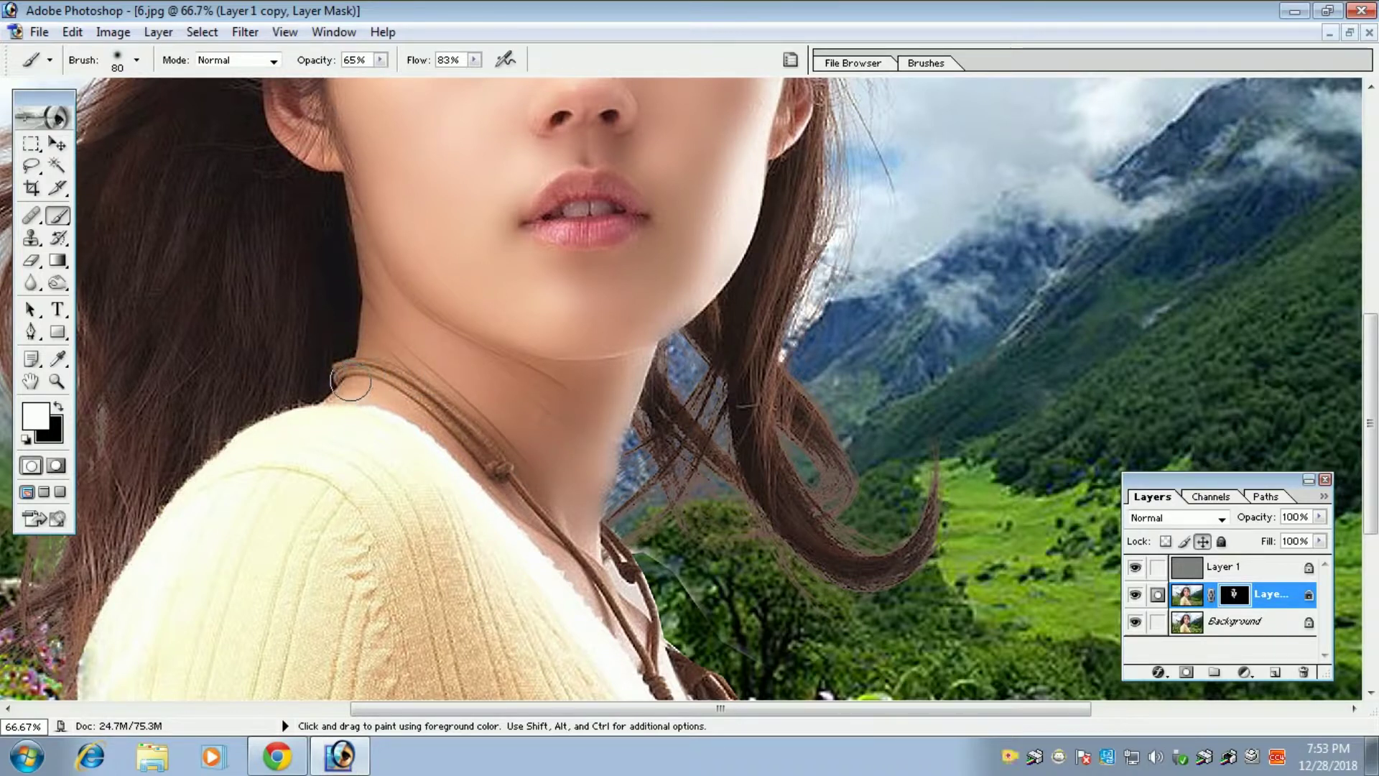
{"action": "key", "text": "bracketleft"}
{"action": "key", "text": "bracketleft"}
{"action": "key", "text": "bracketleft"}
{"action": "left_click_drag", "start_coordinate": [537, 523], "coordinate": [637, 635]}
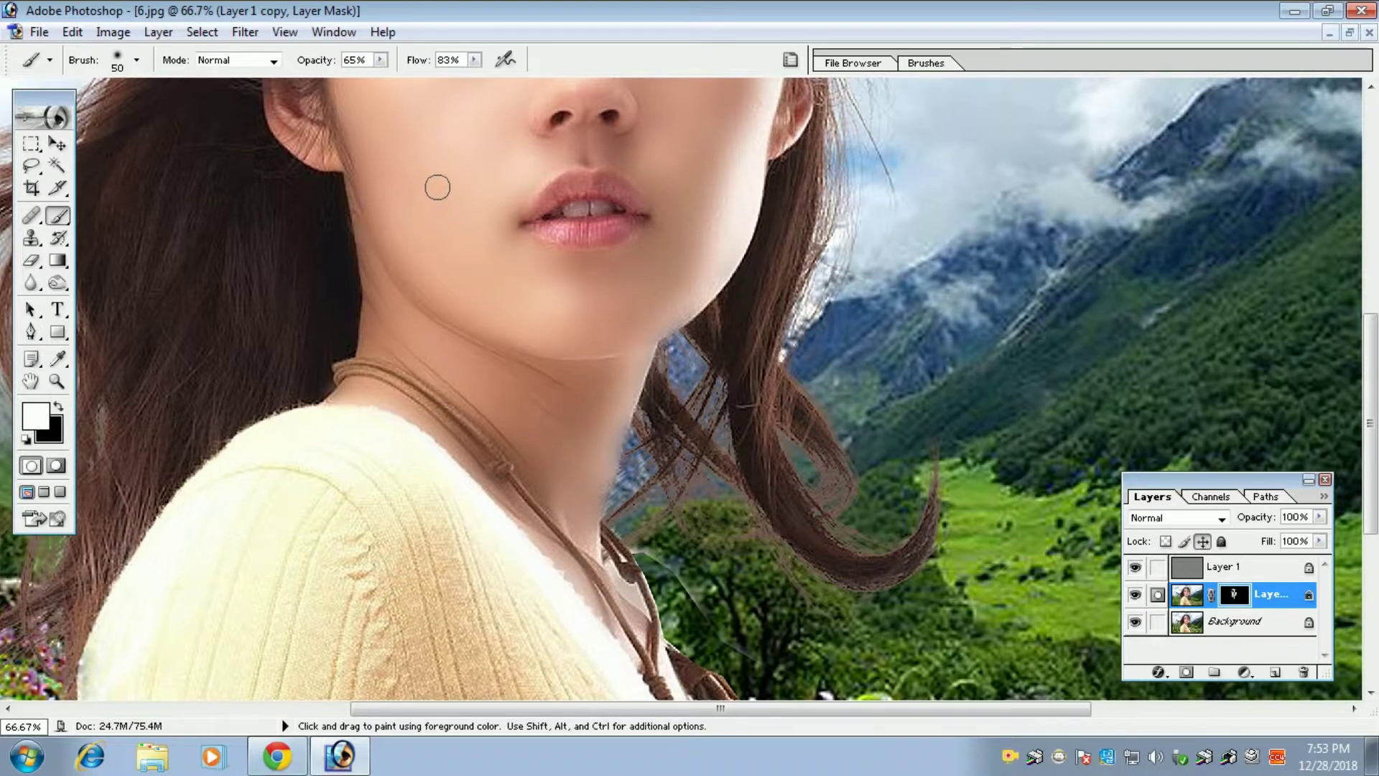
- Merge all visible layers into the Background and bring the retouched face back into view
{"action": "key", "text": "space"}
{"action": "left_click_drag", "start_coordinate": [449, 165], "coordinate": [397, 429]}
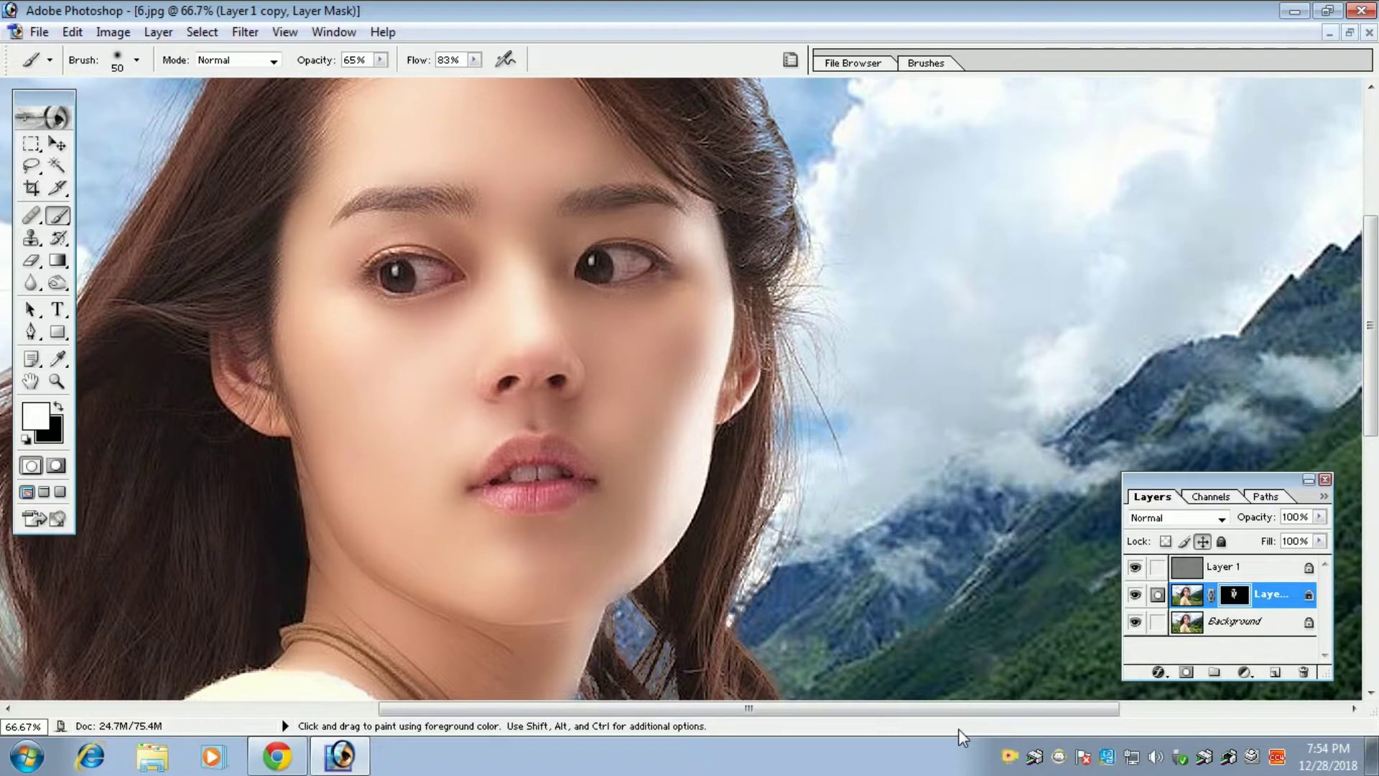
{"action": "key", "text": "ctrl+shift+e"}
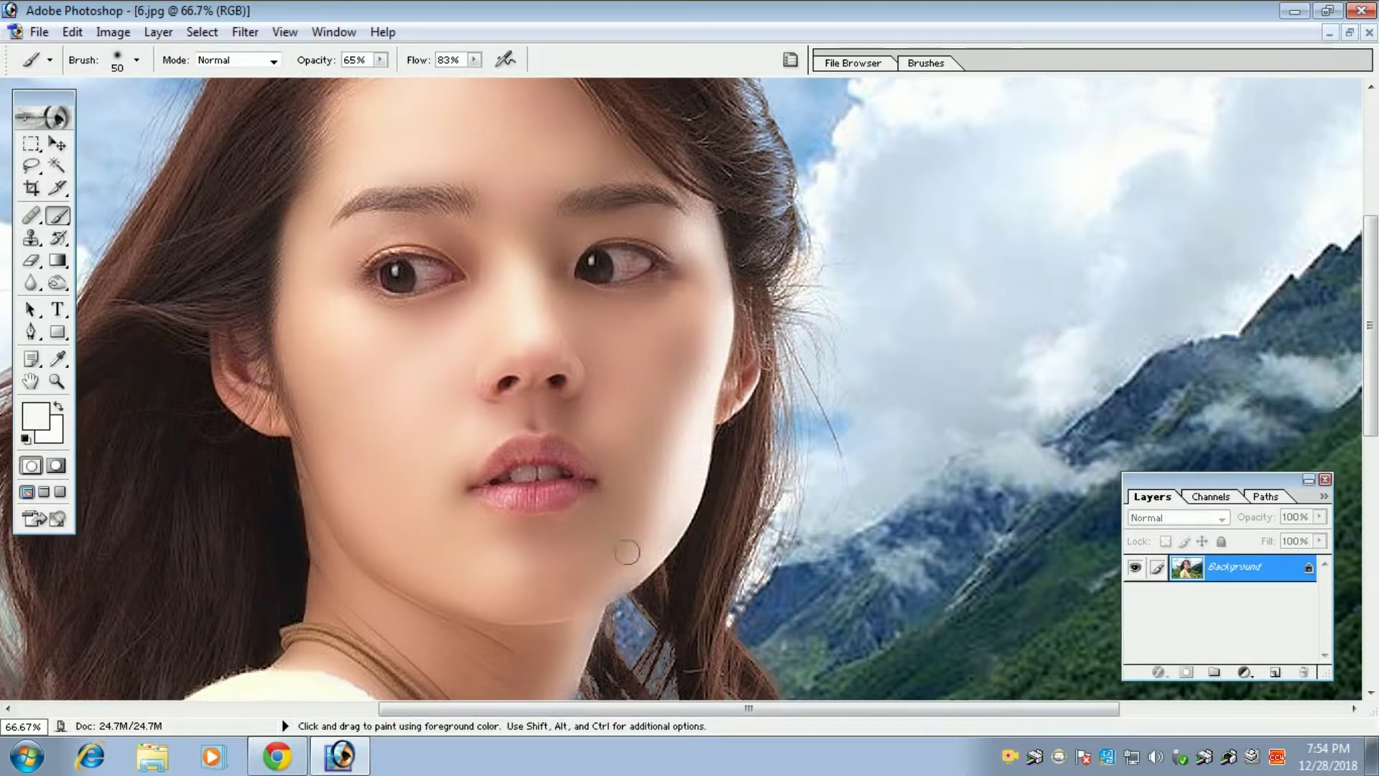
{"action": "mouse_move", "coordinate": [459, 505]}
{"action": "left_mouse_down"}
{"action": "mouse_move", "coordinate": [428, 412]}
{"action": "mouse_move", "coordinate": [424, 332]}
{"action": "mouse_move", "coordinate": [520, 413]}
{"action": "mouse_move", "coordinate": [570, 486]}
{"action": "left_mouse_up"}
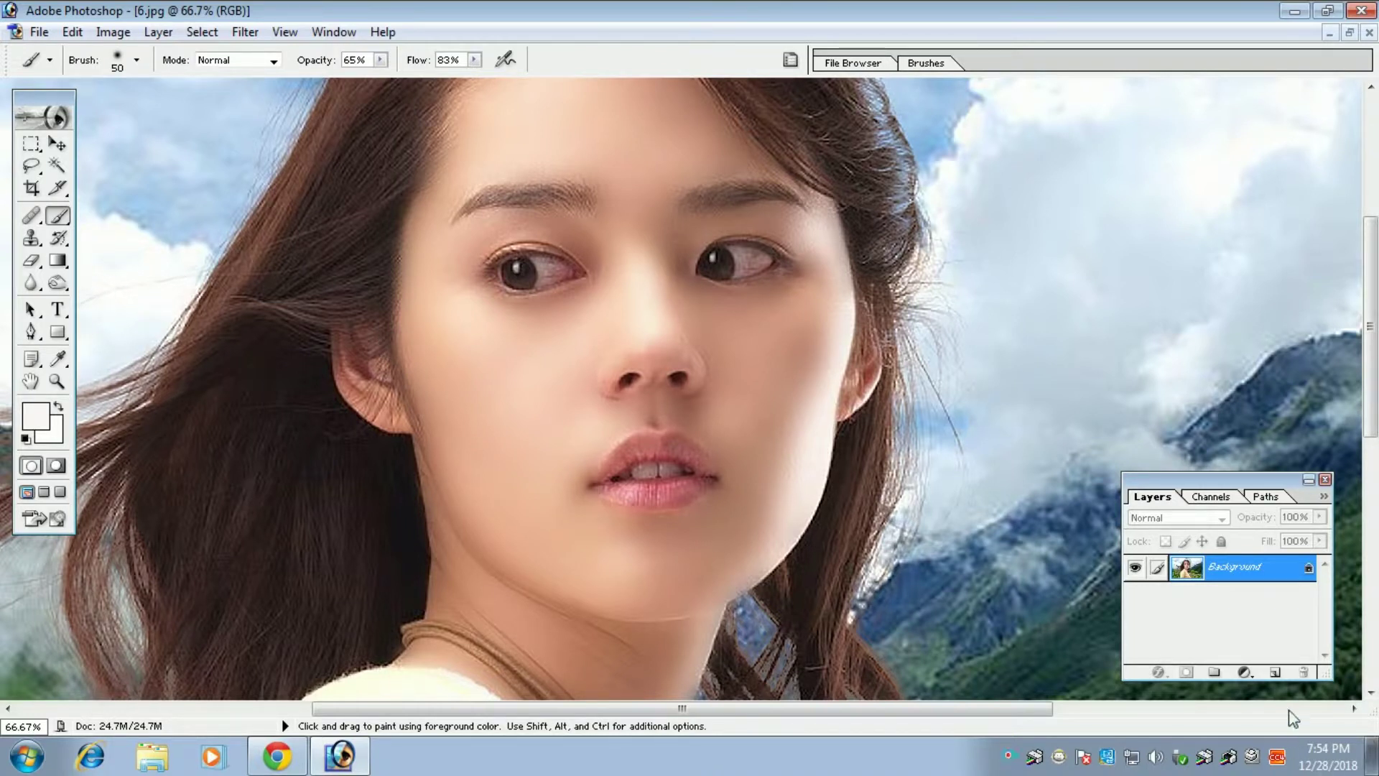
- Add a black solid color fill layer, invert its mask to black, and set its blending mode to Soft Light
{"action": "left_click", "coordinate": [1245, 672]}
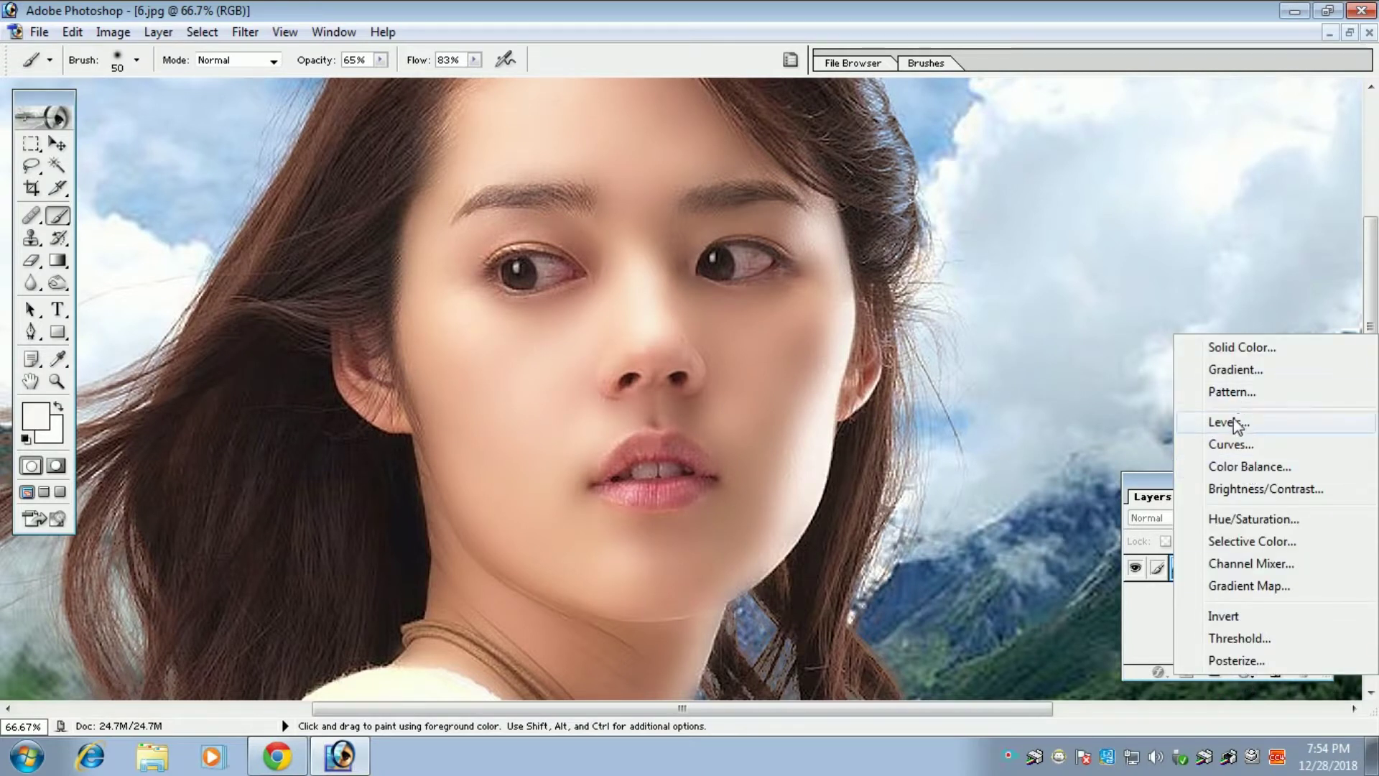
{"action": "left_click", "coordinate": [1234, 347]}
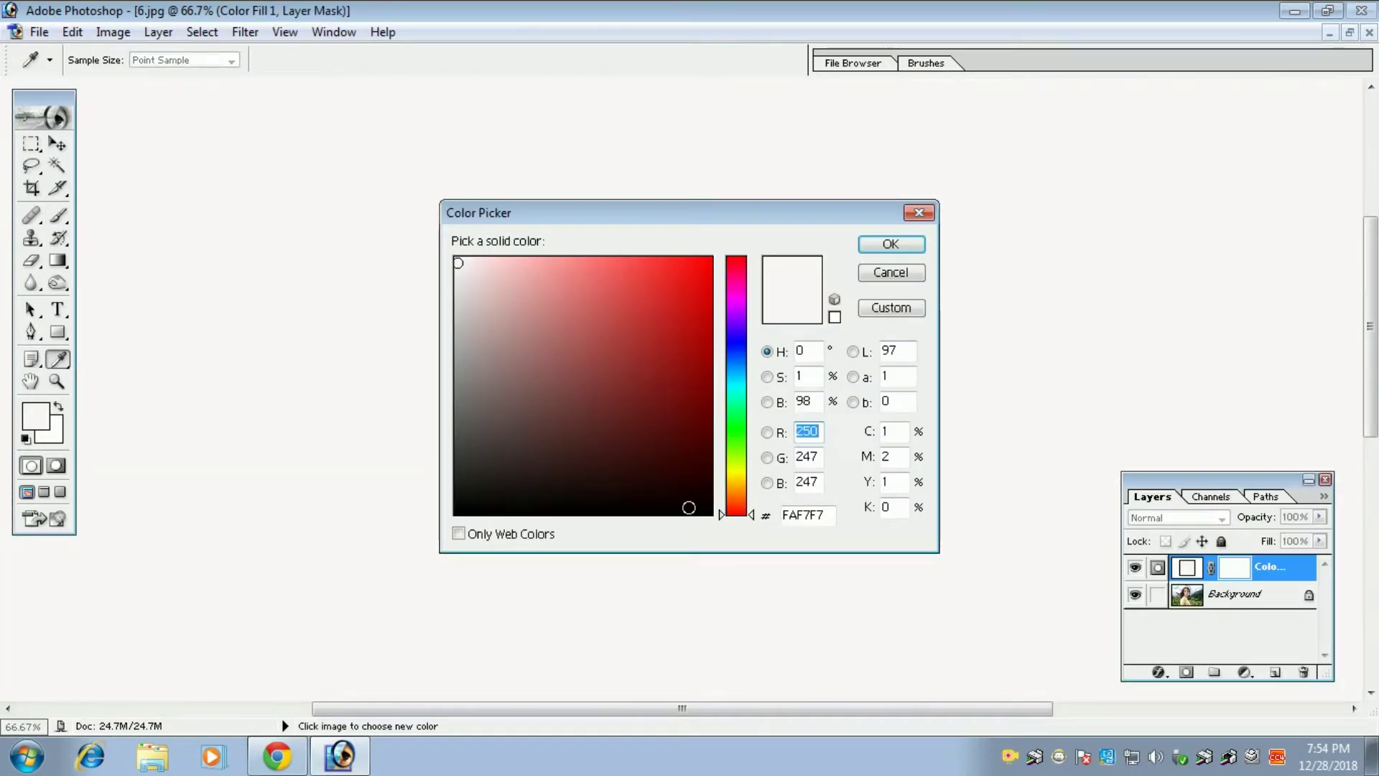
{"action": "left_click", "coordinate": [455, 514]}
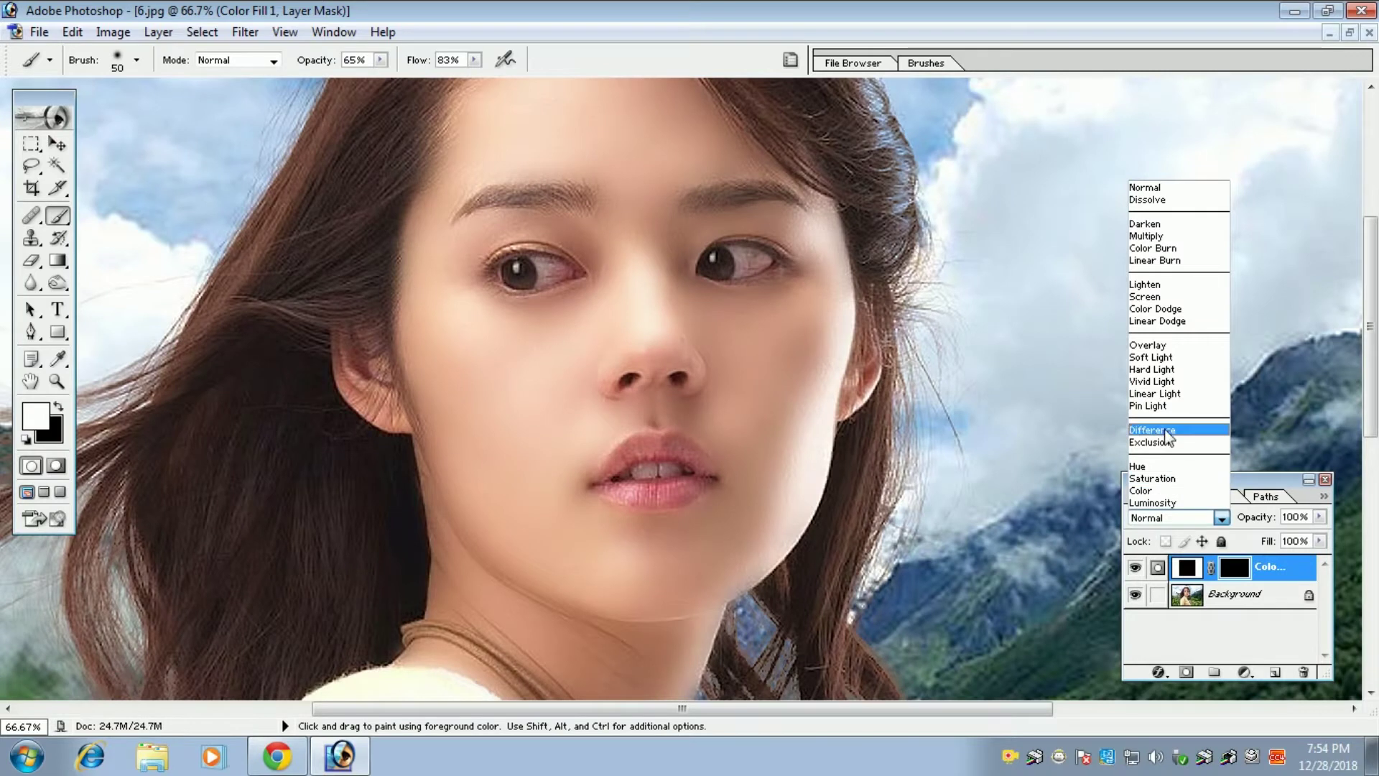
{"action": "left_click", "coordinate": [1194, 366]}
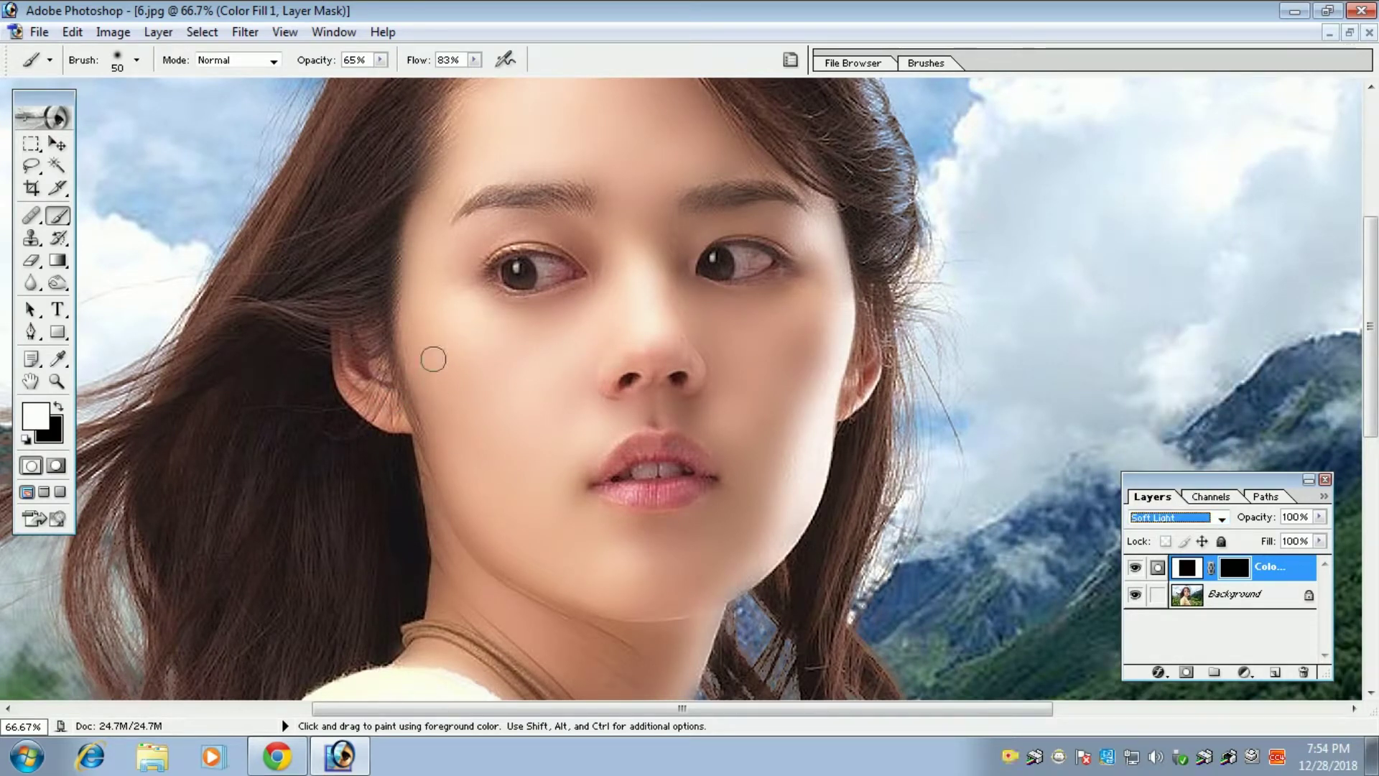
- Darken both irises by painting white on the fill layer's mask with a 20-pixel brush
{"action": "key", "text": "ctrl"}
{"action": "key", "text": "ctrl+plus"}
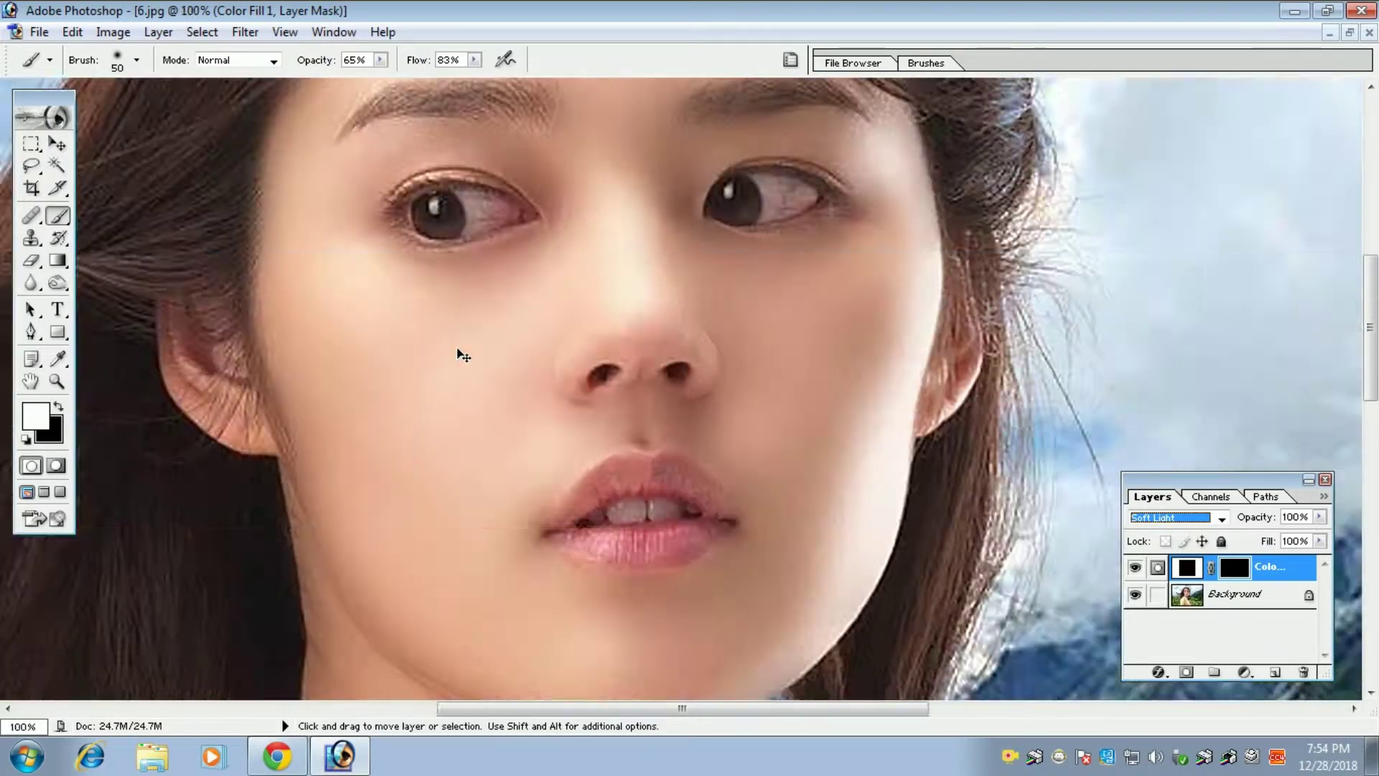
{"action": "key", "text": "ctrl+plus"}
{"action": "key", "text": "space"}
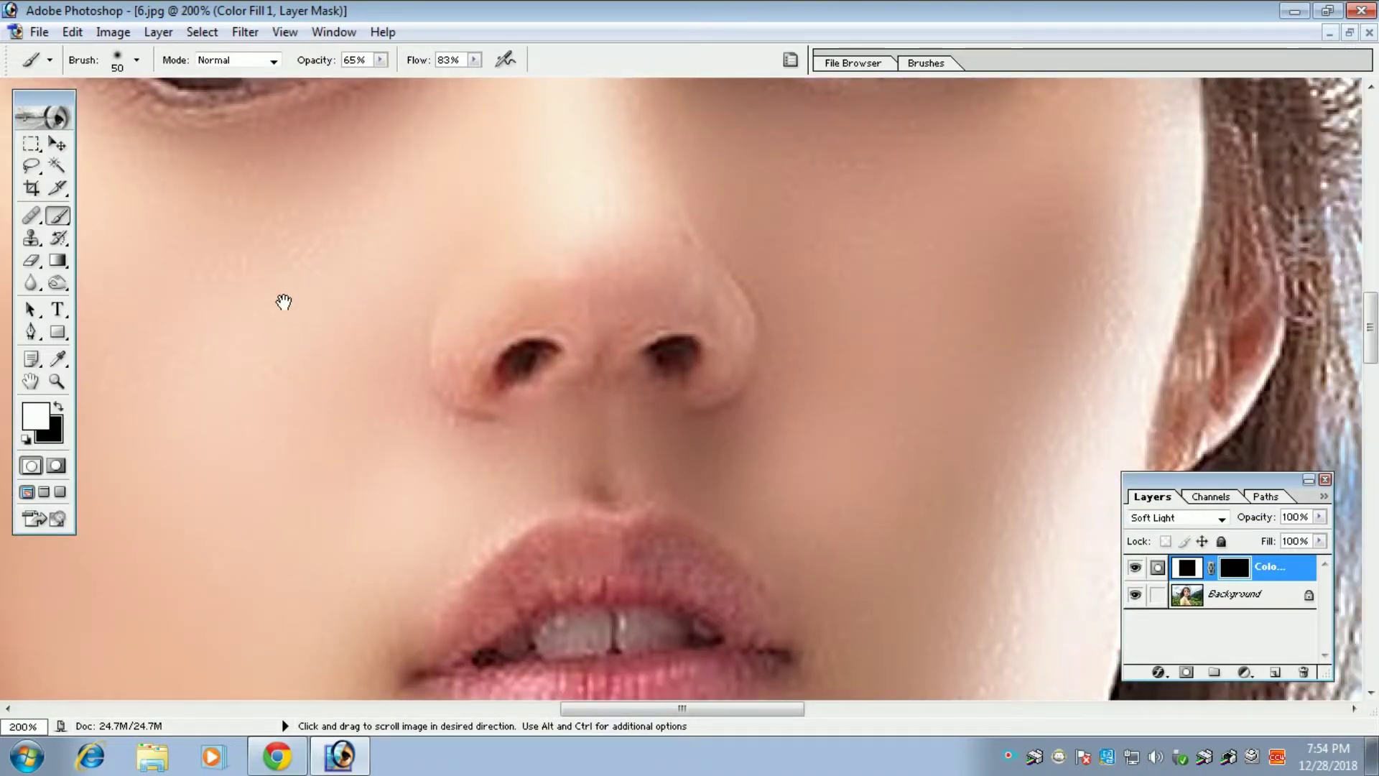
{"action": "left_click_drag", "start_coordinate": [283, 298], "coordinate": [591, 572]}
{"action": "key", "text": "bracketleft"}
{"action": "key", "text": "bracketleft"}
{"action": "key", "text": "bracketleft"}
{"action": "key", "text": "bracketleft"}
{"action": "key", "text": "bracketright"}
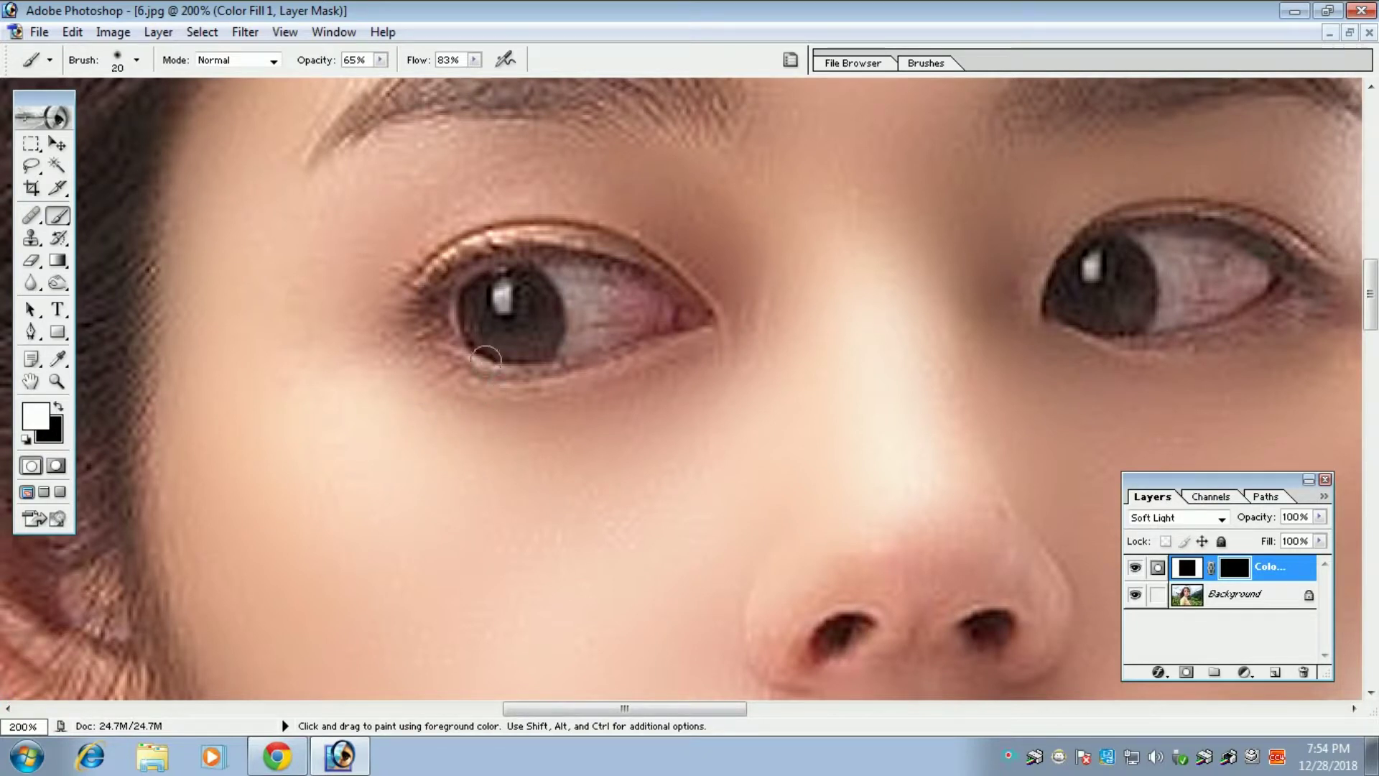
{"action": "mouse_move", "coordinate": [477, 290]}
{"action": "left_mouse_down"}
{"action": "mouse_move", "coordinate": [490, 332]}
{"action": "mouse_move", "coordinate": [522, 331]}
{"action": "mouse_move", "coordinate": [532, 283]}
{"action": "mouse_move", "coordinate": [545, 311]}
{"action": "mouse_move", "coordinate": [527, 341]}
{"action": "mouse_move", "coordinate": [477, 310]}
{"action": "mouse_move", "coordinate": [515, 344]}
{"action": "mouse_move", "coordinate": [544, 329]}
{"action": "mouse_move", "coordinate": [535, 289]}
{"action": "mouse_move", "coordinate": [545, 301]}
{"action": "left_mouse_up"}
{"action": "left_click_drag", "start_coordinate": [945, 375], "coordinate": [695, 379]}
{"action": "mouse_move", "coordinate": [856, 290]}
{"action": "left_mouse_down"}
{"action": "mouse_move", "coordinate": [865, 323]}
{"action": "mouse_move", "coordinate": [869, 303]}
{"action": "mouse_move", "coordinate": [875, 327]}
{"action": "mouse_move", "coordinate": [854, 352]}
{"action": "mouse_move", "coordinate": [805, 331]}
{"action": "mouse_move", "coordinate": [853, 355]}
{"action": "mouse_move", "coordinate": [865, 341]}
{"action": "mouse_move", "coordinate": [857, 277]}
{"action": "mouse_move", "coordinate": [875, 327]}
{"action": "mouse_move", "coordinate": [847, 358]}
{"action": "left_mouse_up"}
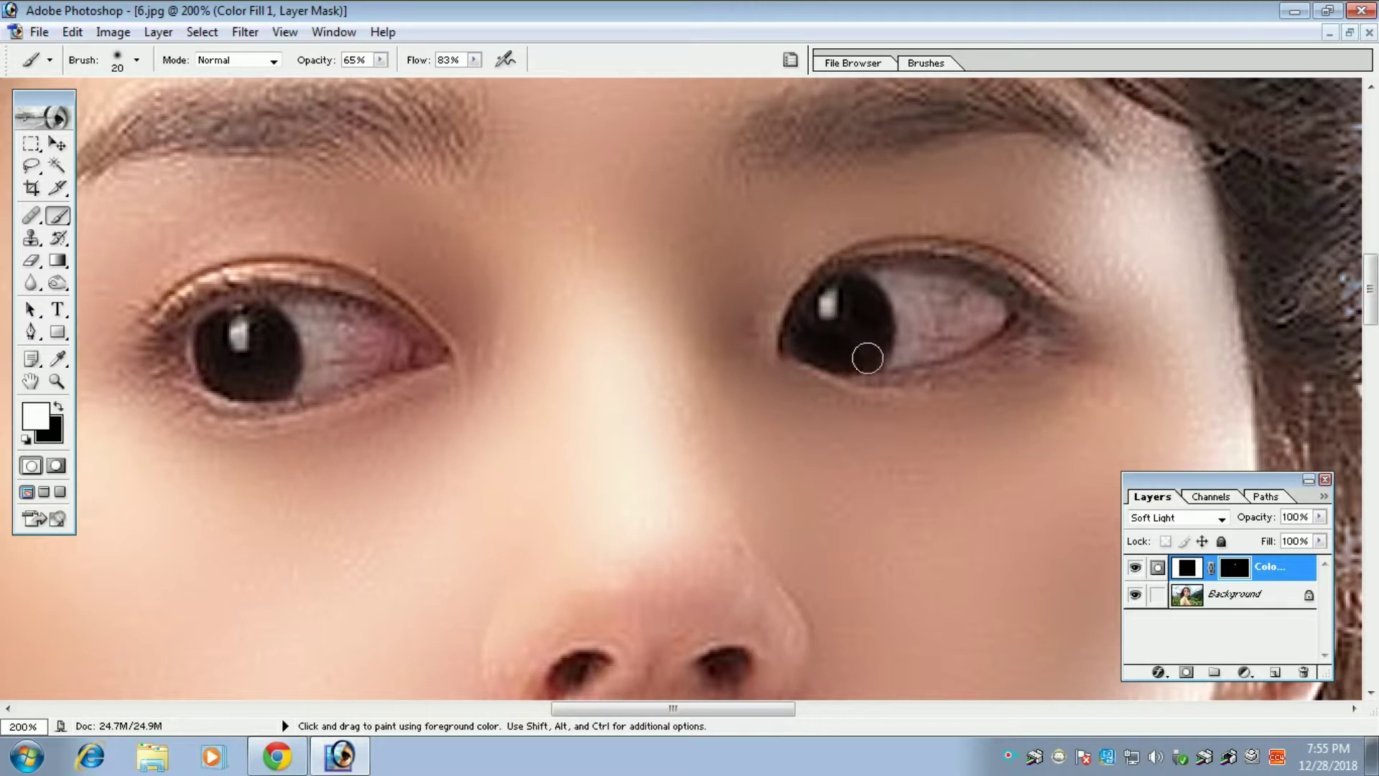
- Lower the black fill layer's opacity to 20% and check the eyes against the whole portrait
{"action": "key", "text": "ctrl+minus"}
{"action": "key", "text": "ctrl+minus"}
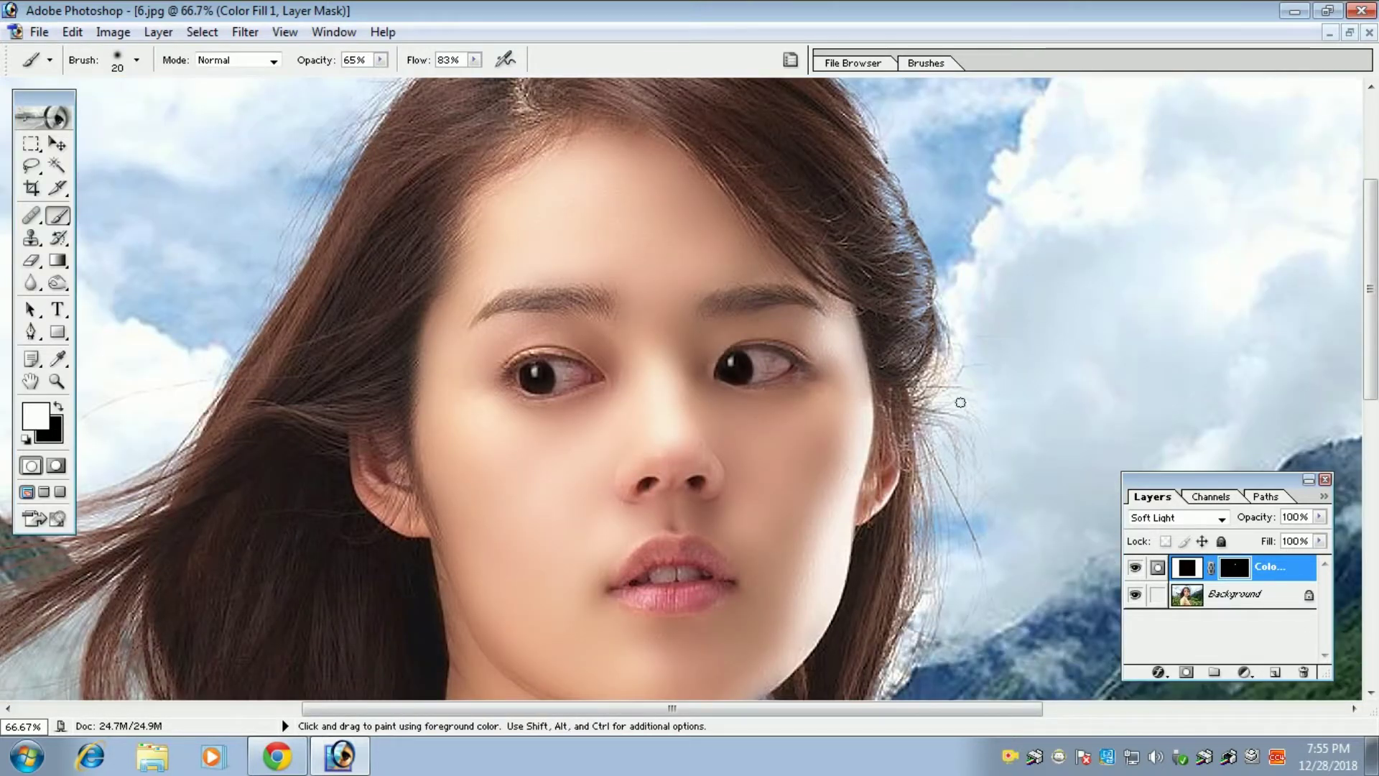
{"action": "left_click", "coordinate": [1320, 517]}
{"action": "left_click", "coordinate": [1296, 538]}
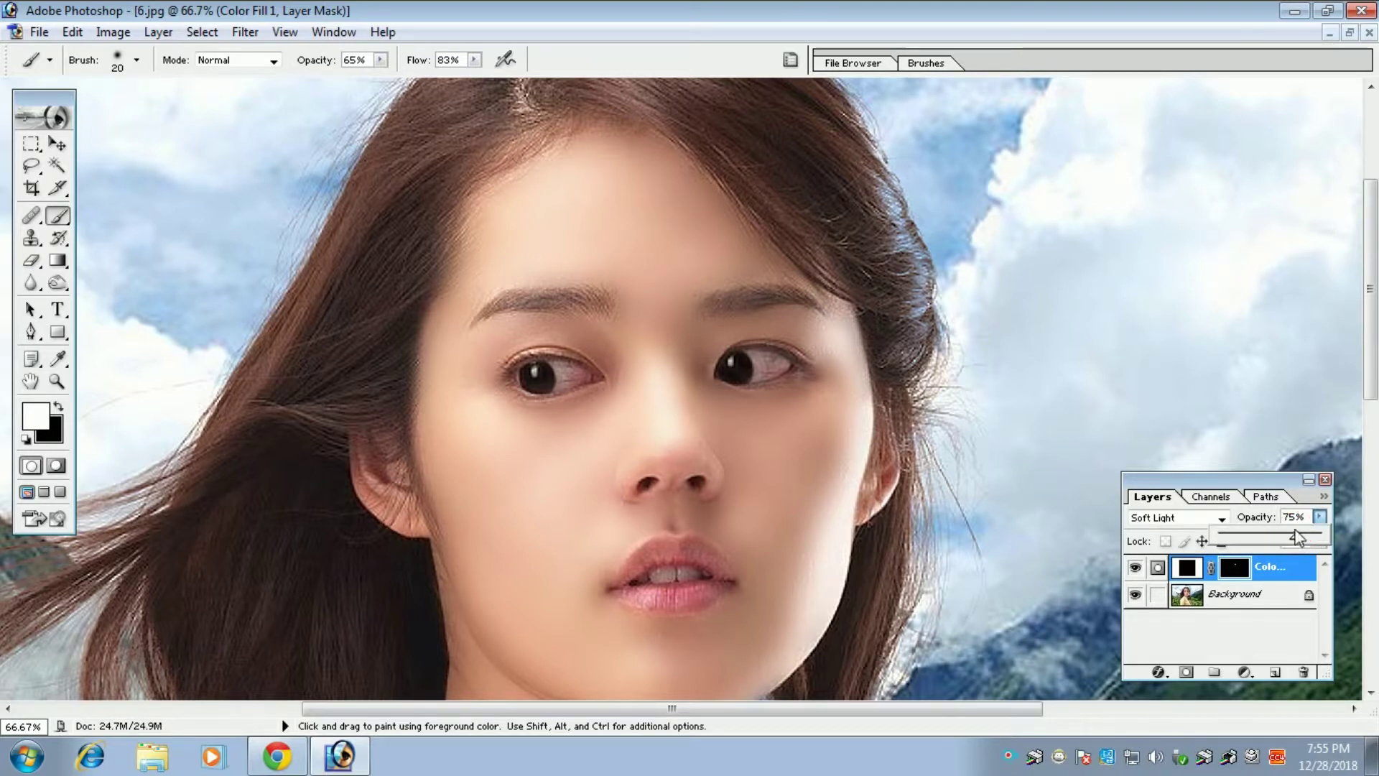
{"action": "left_click", "coordinate": [1257, 538]}
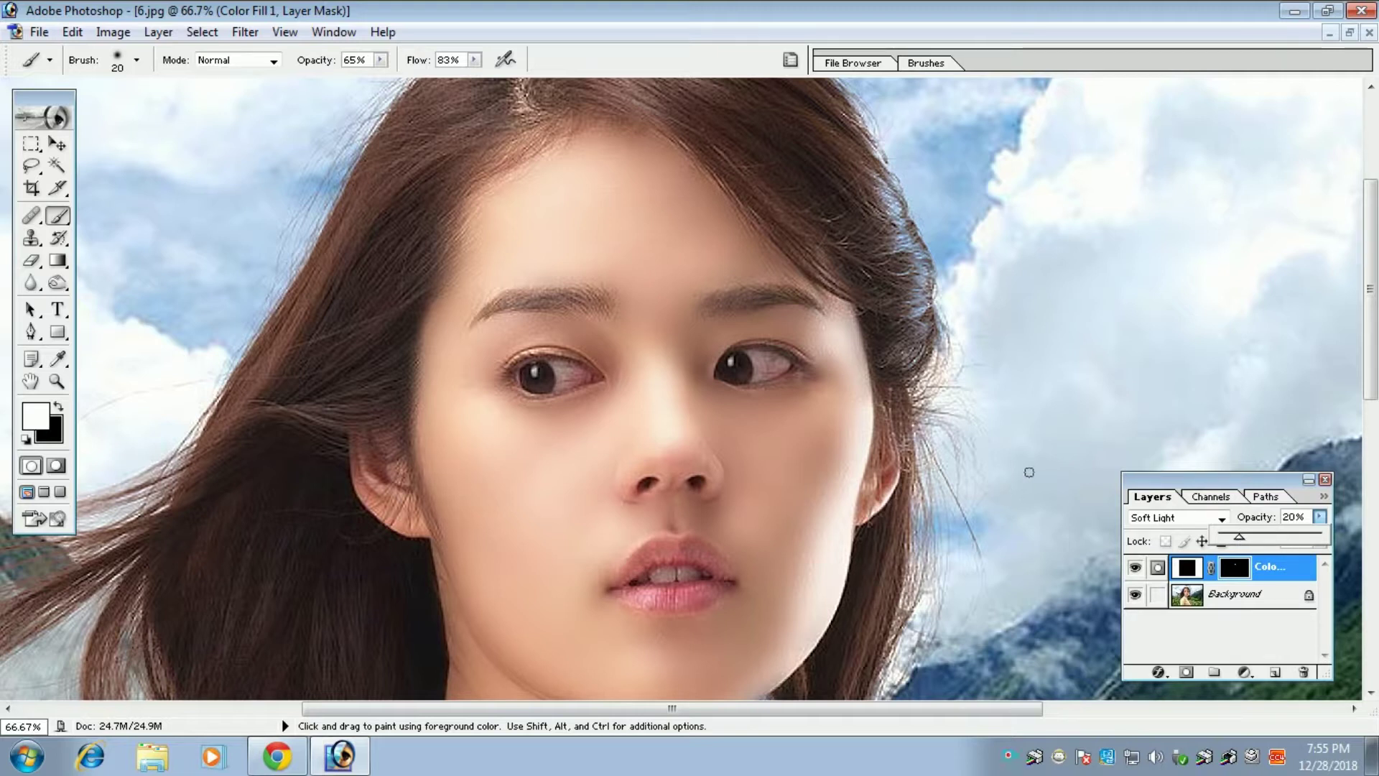
{"action": "key", "text": "ctrl+plus"}
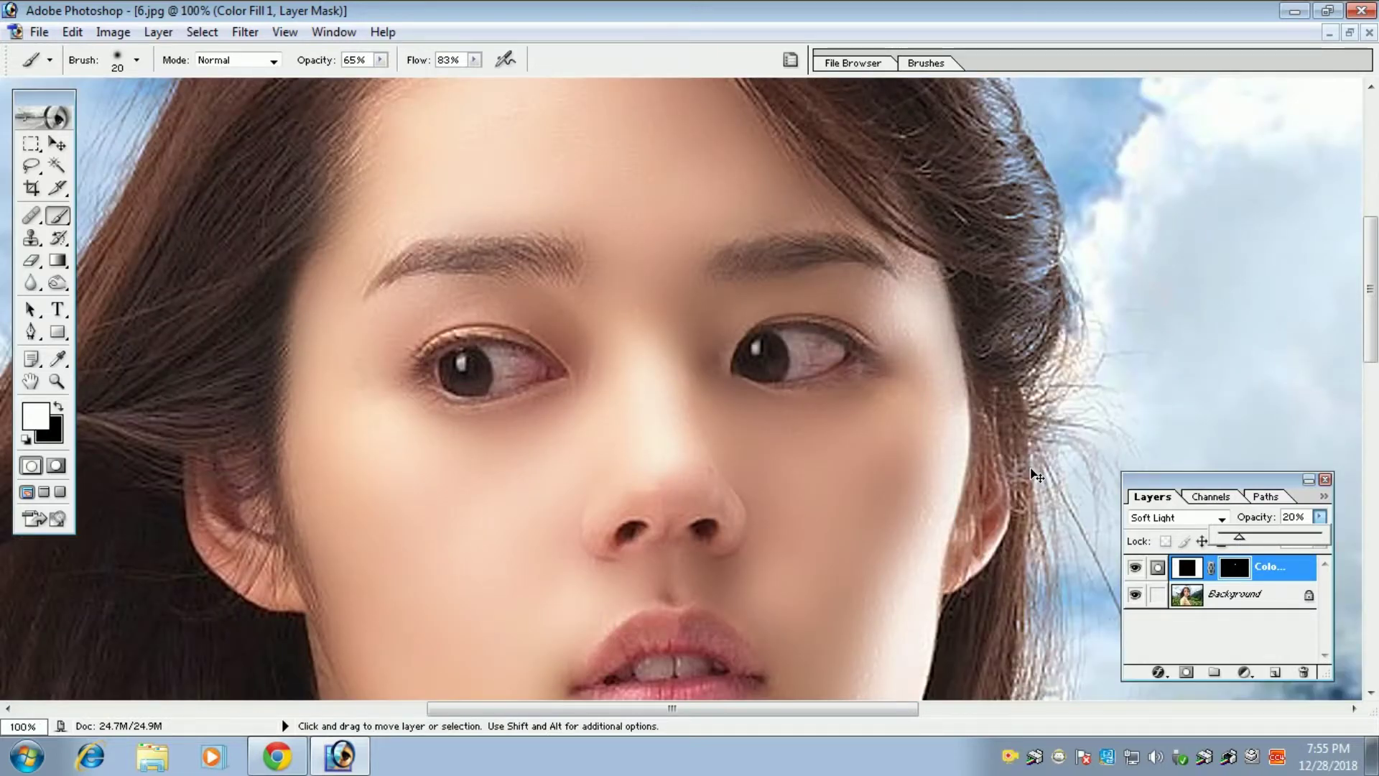
{"action": "key", "text": "ctrl+minus"}
{"action": "key", "text": "ctrl+minus"}
{"action": "key", "text": "ctrl+minus"}
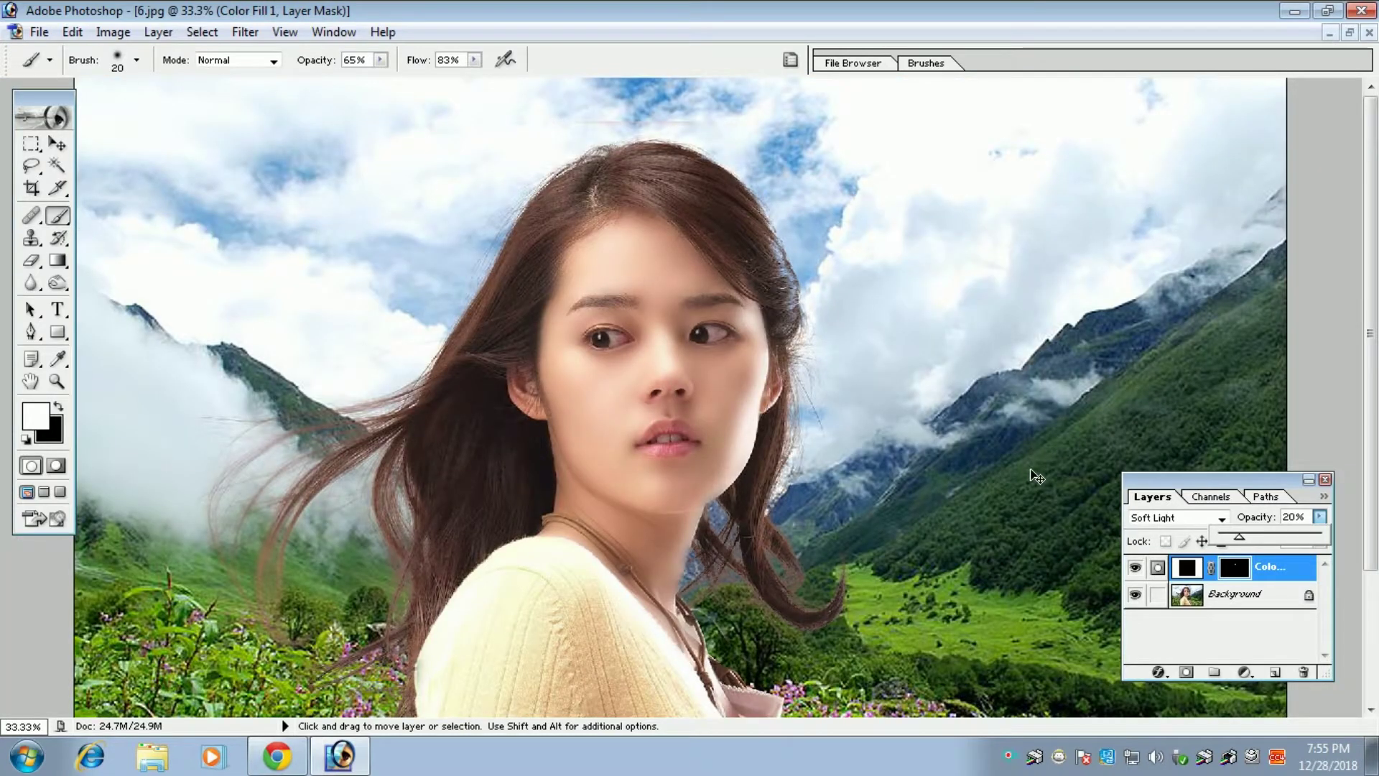
{"action": "key", "text": "ctrl+plus"}
{"action": "key", "text": "ctrl+plus"}
{"action": "key", "text": "ctrl+plus"}
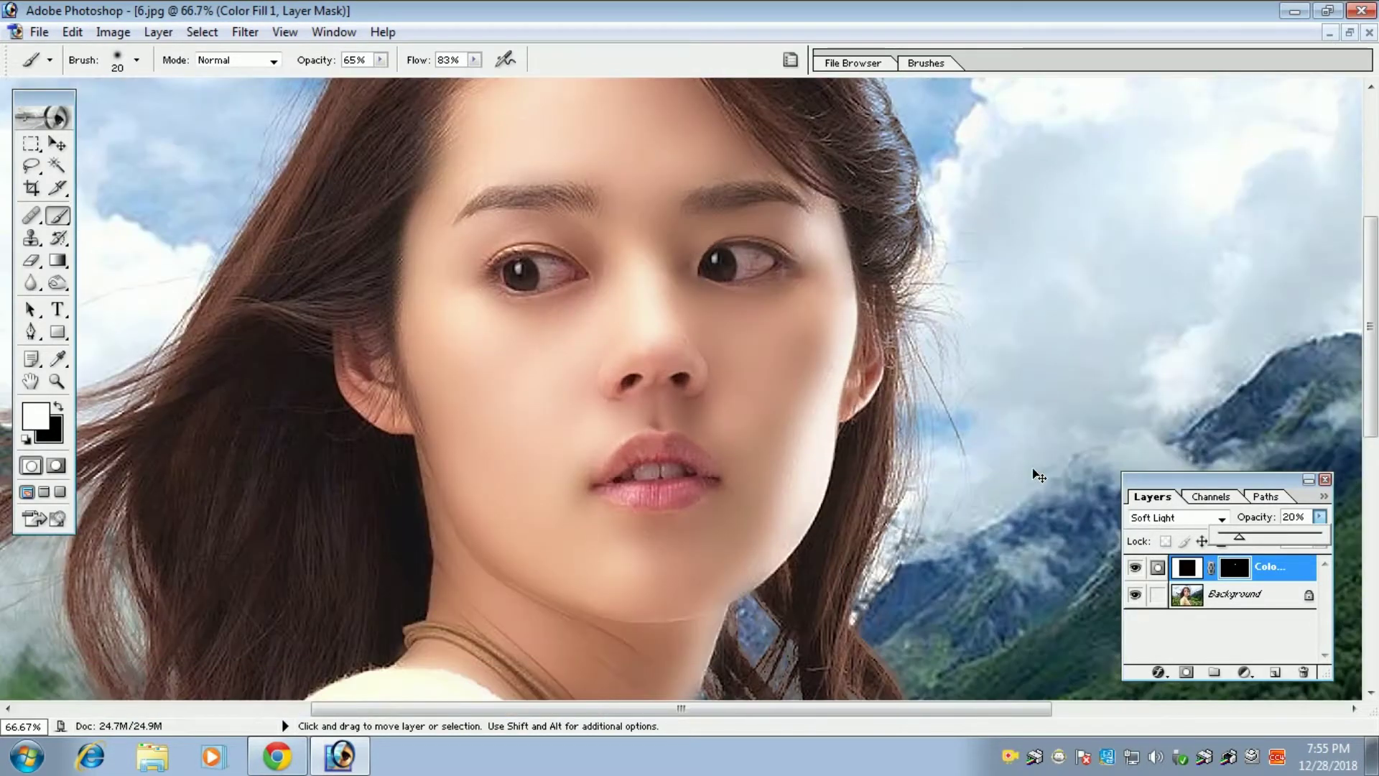
- Add a second solid color fill layer in the off-white colour F5EBEB
{"action": "left_click", "coordinate": [1244, 672]}
{"action": "left_click", "coordinate": [1231, 350]}
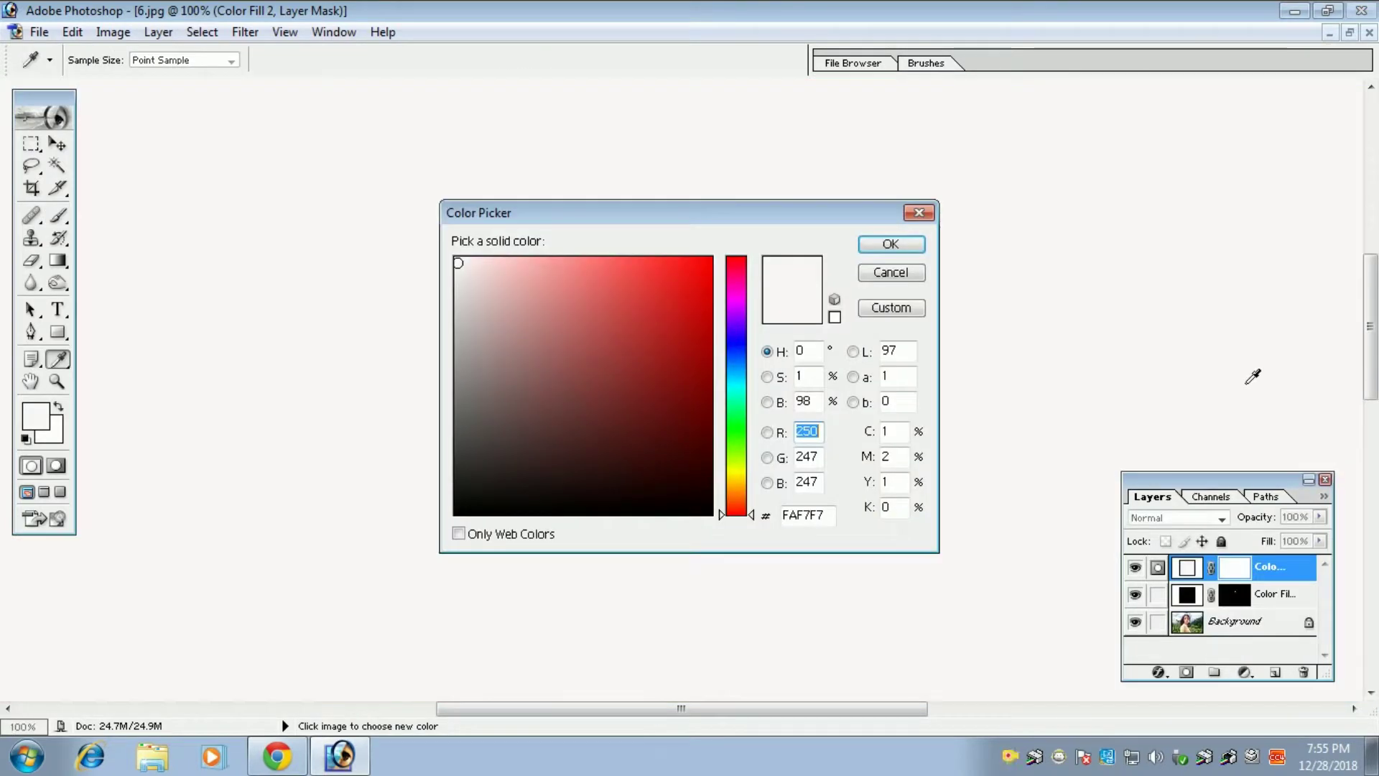
{"action": "left_click", "coordinate": [467, 282]}
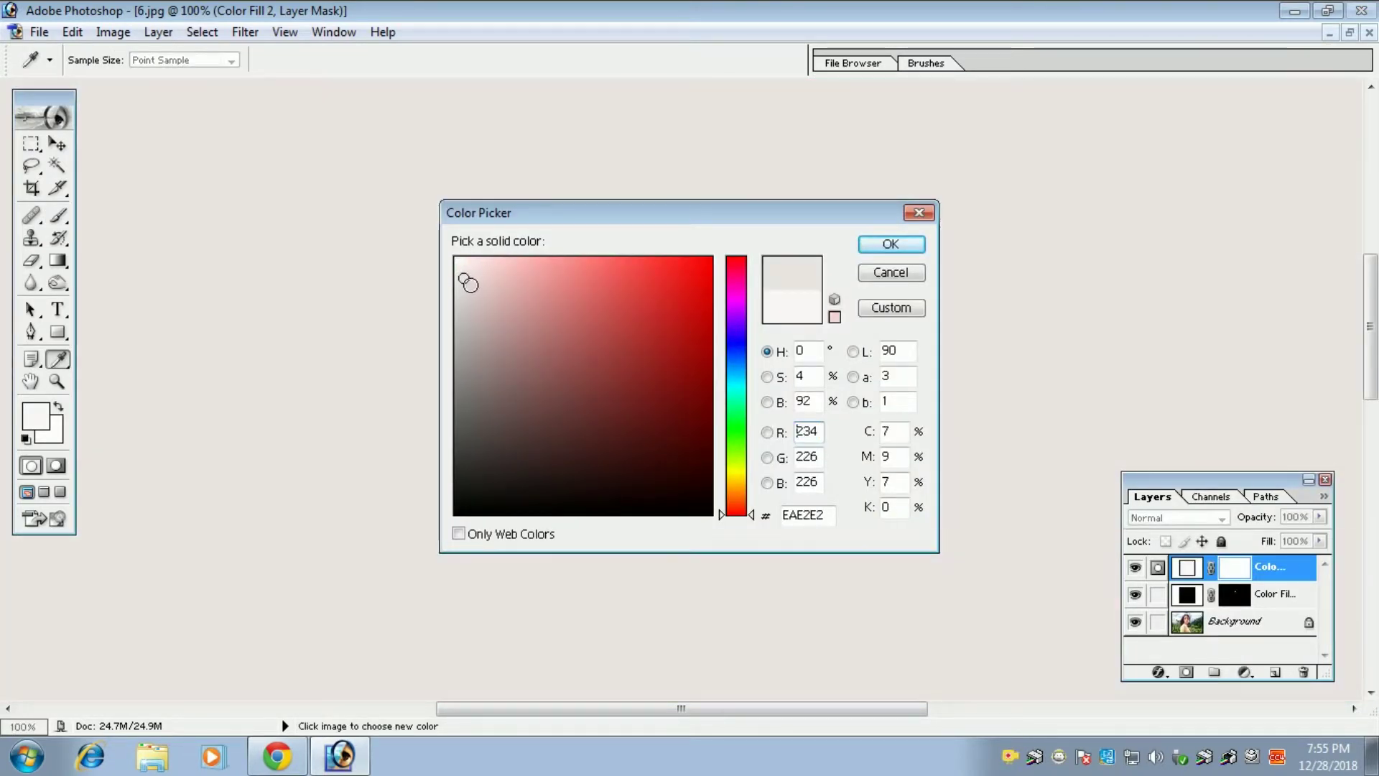
{"action": "left_click", "coordinate": [465, 268]}
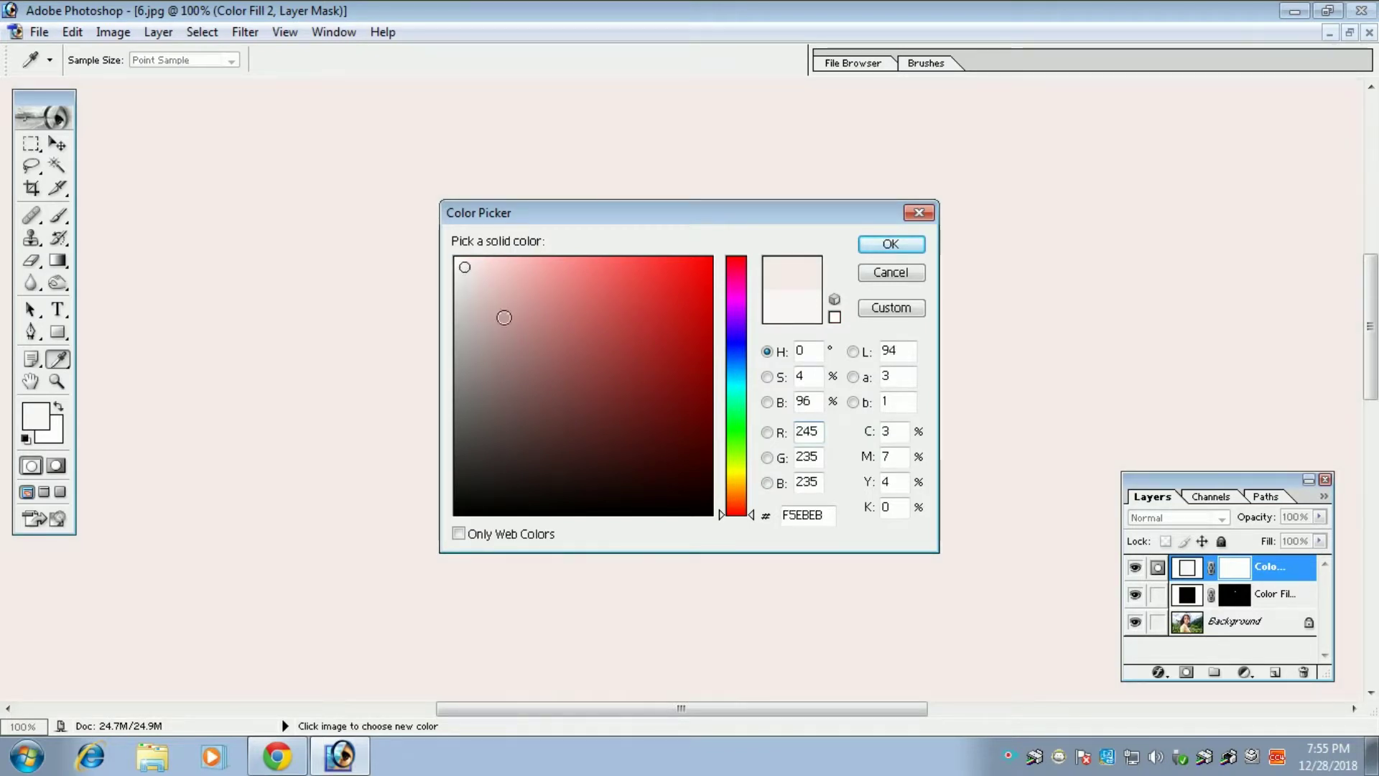
{"action": "left_click", "coordinate": [891, 245]}
- Invert the off-white fill layer's mask to black and set the layer's blending mode to Soft Light
{"action": "key", "text": "b"}
{"action": "key", "text": "d"}
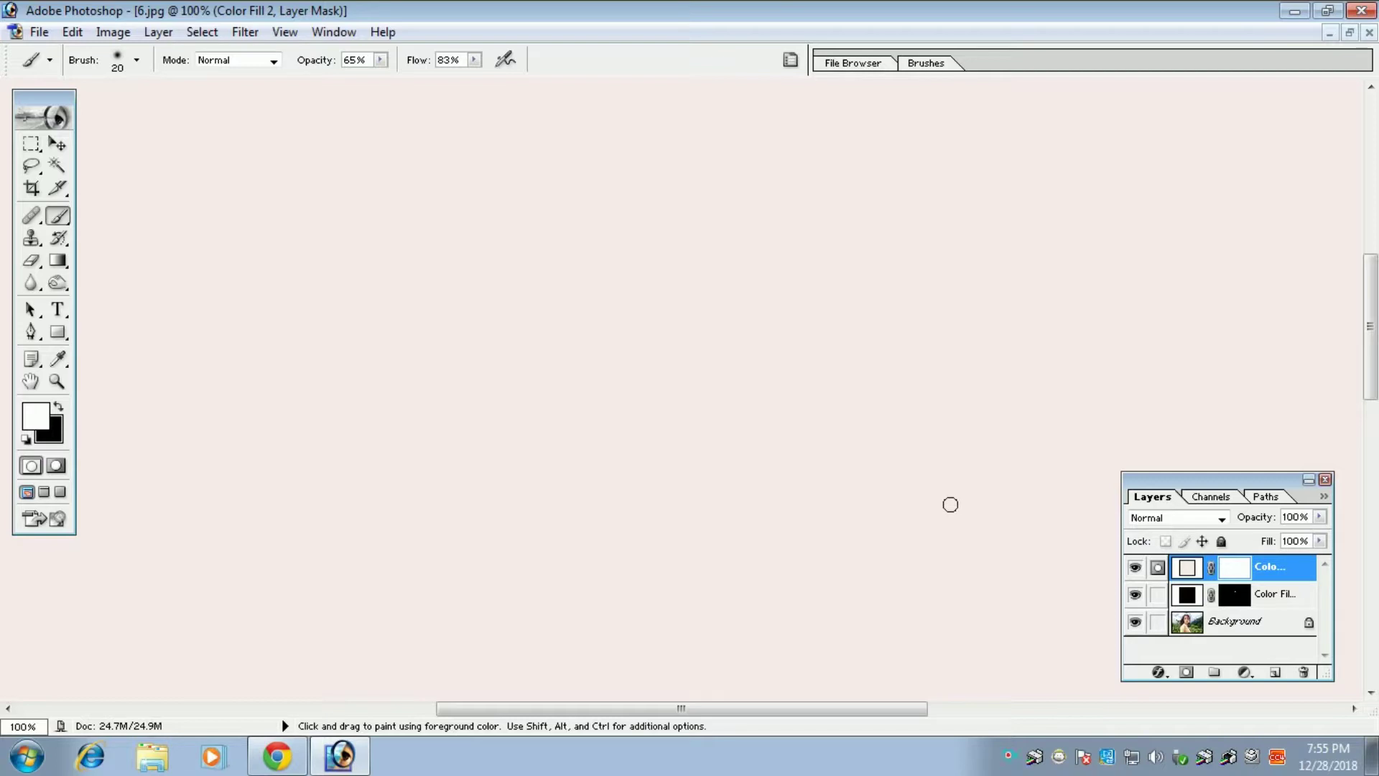
{"action": "key", "text": "ctrl"}
{"action": "key", "text": "ctrl+i"}
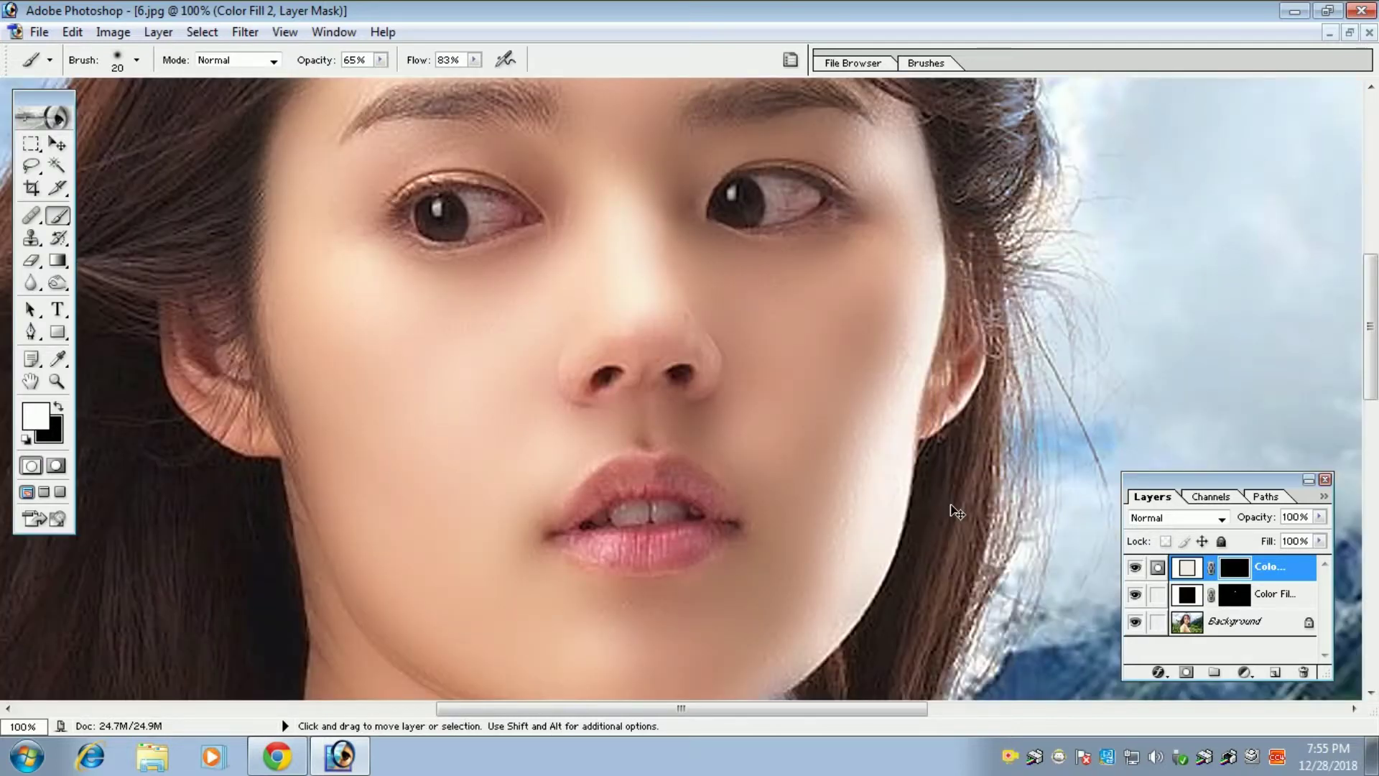
{"action": "left_click", "coordinate": [1221, 518]}
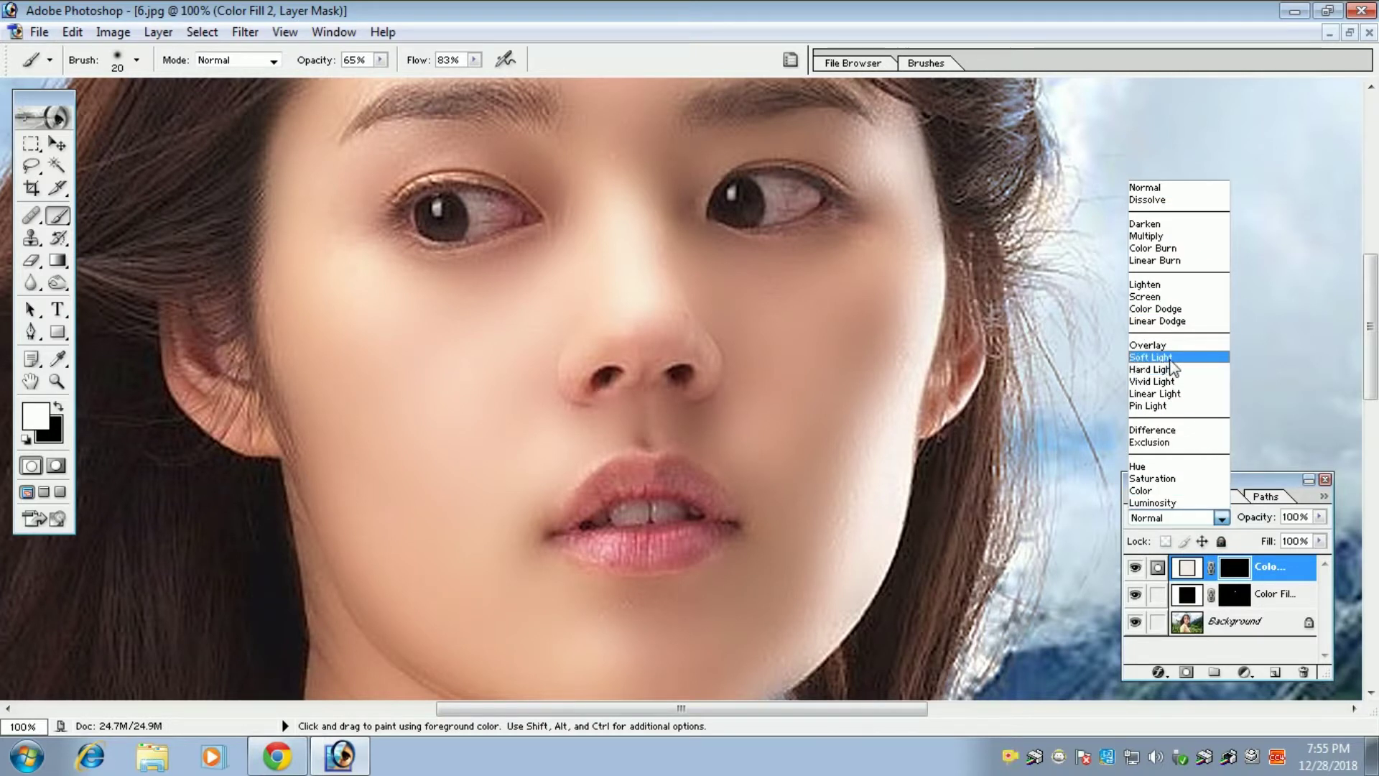
{"action": "left_click", "coordinate": [1156, 357]}
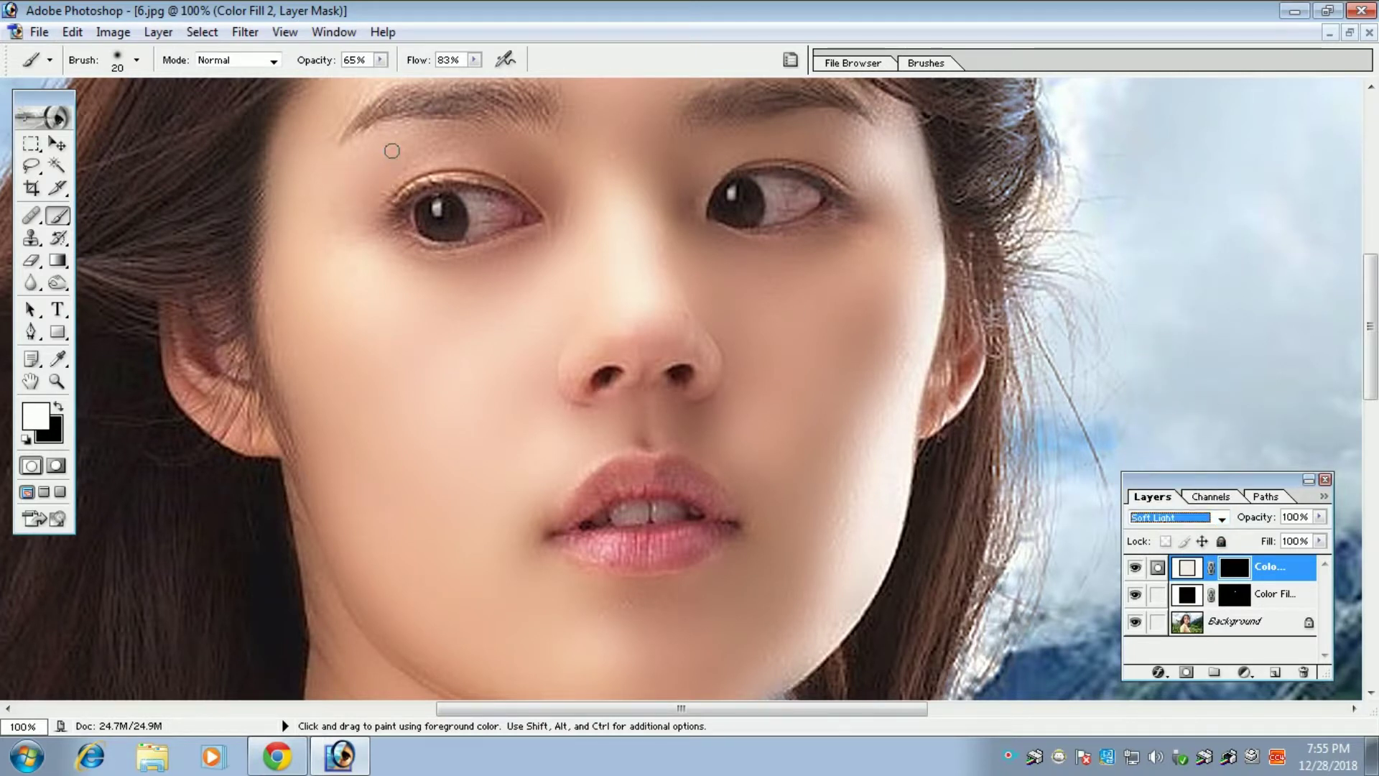
- Brighten the whites of both eyes by painting white on the off-white fill layer's mask with the 20-pixel brush
{"action": "key", "text": "ctrl+plus"}
{"action": "key", "text": "ctrl+plus"}
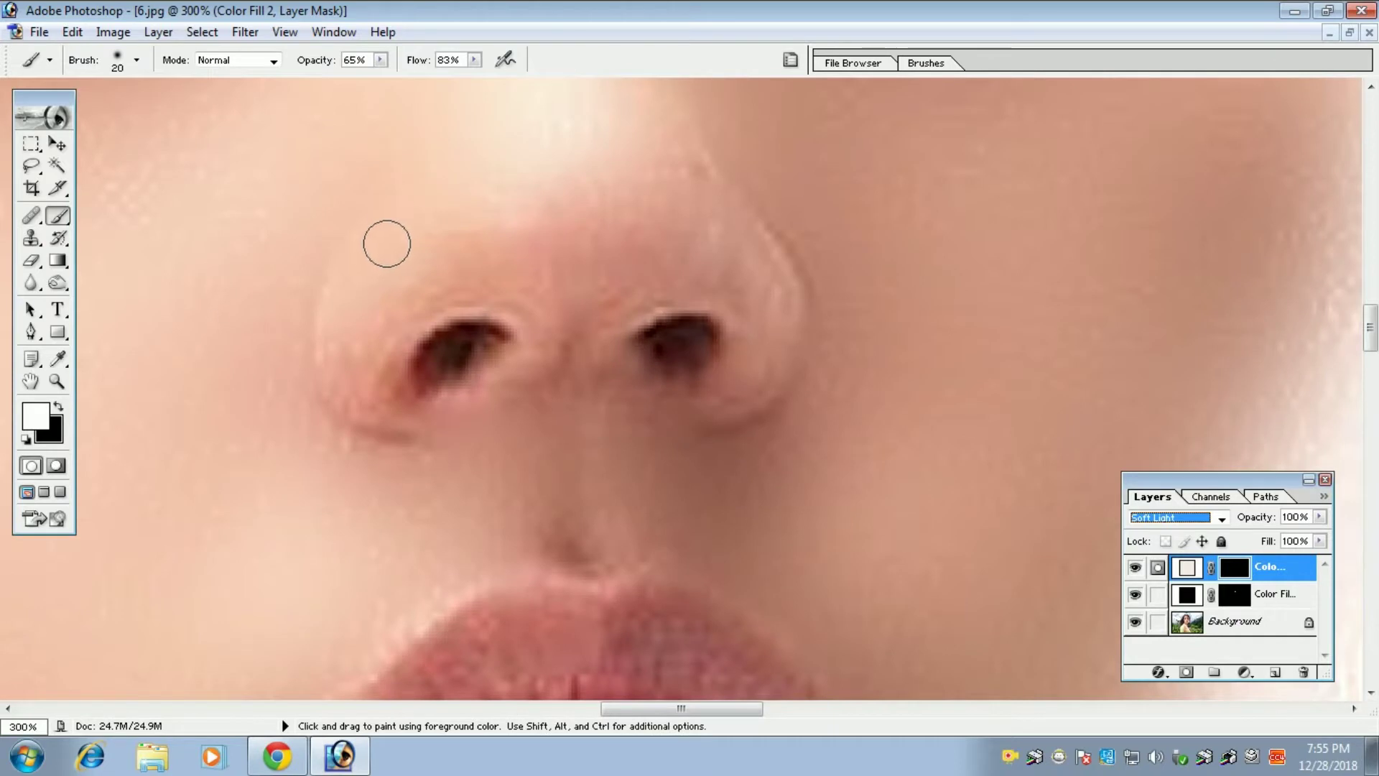
{"action": "mouse_move", "coordinate": [352, 204]}
{"action": "left_mouse_down"}
{"action": "mouse_move", "coordinate": [601, 440]}
{"action": "mouse_move", "coordinate": [530, 477]}
{"action": "mouse_move", "coordinate": [589, 498]}
{"action": "mouse_move", "coordinate": [573, 443]}
{"action": "left_mouse_up"}
{"action": "key", "text": "ctrl+minus"}
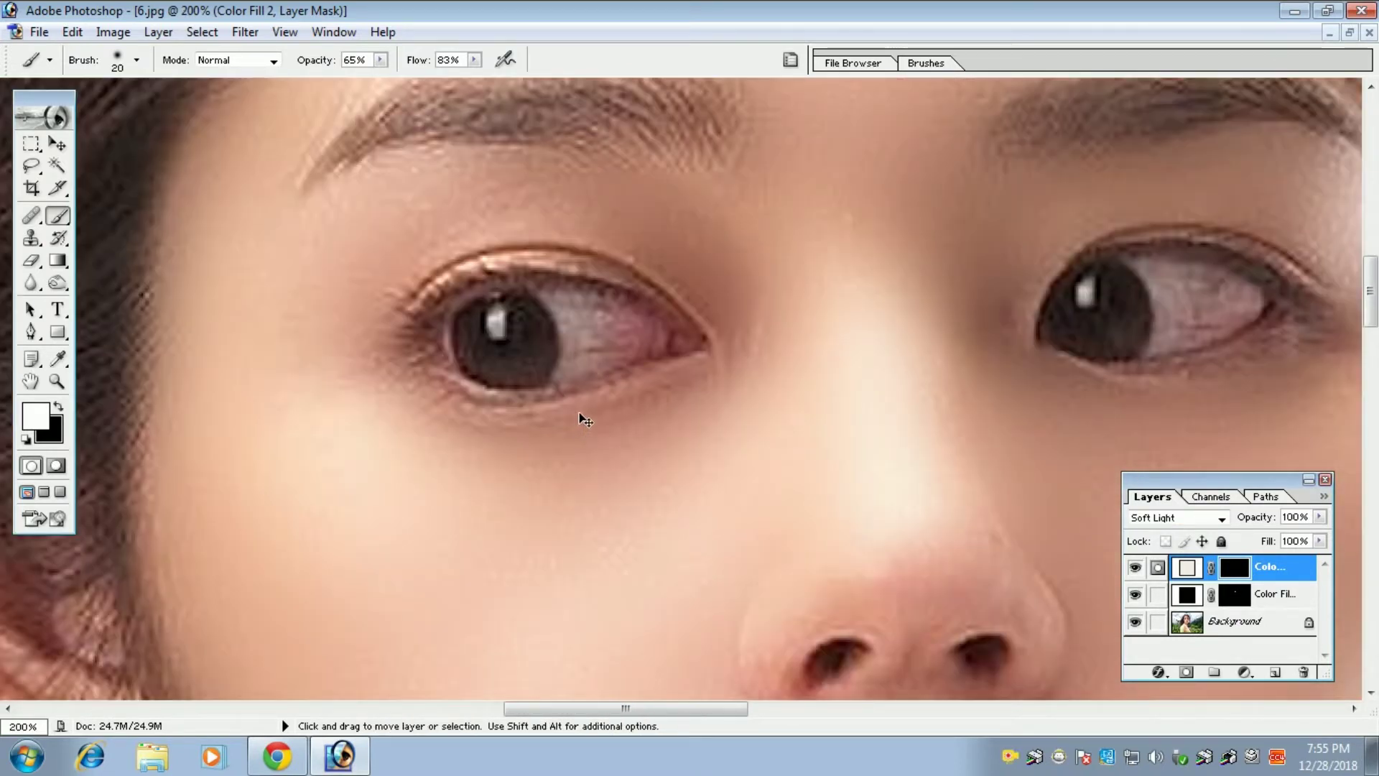
{"action": "key", "text": "ctrl+minus"}
{"action": "mouse_move", "coordinate": [622, 338]}
{"action": "left_mouse_down"}
{"action": "mouse_move", "coordinate": [634, 364]}
{"action": "mouse_move", "coordinate": [654, 353]}
{"action": "mouse_move", "coordinate": [636, 376]}
{"action": "left_mouse_up"}
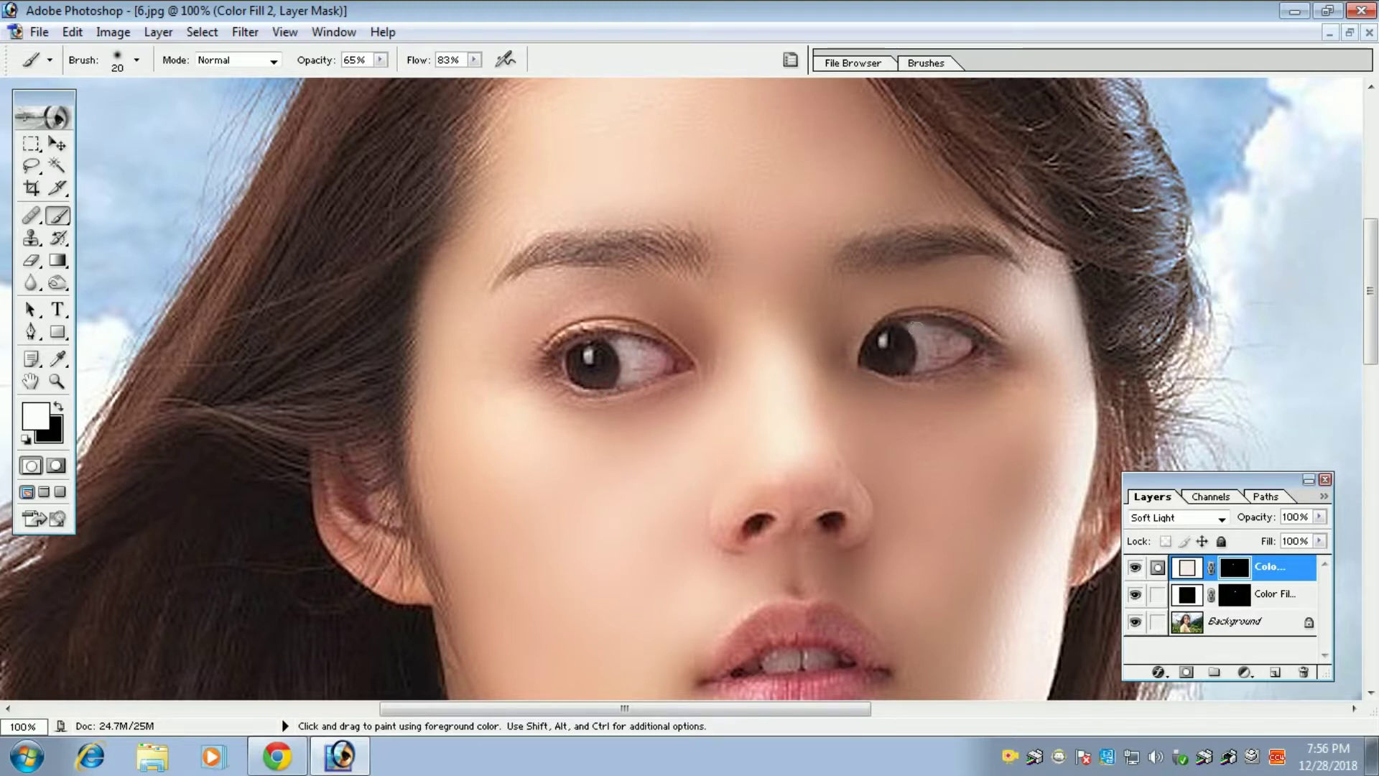
{"action": "left_click_drag", "start_coordinate": [931, 357], "coordinate": [952, 355]}
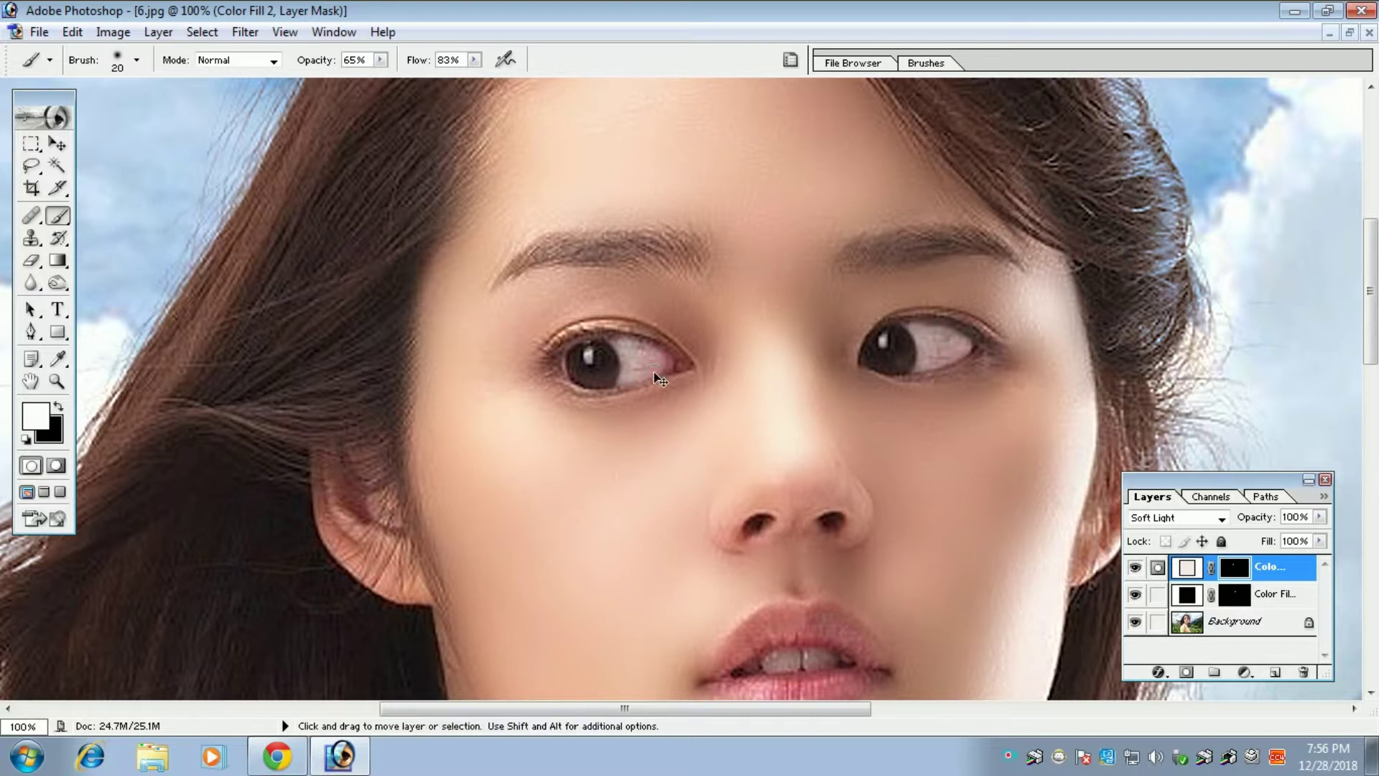
- Lower the off-white fill layer's opacity to 68%
{"action": "key", "text": "ctrl+minus"}
{"action": "key", "text": "ctrl+minus"}
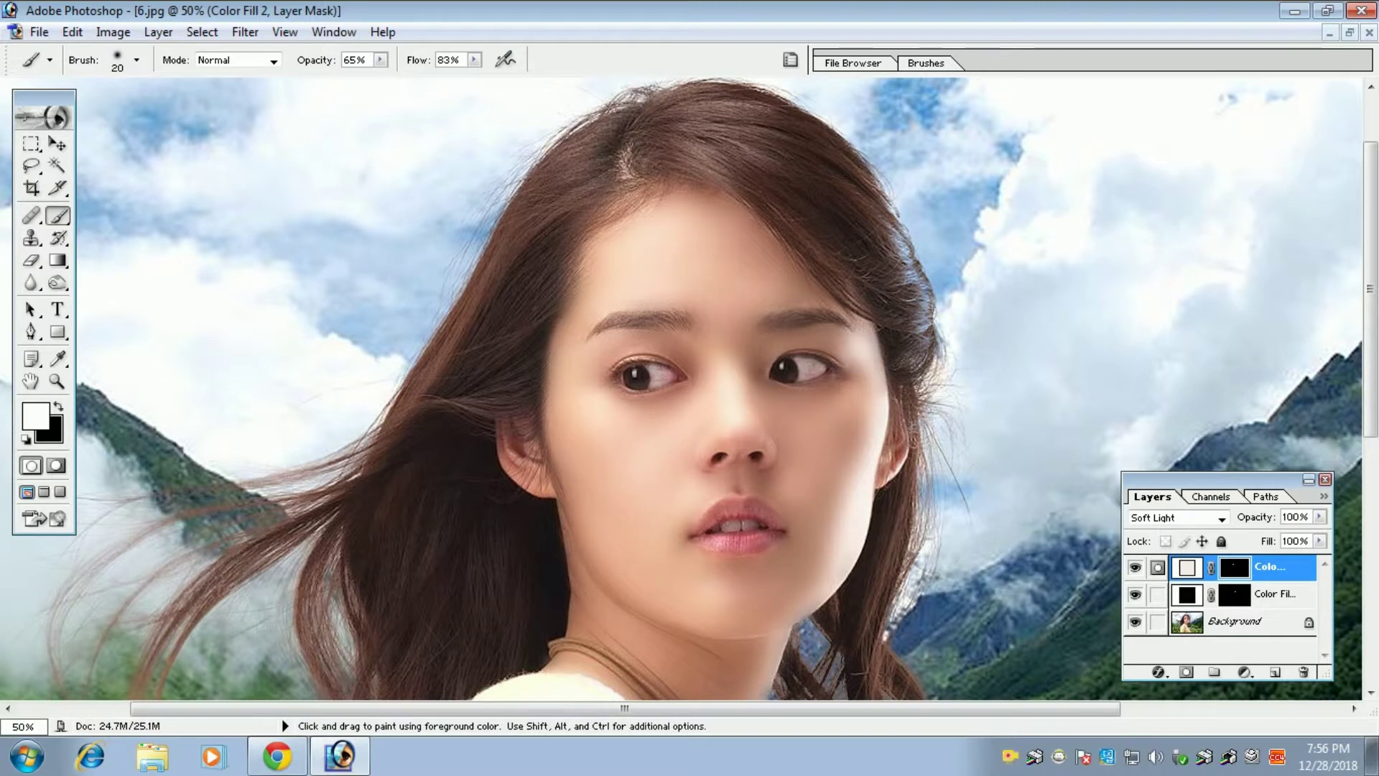
{"action": "left_click", "coordinate": [1319, 517]}
{"action": "left_click_drag", "start_coordinate": [1300, 535], "coordinate": [1297, 535]}
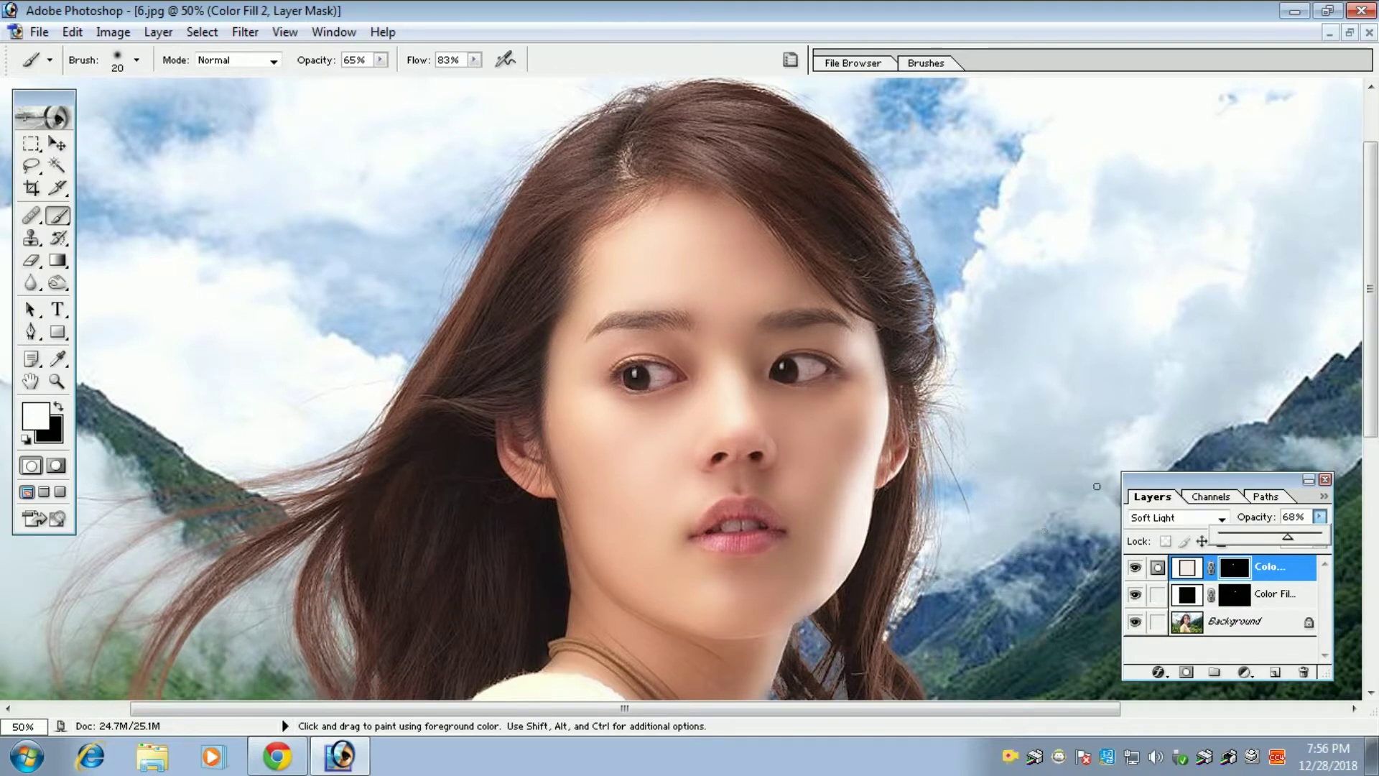
- Add a third solid color fill layer in the near-black colour 080000
{"action": "left_click", "coordinate": [1245, 674]}
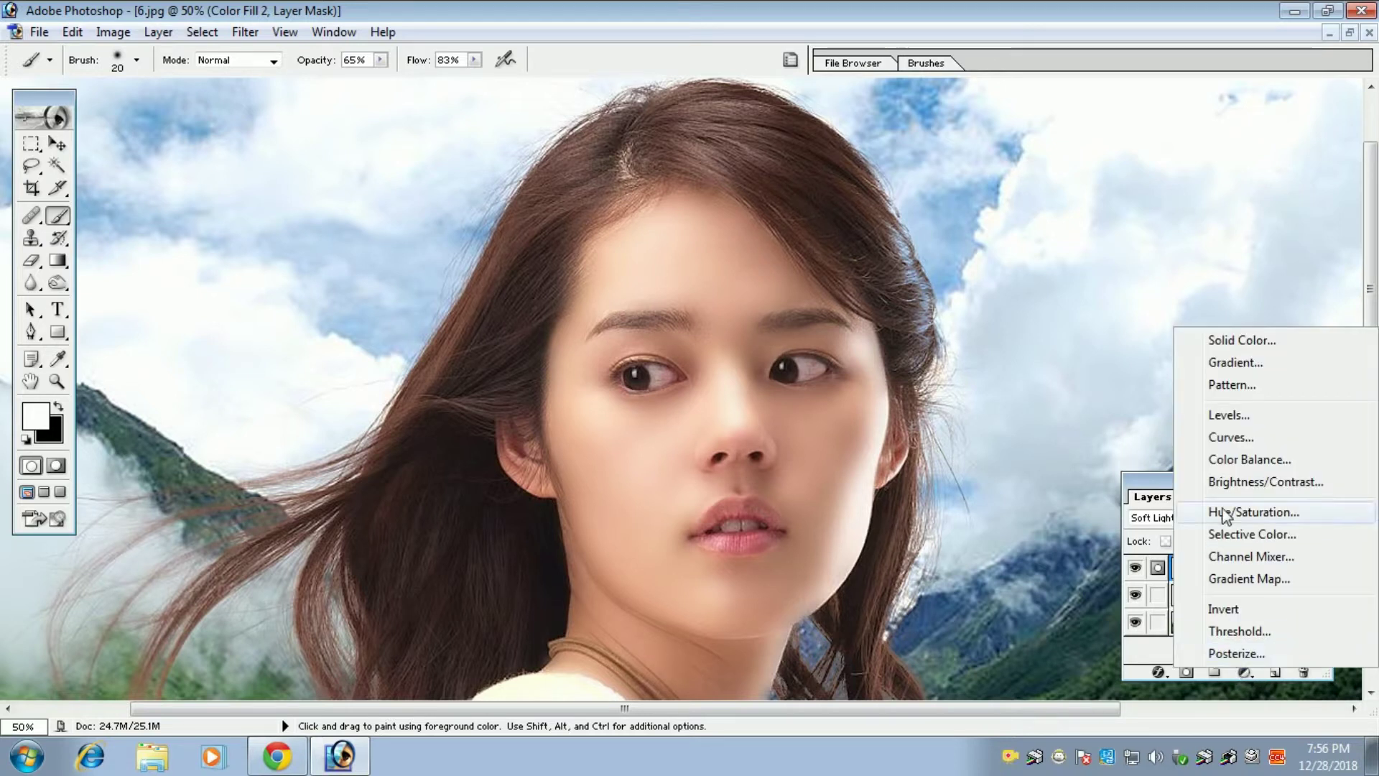
{"action": "left_click", "coordinate": [1233, 344]}
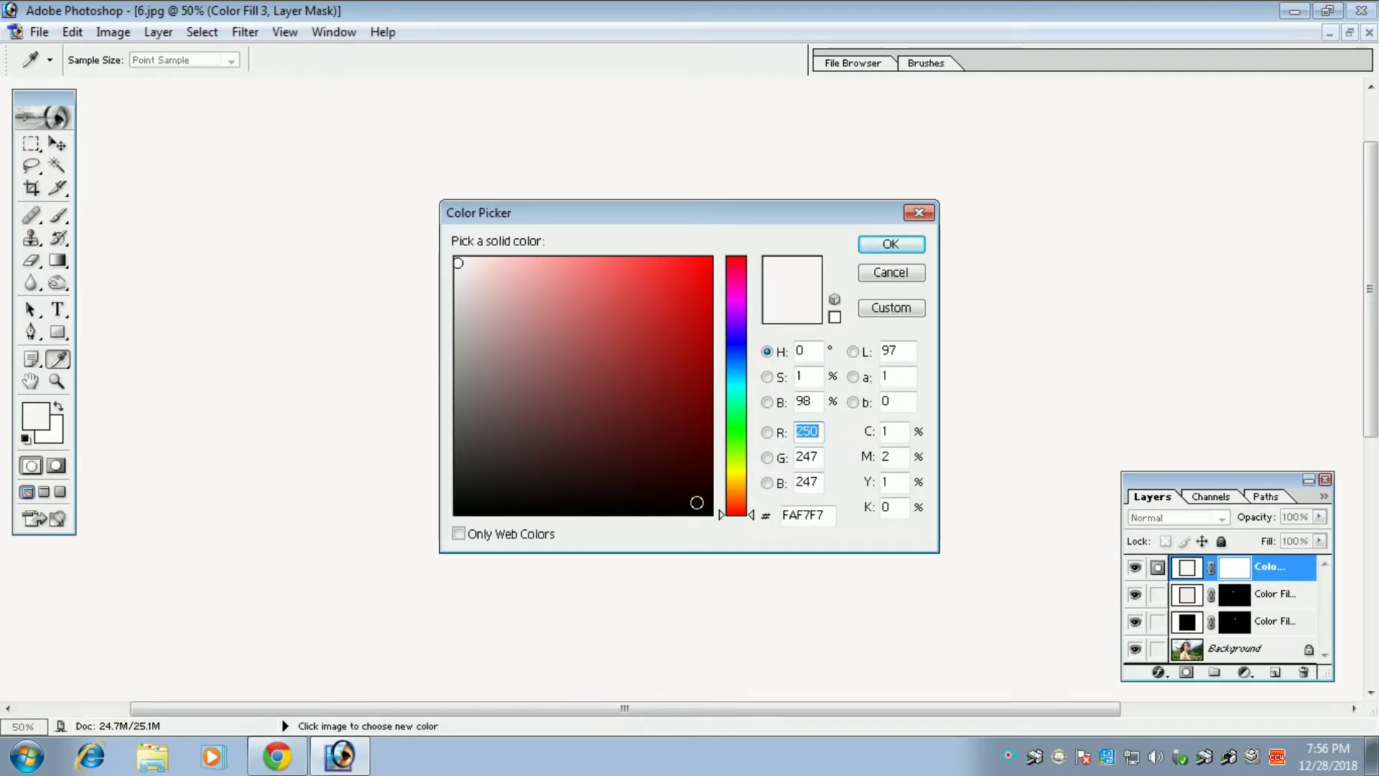
{"action": "left_click", "coordinate": [691, 490]}
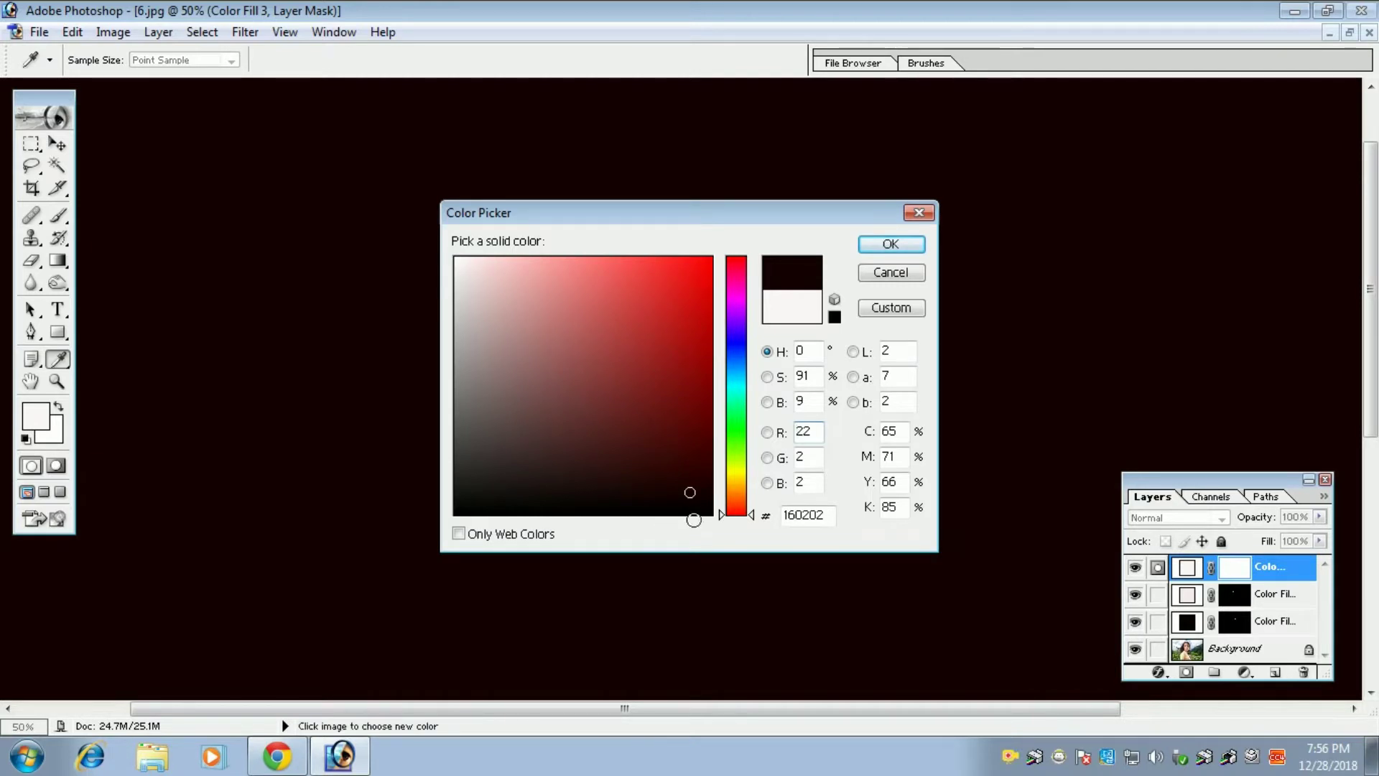
{"action": "left_click", "coordinate": [697, 506]}
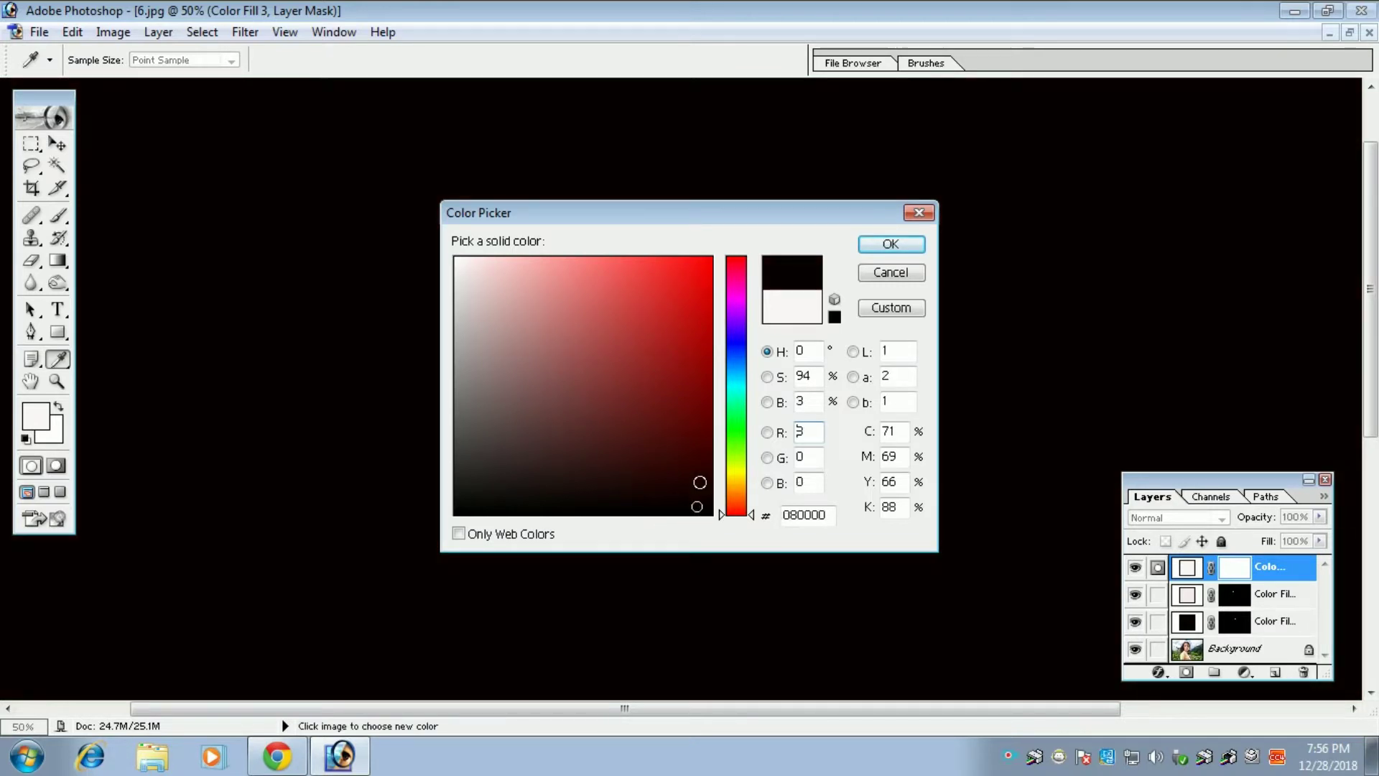
{"action": "left_click", "coordinate": [875, 248]}
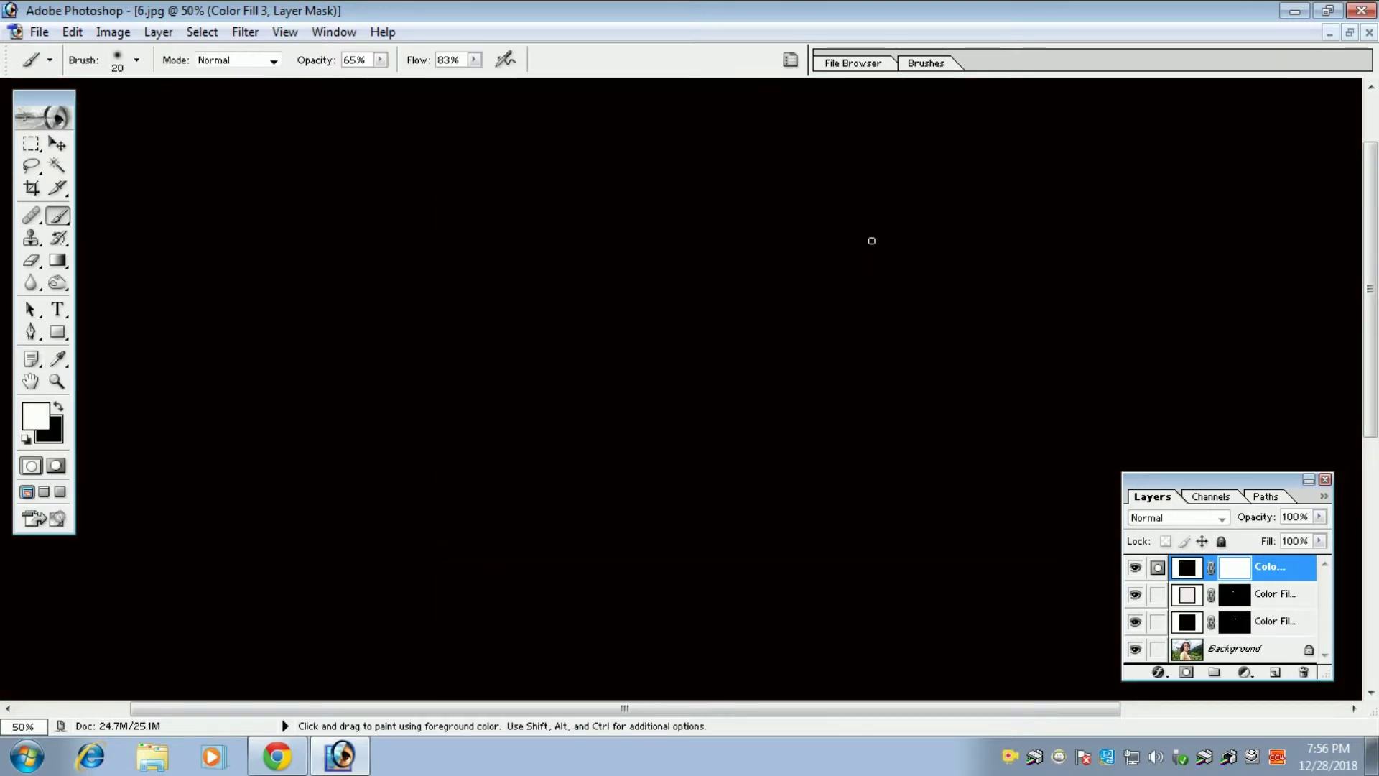
- Invert the third fill layer's mask to black and set the layer's blending mode to Soft Light
{"action": "key", "text": "ctrl"}
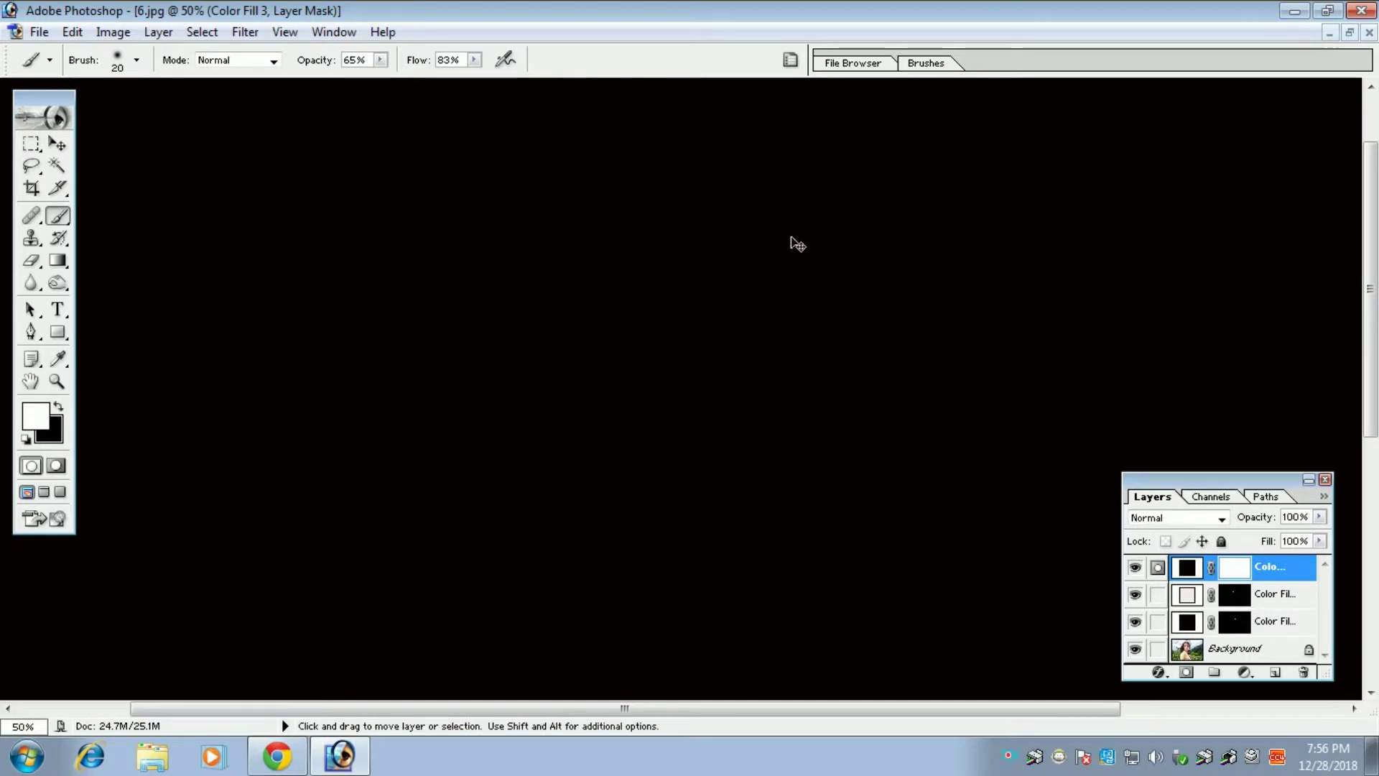
{"action": "key", "text": "ctrl+minus"}
{"action": "key", "text": "ctrl"}
{"action": "key", "text": "ctrl+i"}
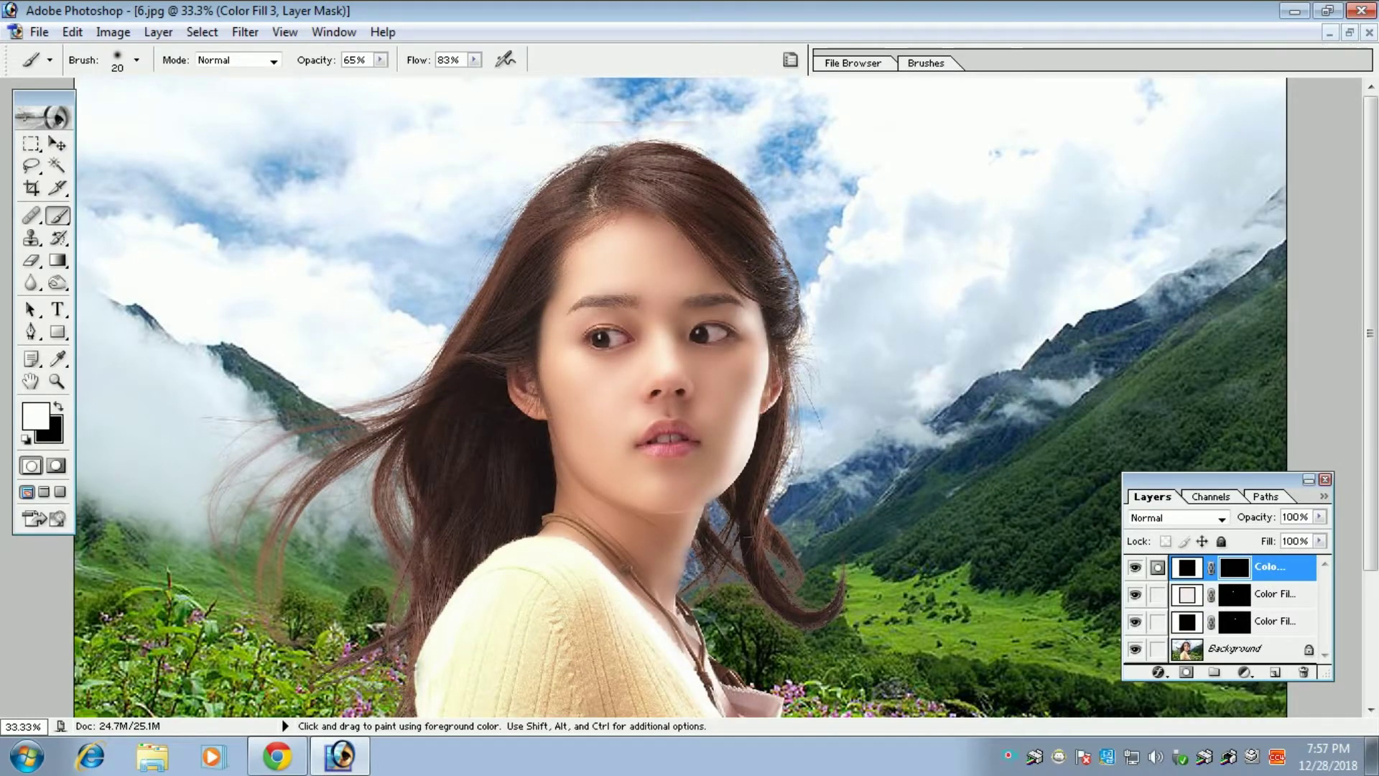
{"action": "left_click", "coordinate": [1221, 517]}
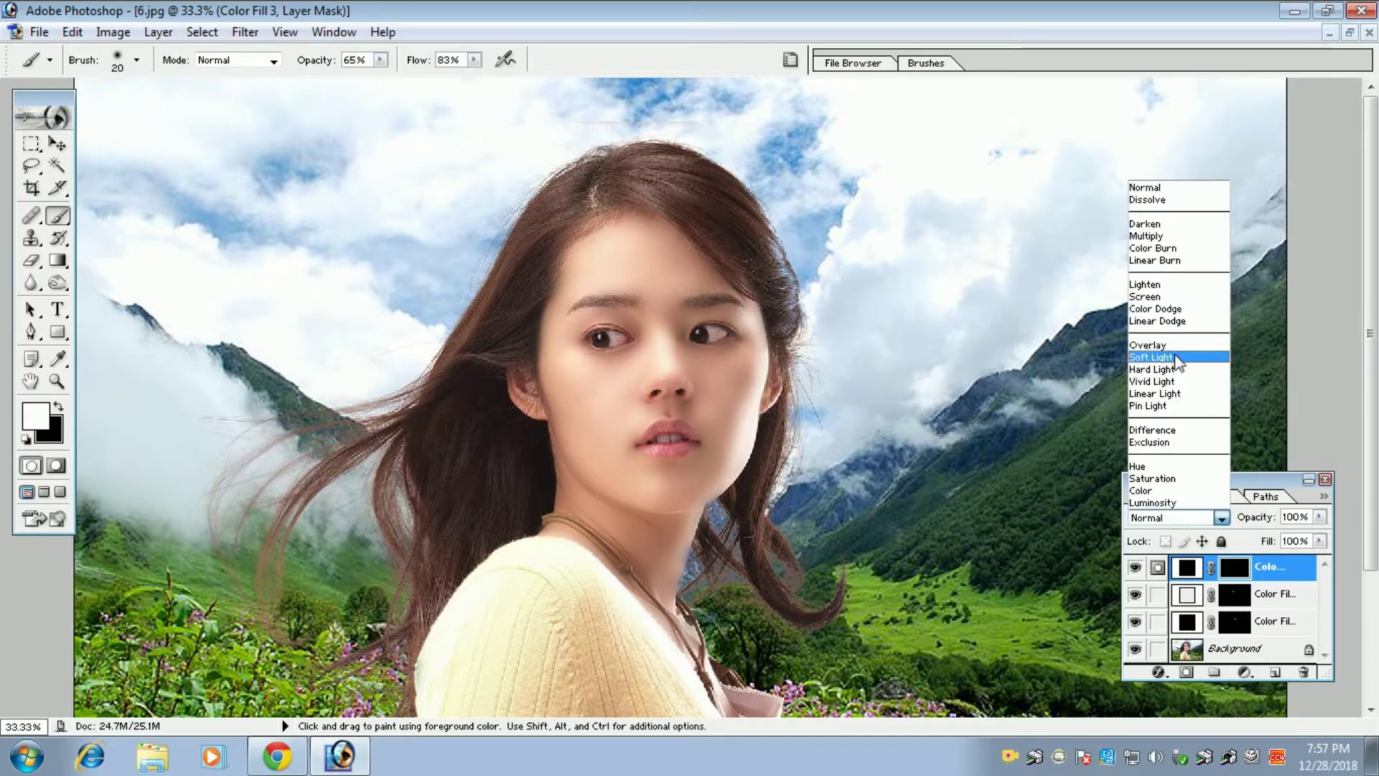
{"action": "left_click", "coordinate": [1177, 358]}
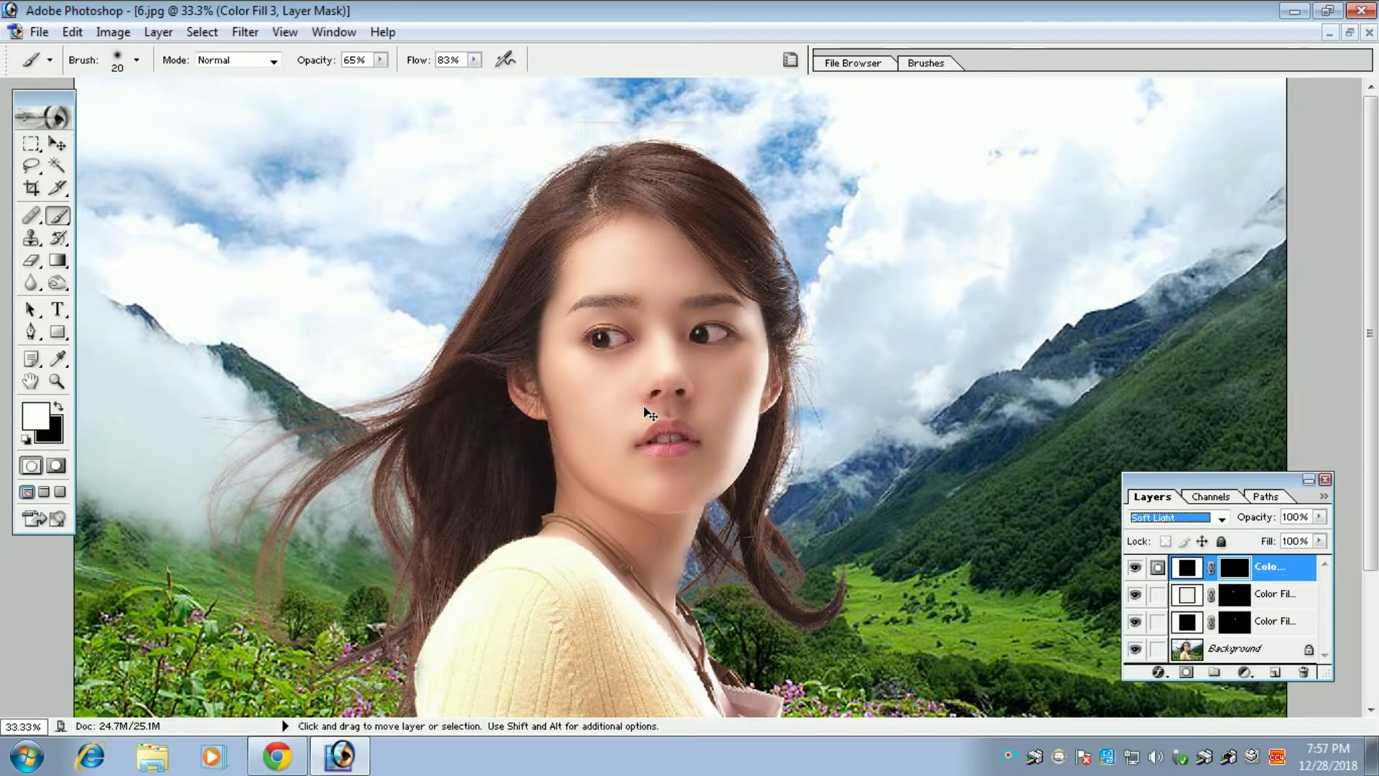
- Darken both eyebrows by painting white on the near-black fill layer's mask, using brush sizes of 40 and 20 pixels
{"action": "key", "text": "ctrl+plus"}
{"action": "key", "text": "ctrl+plus"}
{"action": "key", "text": "ctrl+plus"}
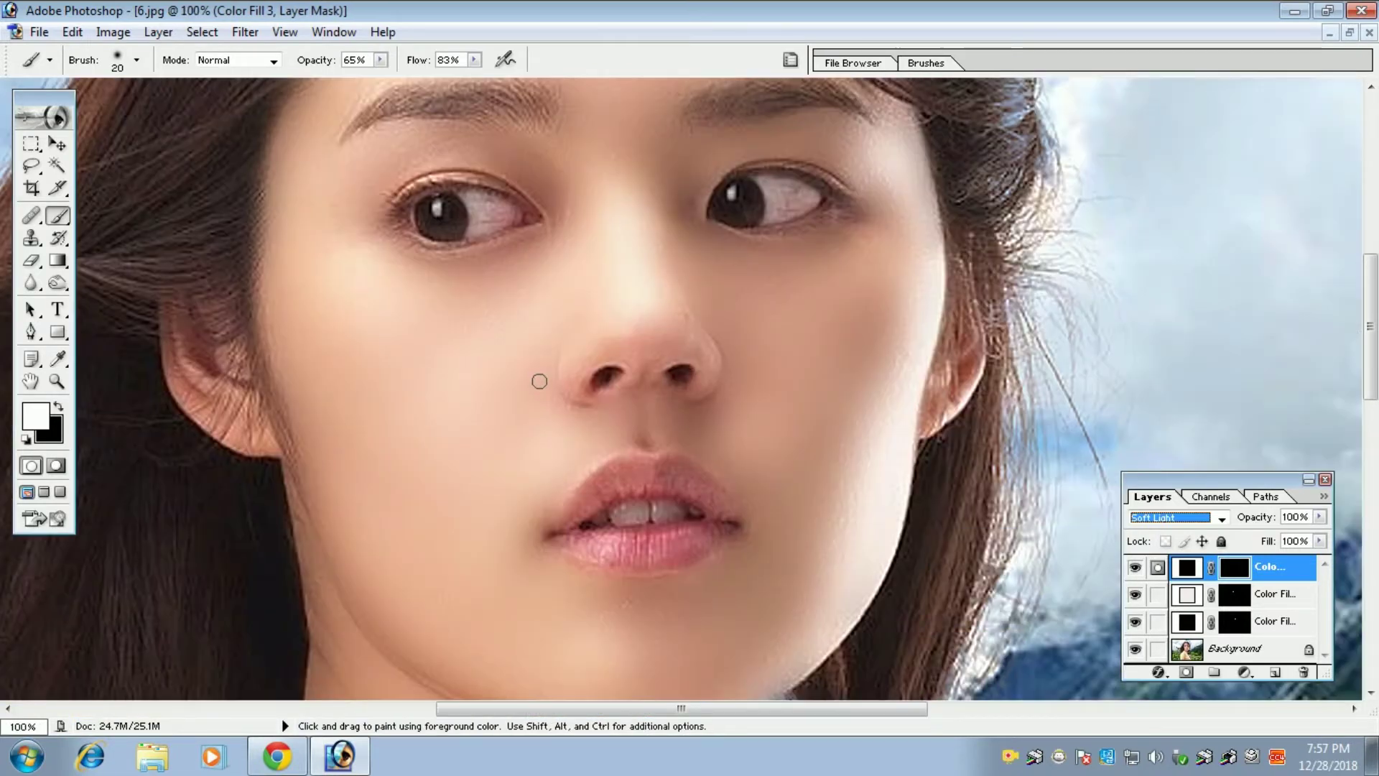
{"action": "left_click_drag", "start_coordinate": [529, 308], "coordinate": [655, 420]}
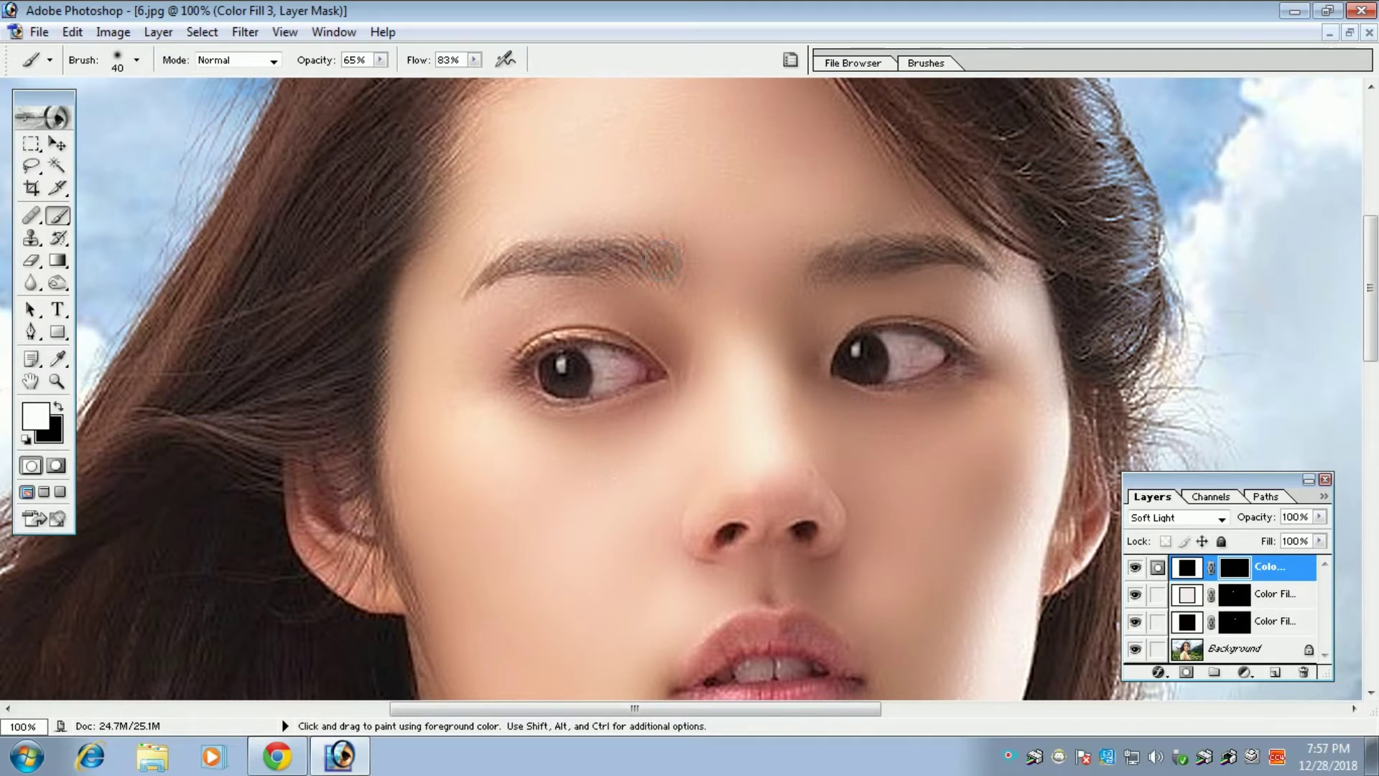
{"action": "mouse_move", "coordinate": [662, 255]}
{"action": "left_mouse_down"}
{"action": "mouse_move", "coordinate": [655, 273]}
{"action": "mouse_move", "coordinate": [594, 252]}
{"action": "mouse_move", "coordinate": [520, 260]}
{"action": "mouse_move", "coordinate": [630, 279]}
{"action": "mouse_move", "coordinate": [657, 263]}
{"action": "mouse_move", "coordinate": [546, 260]}
{"action": "mouse_move", "coordinate": [519, 256]}
{"action": "mouse_move", "coordinate": [521, 243]}
{"action": "left_mouse_up"}
{"action": "left_click_drag", "start_coordinate": [533, 256], "coordinate": [475, 285]}
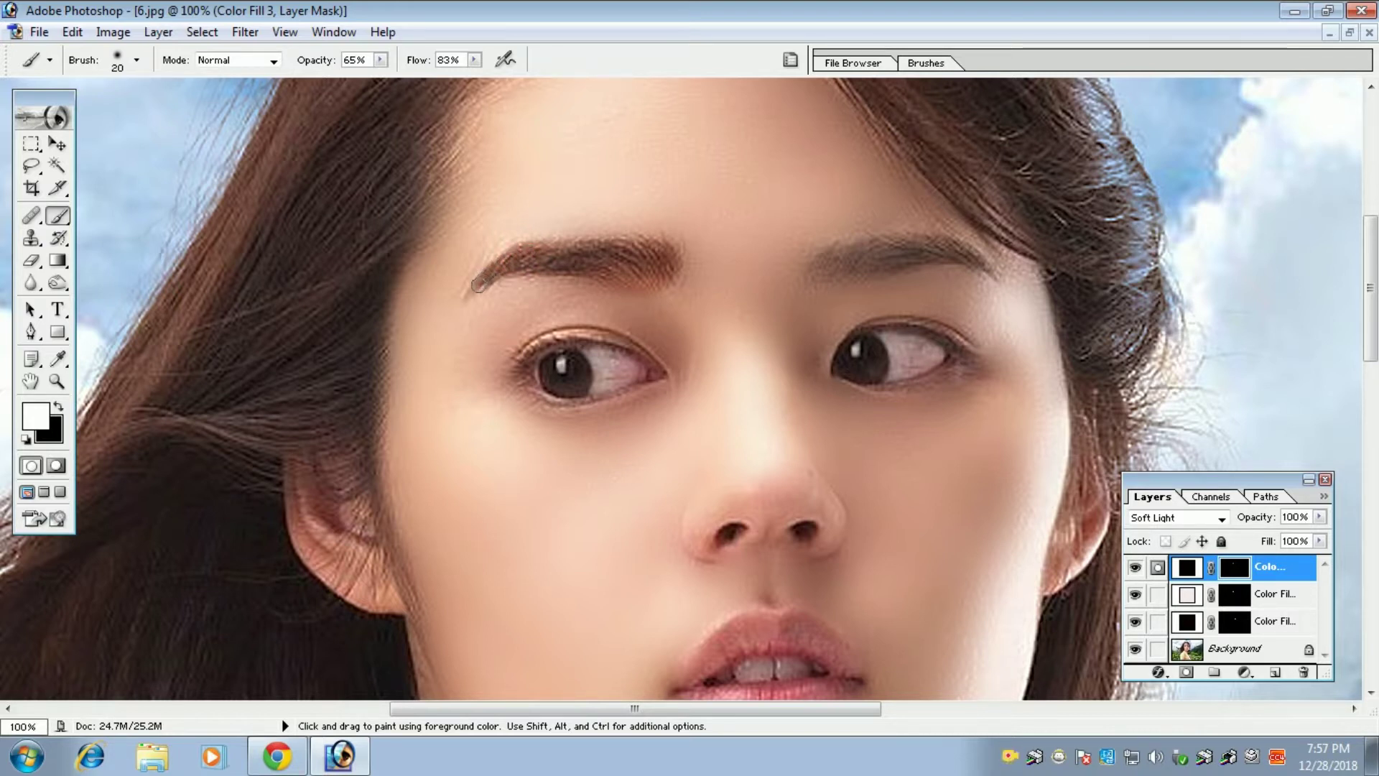
{"action": "mouse_move", "coordinate": [819, 273]}
{"action": "left_mouse_down"}
{"action": "mouse_move", "coordinate": [866, 248]}
{"action": "mouse_move", "coordinate": [975, 257]}
{"action": "mouse_move", "coordinate": [866, 261]}
{"action": "mouse_move", "coordinate": [881, 255]}
{"action": "mouse_move", "coordinate": [831, 273]}
{"action": "mouse_move", "coordinate": [894, 246]}
{"action": "mouse_move", "coordinate": [957, 255]}
{"action": "mouse_move", "coordinate": [944, 261]}
{"action": "left_mouse_up"}
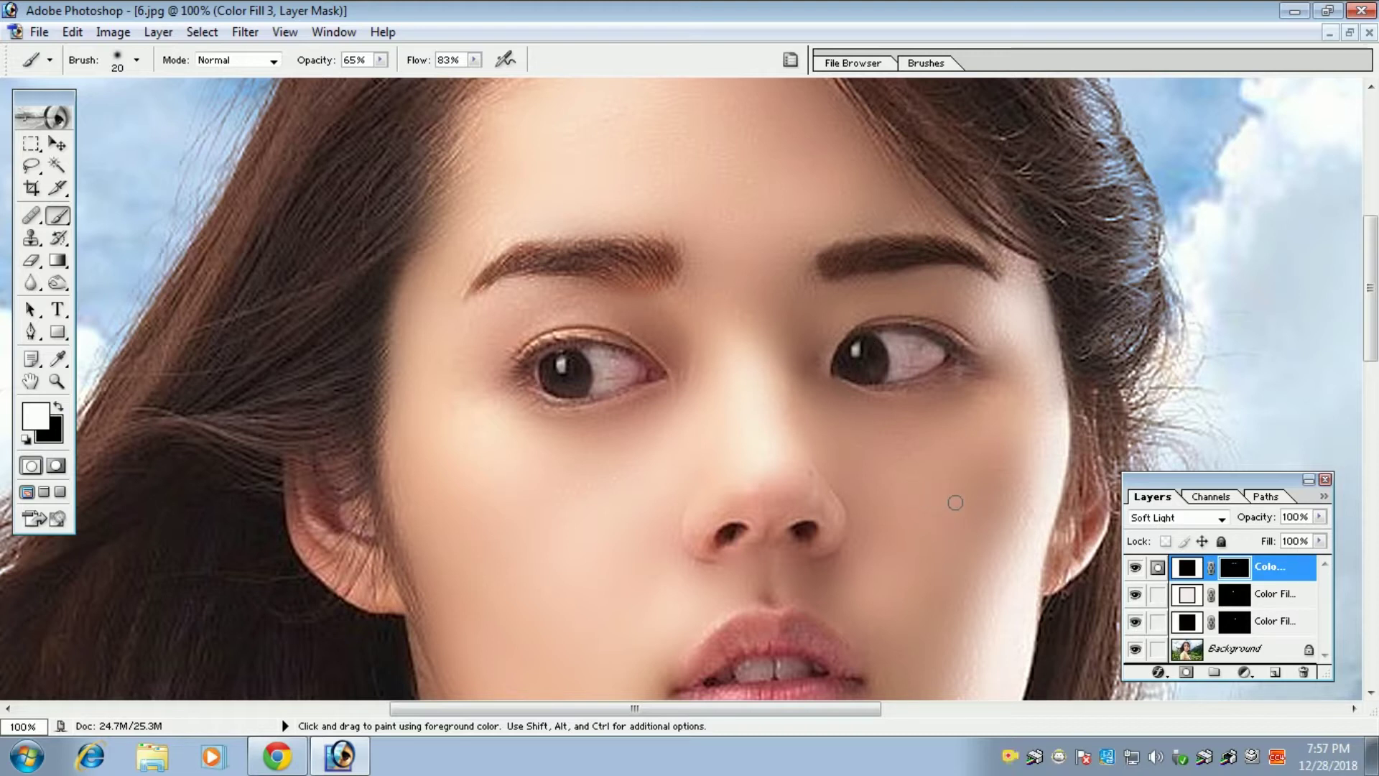
- Lower the eyebrow fill layer's opacity to 62%
{"action": "key", "text": "ctrl+minus"}
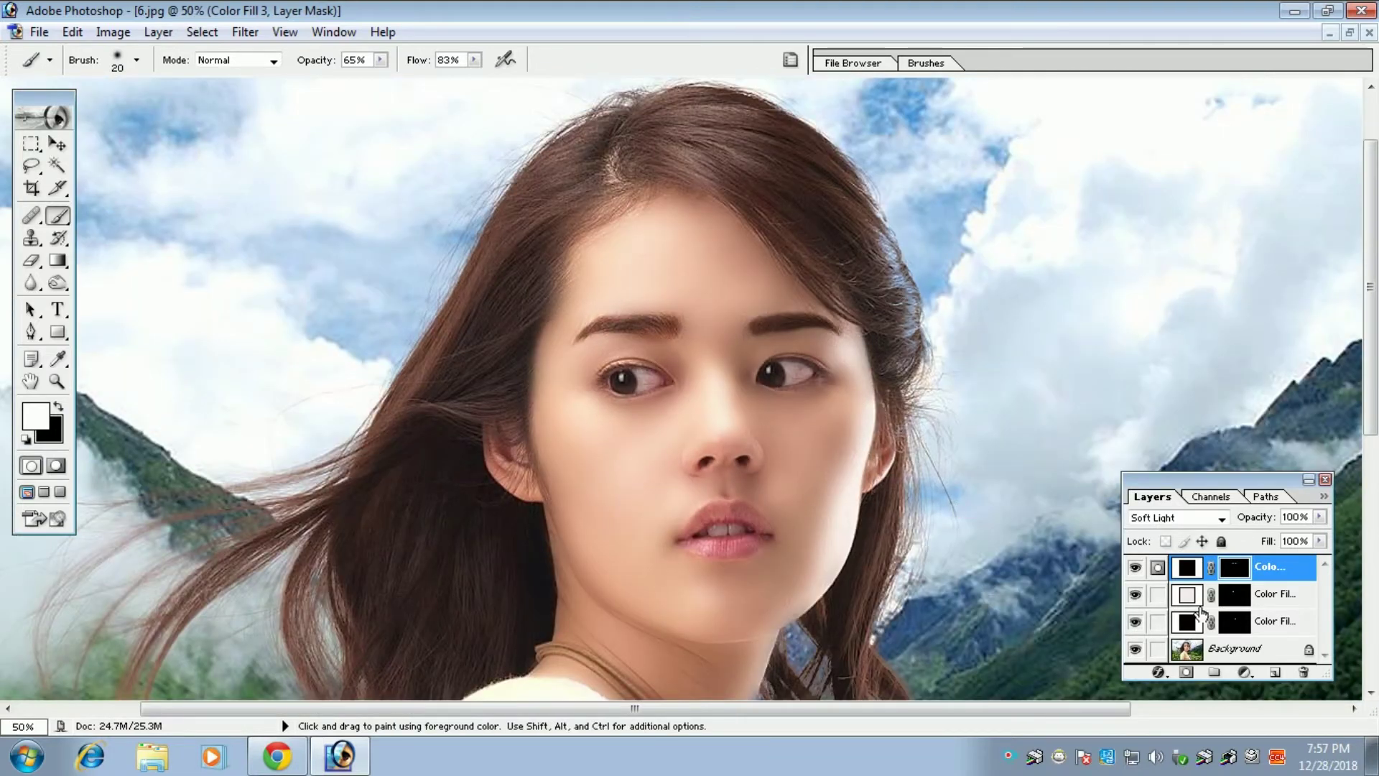
{"action": "left_click", "coordinate": [1320, 516]}
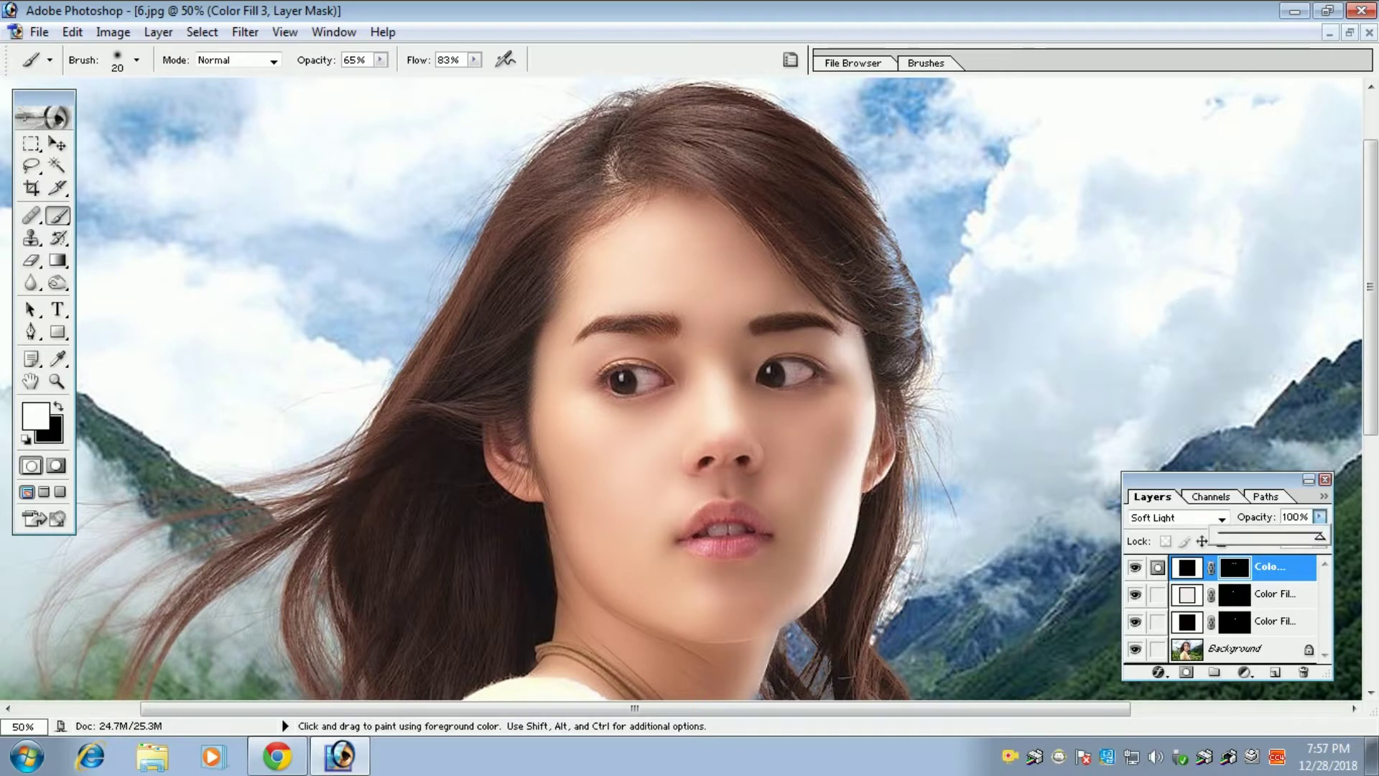
{"action": "left_click", "coordinate": [1275, 541]}
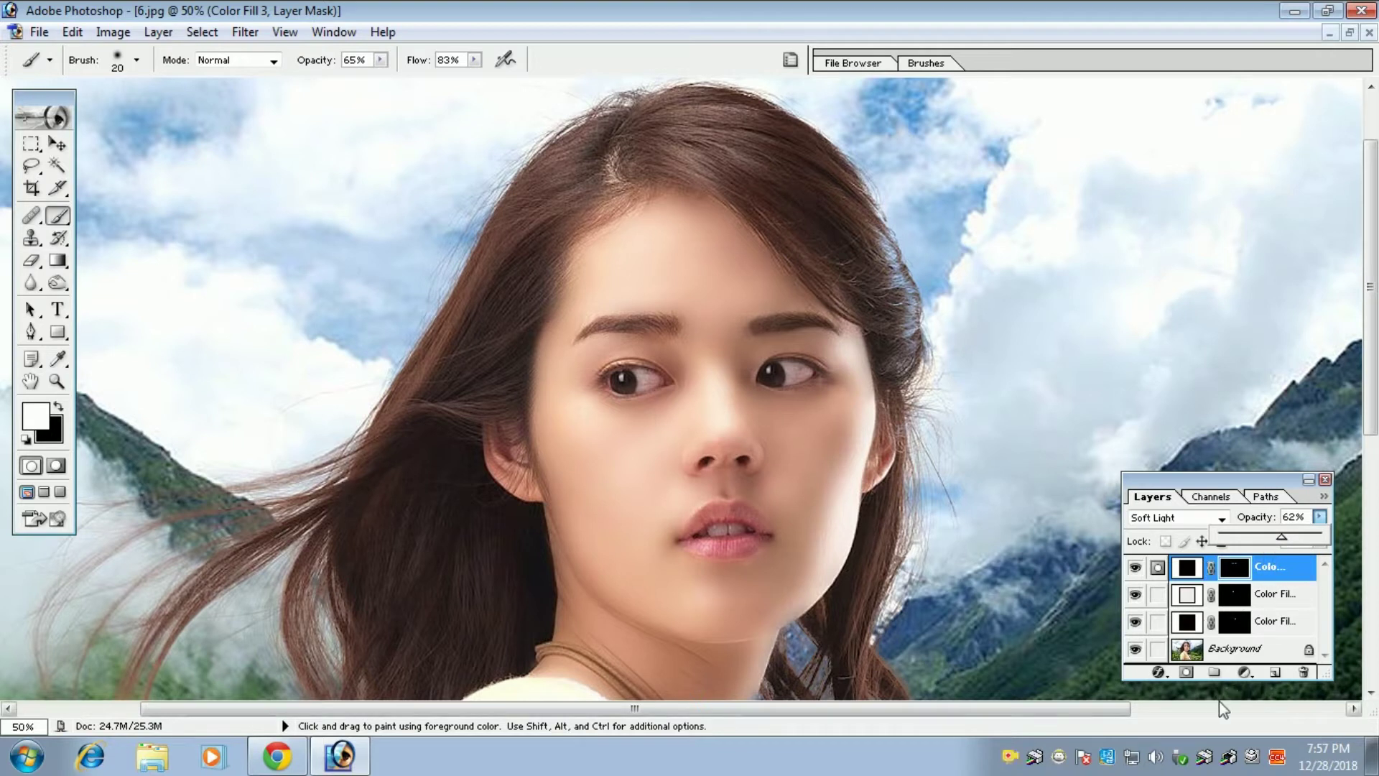
- Add a fourth solid color fill layer in bright red
{"action": "left_click", "coordinate": [1246, 673]}
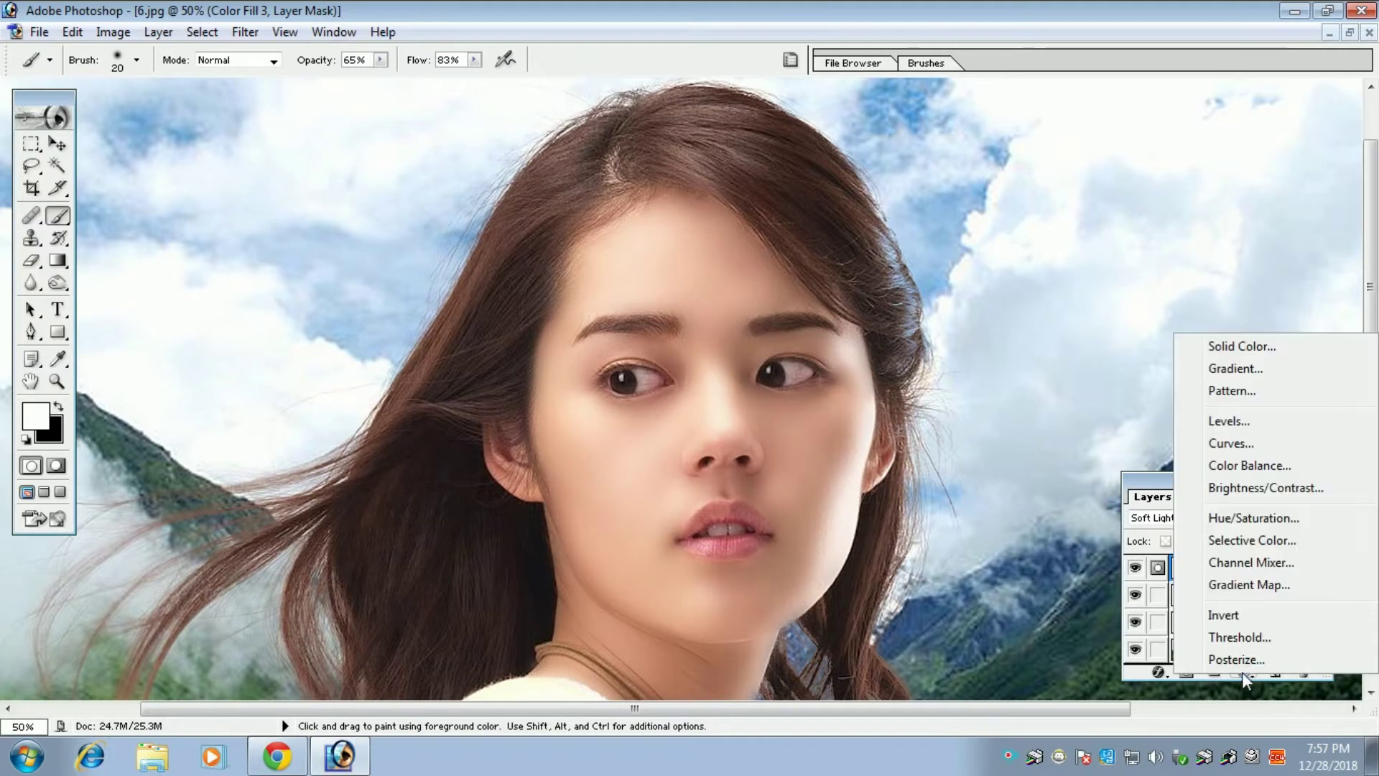
{"action": "left_click", "coordinate": [1212, 346]}
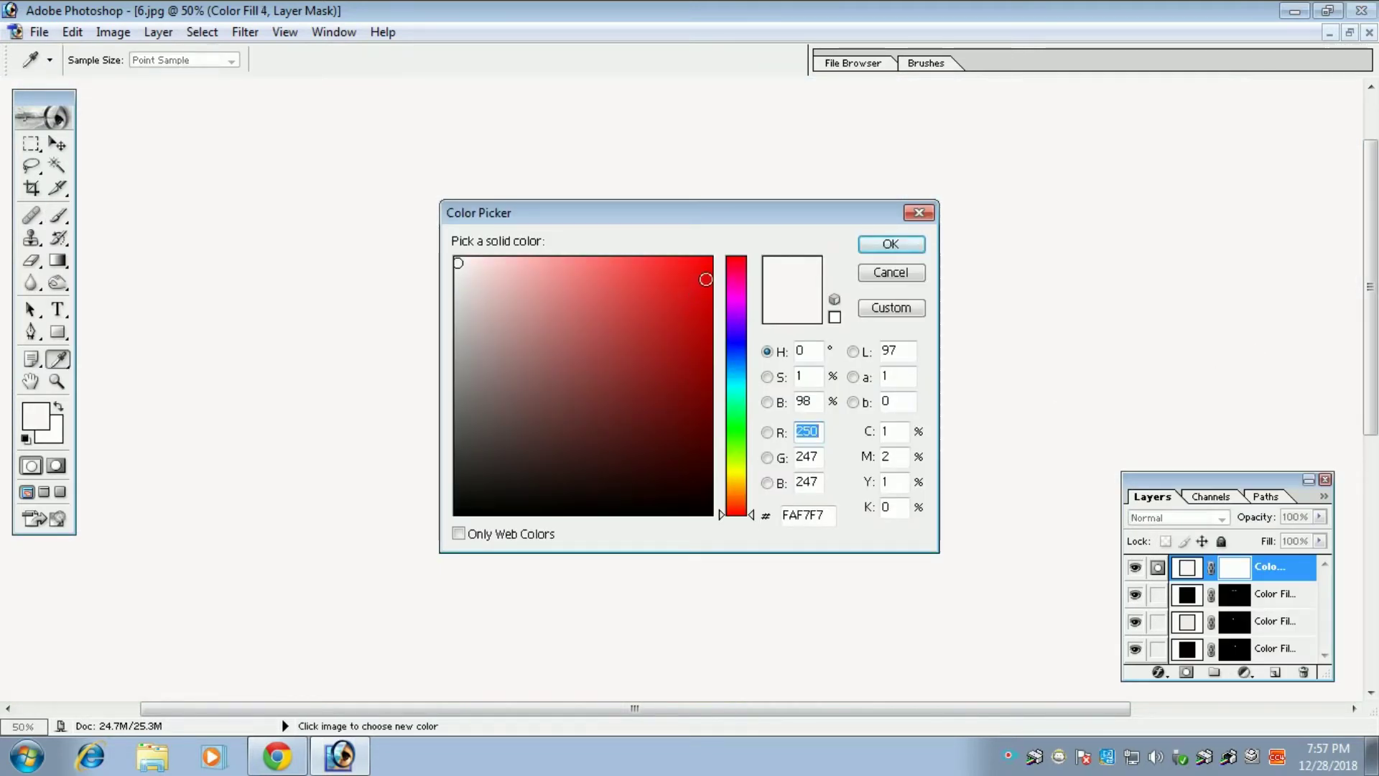
{"action": "left_click", "coordinate": [700, 272]}
{"action": "left_click", "coordinate": [891, 244]}
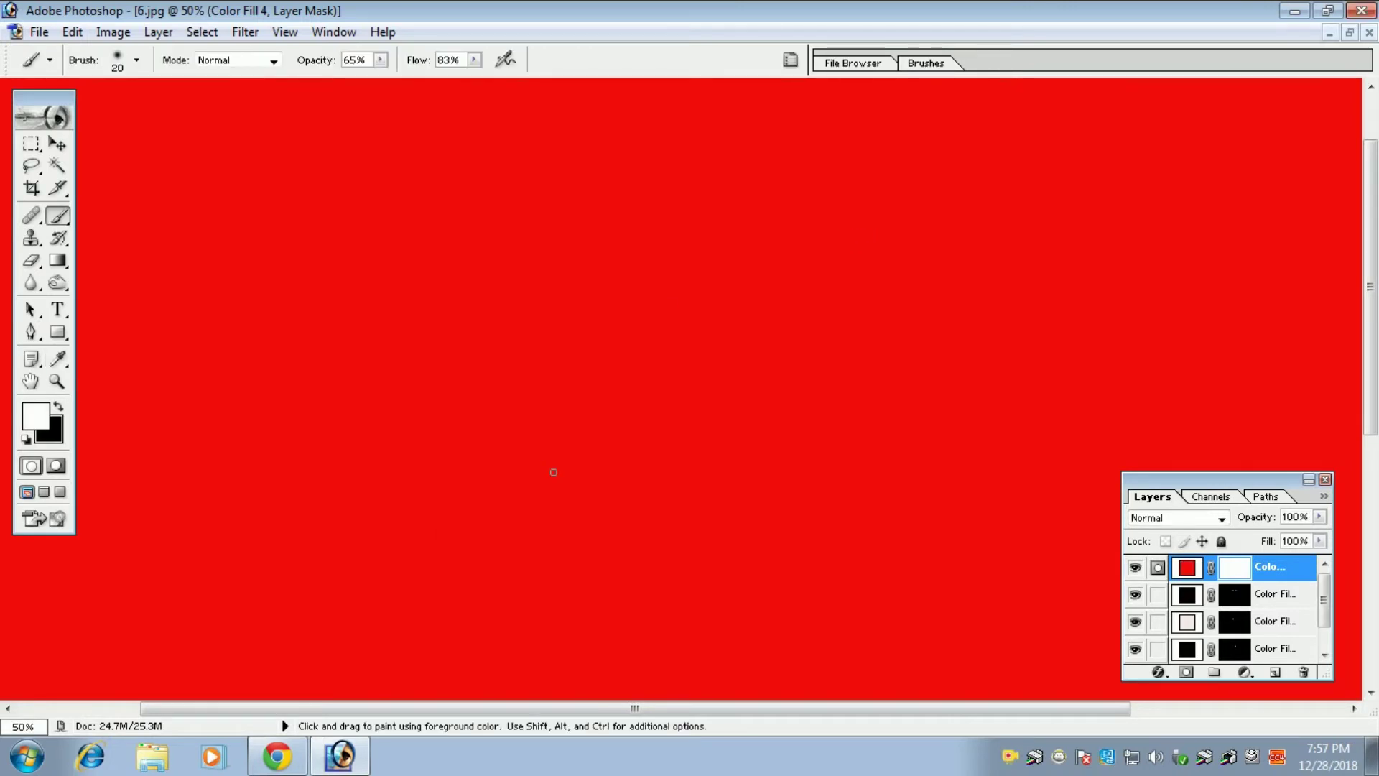
- Invert the red fill layer's mask to black and set the layer's blending mode to Soft Light
{"action": "key", "text": "ctrl"}
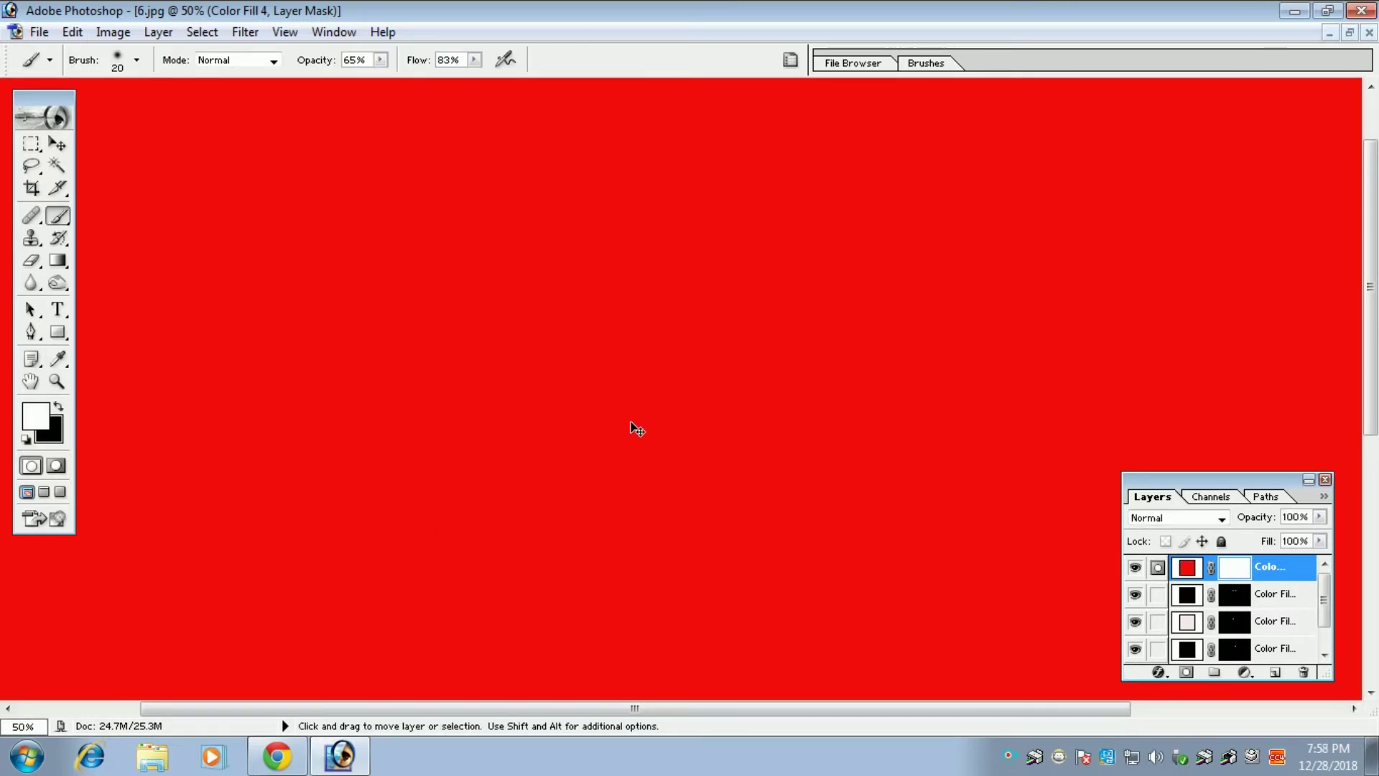
{"action": "key", "text": "ctrl+i"}
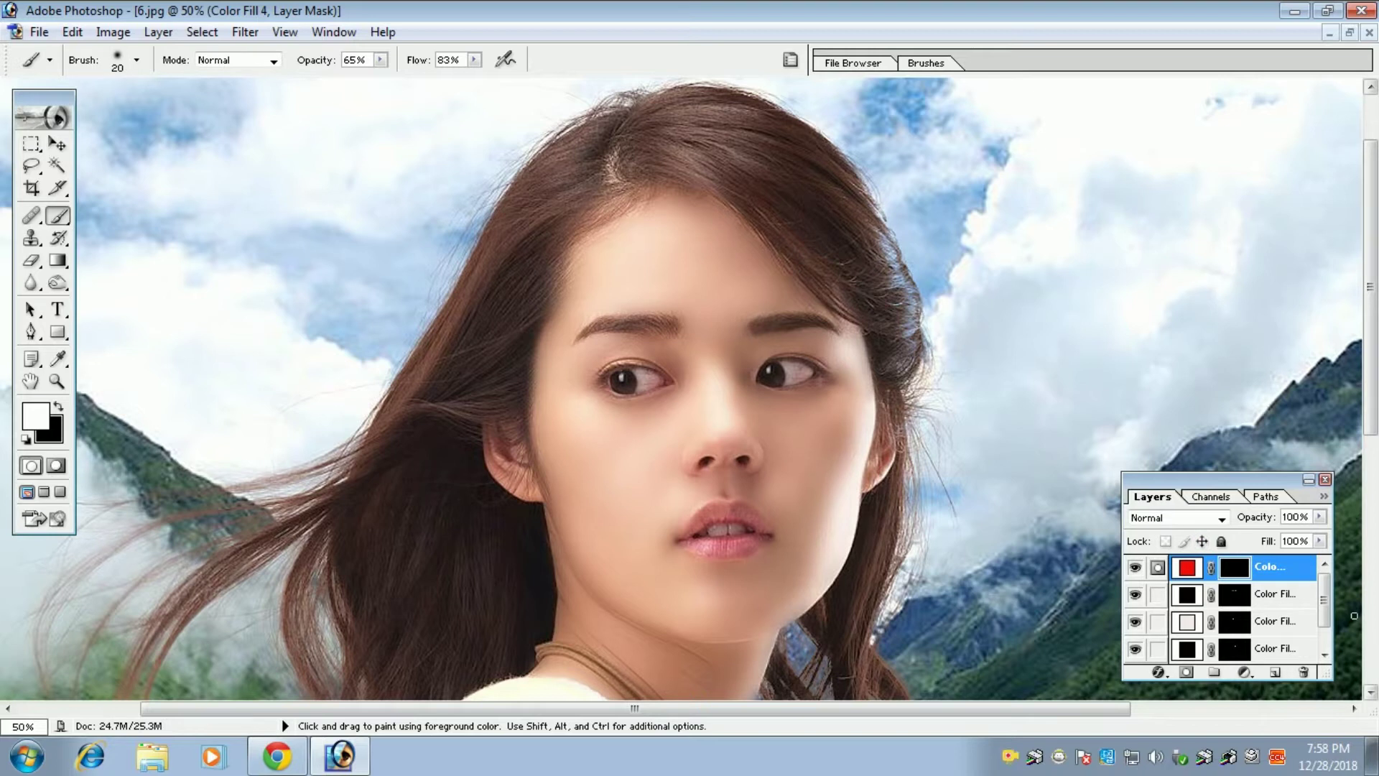
{"action": "left_click", "coordinate": [1181, 516]}
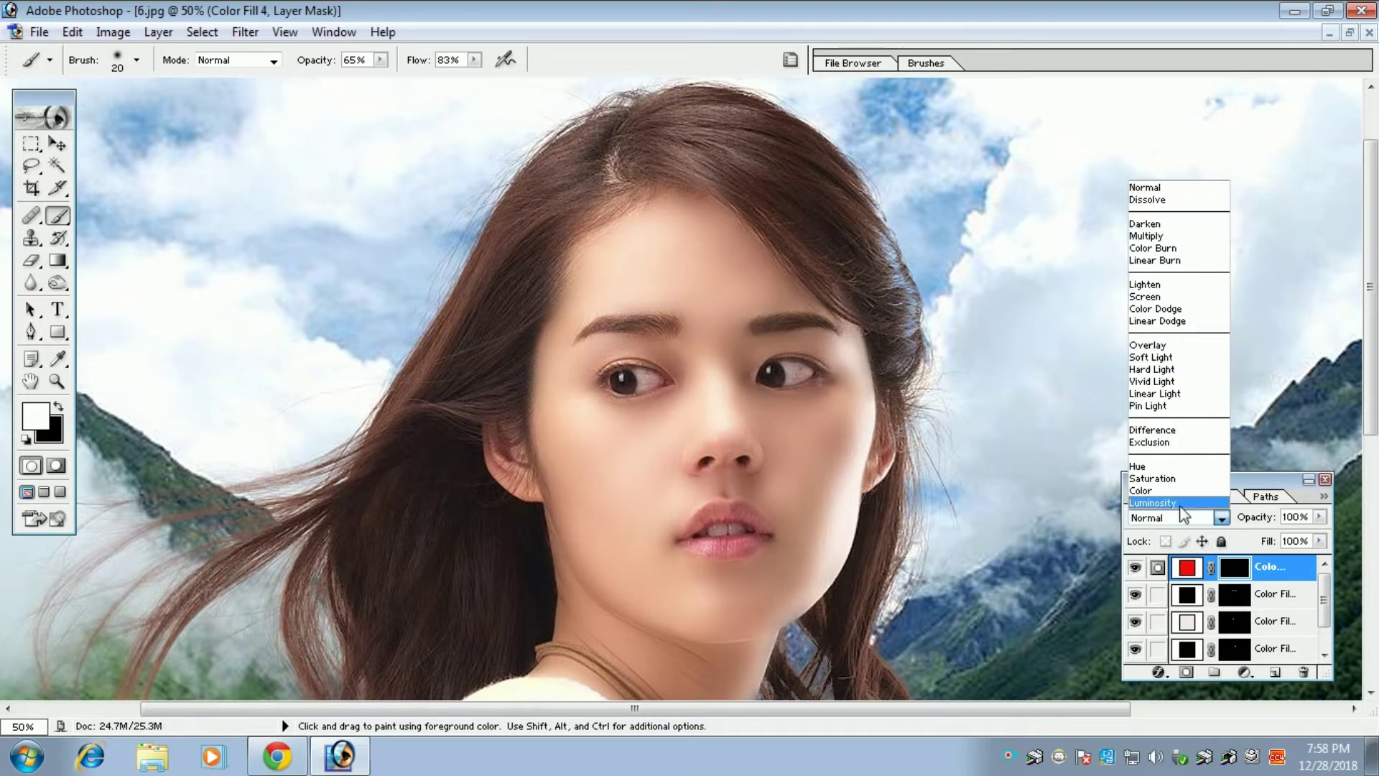
{"action": "left_click", "coordinate": [1177, 358]}
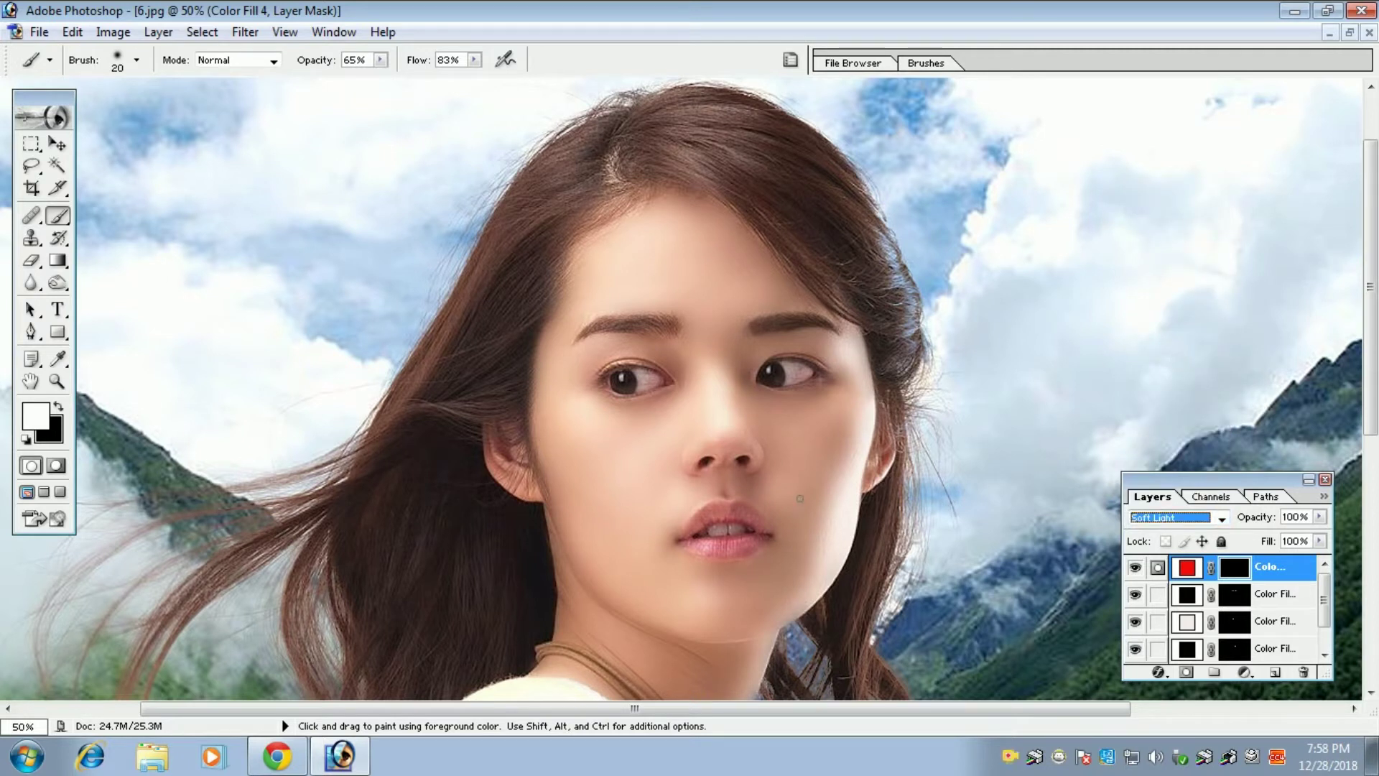
- Colour the upper and lower lips red by painting white on the red fill layer's mask with a 30-pixel brush
{"action": "key", "text": "ctrl+plus"}
{"action": "key", "text": "ctrl+plus"}
{"action": "key", "text": "ctrl+plus"}
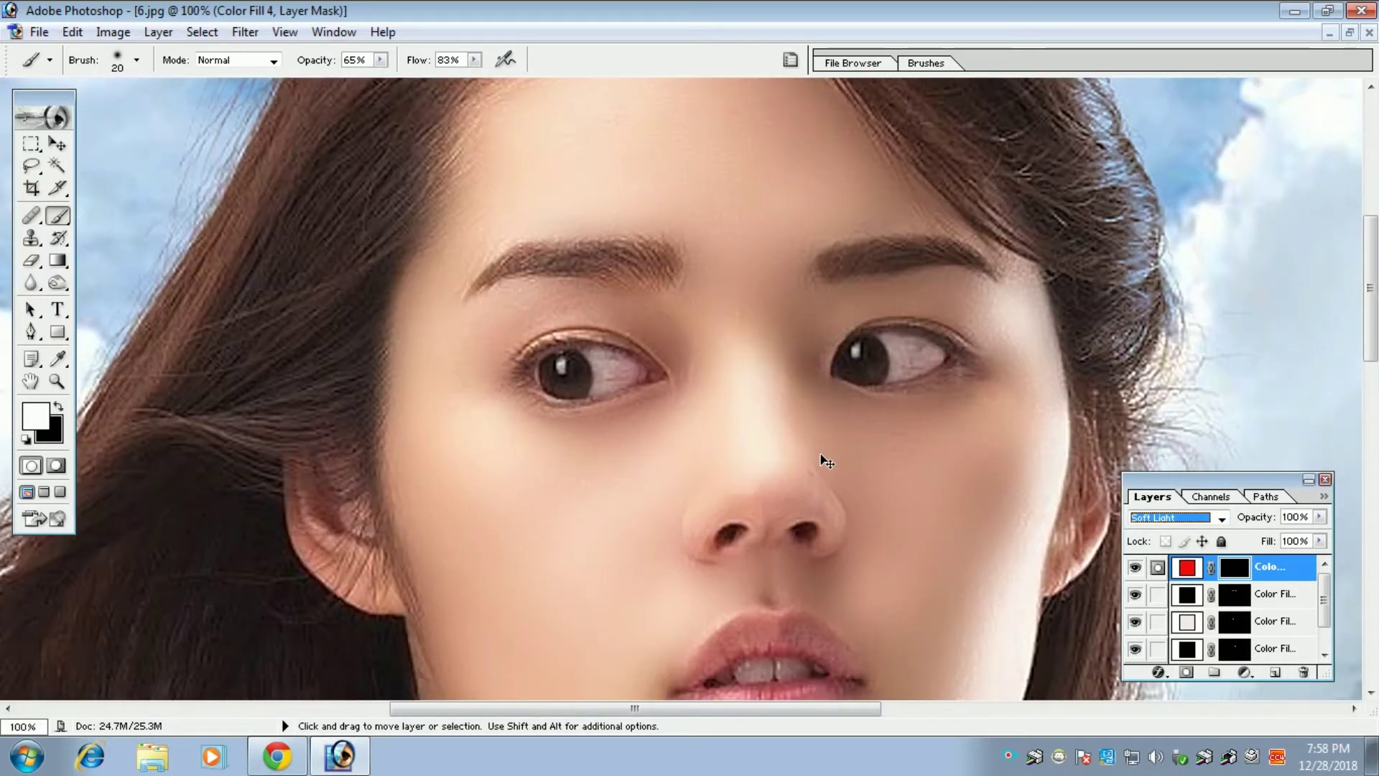
{"action": "key", "text": "space"}
{"action": "mouse_move", "coordinate": [880, 646]}
{"action": "left_mouse_down"}
{"action": "mouse_move", "coordinate": [838, 375]}
{"action": "mouse_move", "coordinate": [828, 124]}
{"action": "mouse_move", "coordinate": [826, 146]}
{"action": "left_mouse_up"}
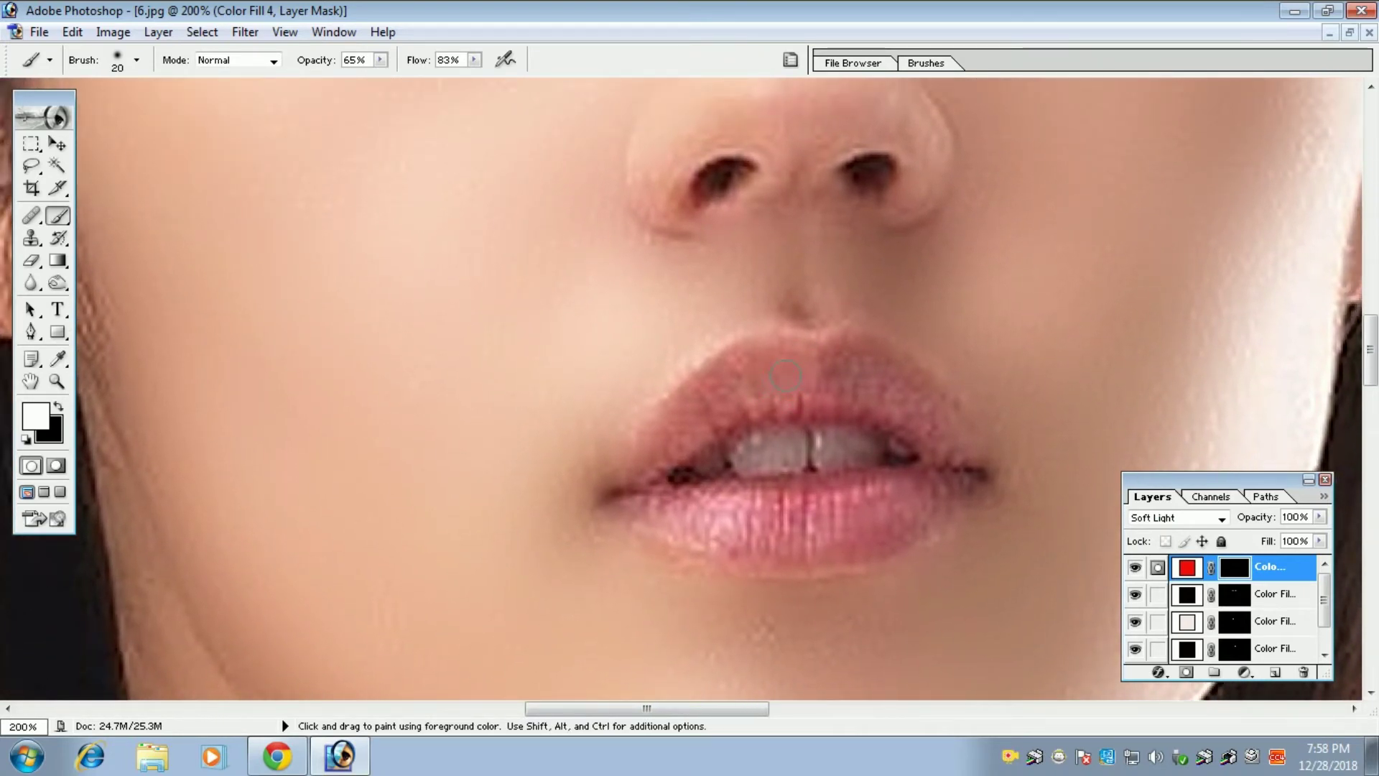
{"action": "key", "text": "bracketright"}
{"action": "mouse_move", "coordinate": [788, 368]}
{"action": "left_mouse_down"}
{"action": "mouse_move", "coordinate": [729, 385]}
{"action": "mouse_move", "coordinate": [793, 387]}
{"action": "mouse_move", "coordinate": [695, 419]}
{"action": "mouse_move", "coordinate": [696, 399]}
{"action": "mouse_move", "coordinate": [619, 469]}
{"action": "mouse_move", "coordinate": [625, 503]}
{"action": "mouse_move", "coordinate": [734, 542]}
{"action": "mouse_move", "coordinate": [763, 533]}
{"action": "mouse_move", "coordinate": [714, 514]}
{"action": "mouse_move", "coordinate": [847, 521]}
{"action": "mouse_move", "coordinate": [894, 505]}
{"action": "mouse_move", "coordinate": [841, 500]}
{"action": "mouse_move", "coordinate": [973, 491]}
{"action": "mouse_move", "coordinate": [825, 558]}
{"action": "mouse_move", "coordinate": [661, 528]}
{"action": "left_mouse_up"}
{"action": "mouse_move", "coordinate": [801, 406]}
{"action": "left_mouse_down"}
{"action": "mouse_move", "coordinate": [853, 359]}
{"action": "mouse_move", "coordinate": [899, 379]}
{"action": "mouse_move", "coordinate": [988, 475]}
{"action": "mouse_move", "coordinate": [907, 417]}
{"action": "mouse_move", "coordinate": [848, 390]}
{"action": "mouse_move", "coordinate": [771, 390]}
{"action": "mouse_move", "coordinate": [769, 371]}
{"action": "mouse_move", "coordinate": [656, 465]}
{"action": "mouse_move", "coordinate": [655, 448]}
{"action": "mouse_move", "coordinate": [629, 500]}
{"action": "mouse_move", "coordinate": [695, 526]}
{"action": "mouse_move", "coordinate": [670, 501]}
{"action": "mouse_move", "coordinate": [943, 479]}
{"action": "mouse_move", "coordinate": [839, 521]}
{"action": "mouse_move", "coordinate": [814, 518]}
{"action": "mouse_move", "coordinate": [817, 490]}
{"action": "left_mouse_up"}
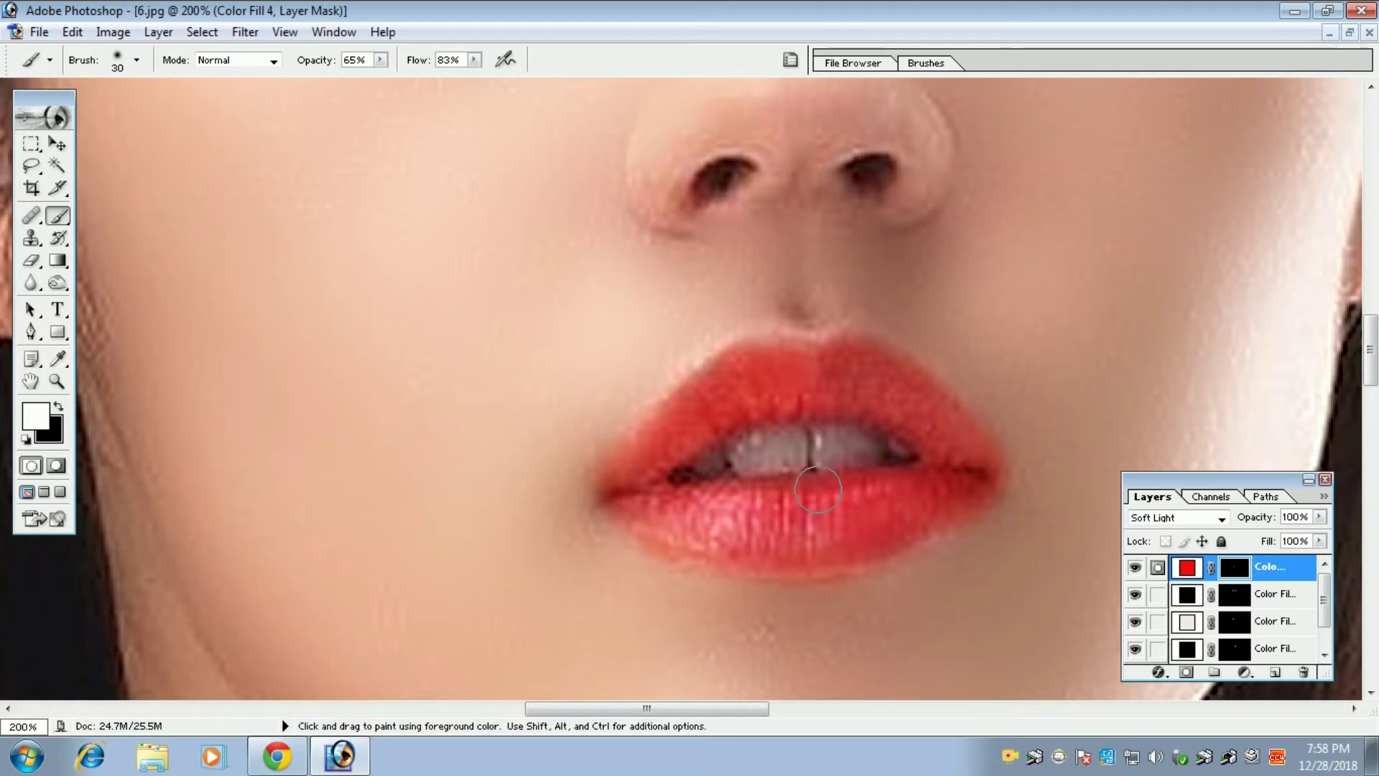
{"action": "key", "text": "ctrl+minus"}
{"action": "key", "text": "ctrl+minus"}
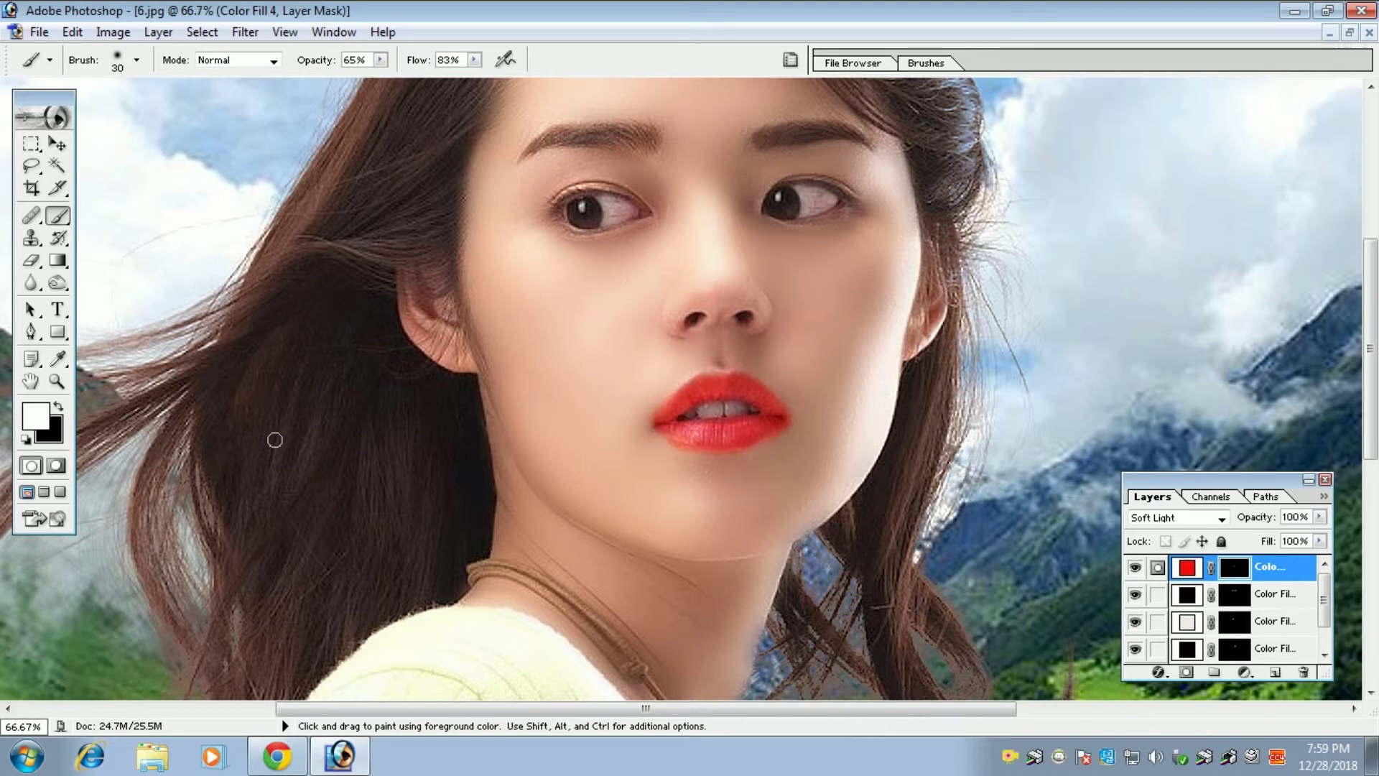
{"action": "key", "text": "x"}
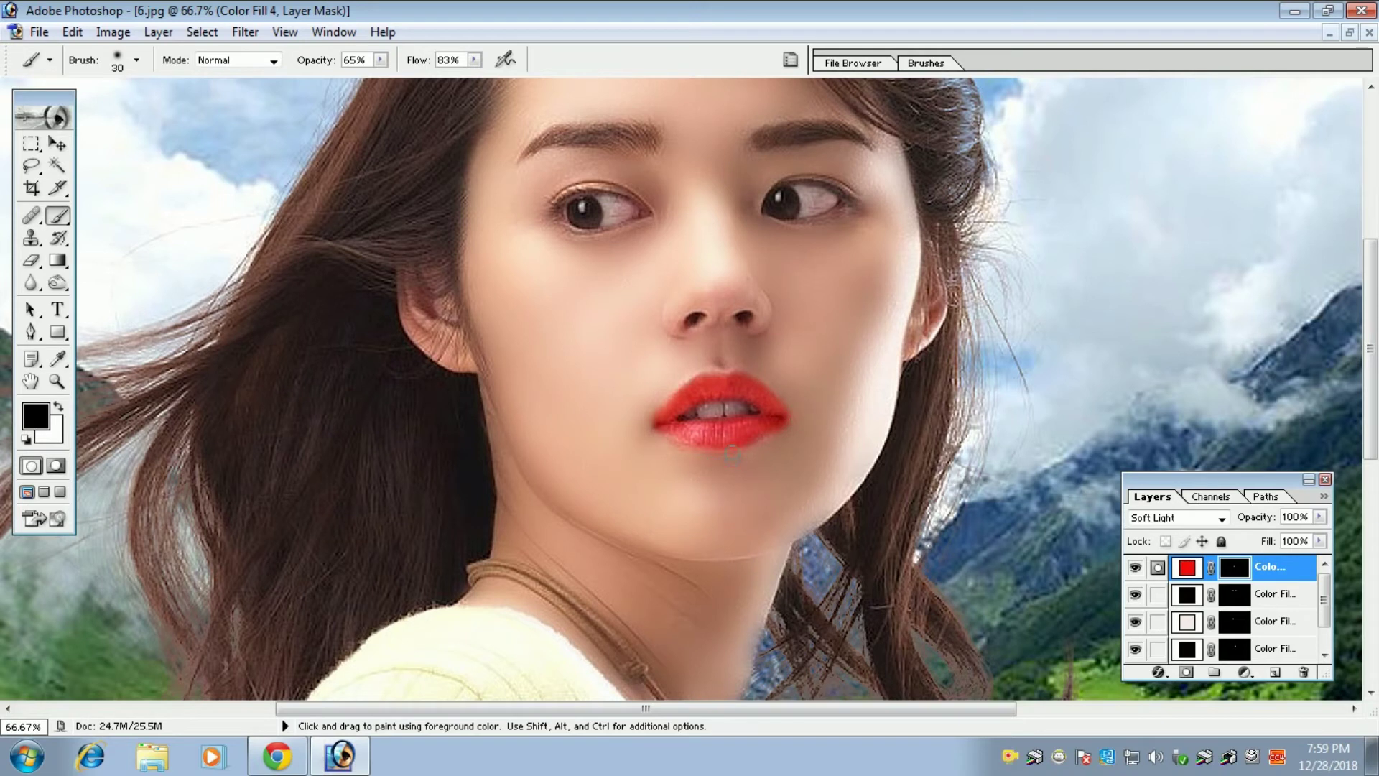
{"action": "key", "text": "x"}
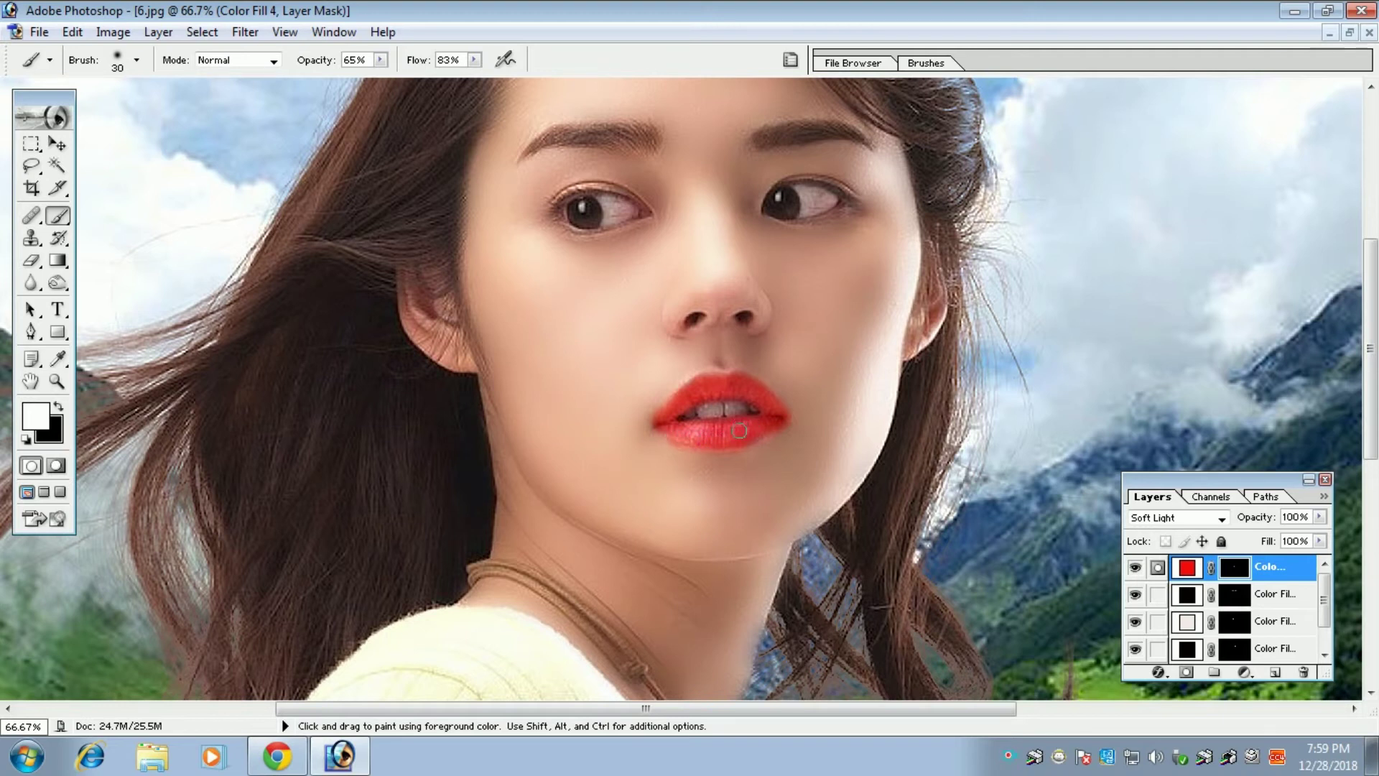
{"action": "double_click", "coordinate": [1297, 572]}
{"action": "double_click", "coordinate": [1287, 566]}
{"action": "left_click", "coordinate": [1261, 577]}
{"action": "double_click", "coordinate": [1248, 571]}
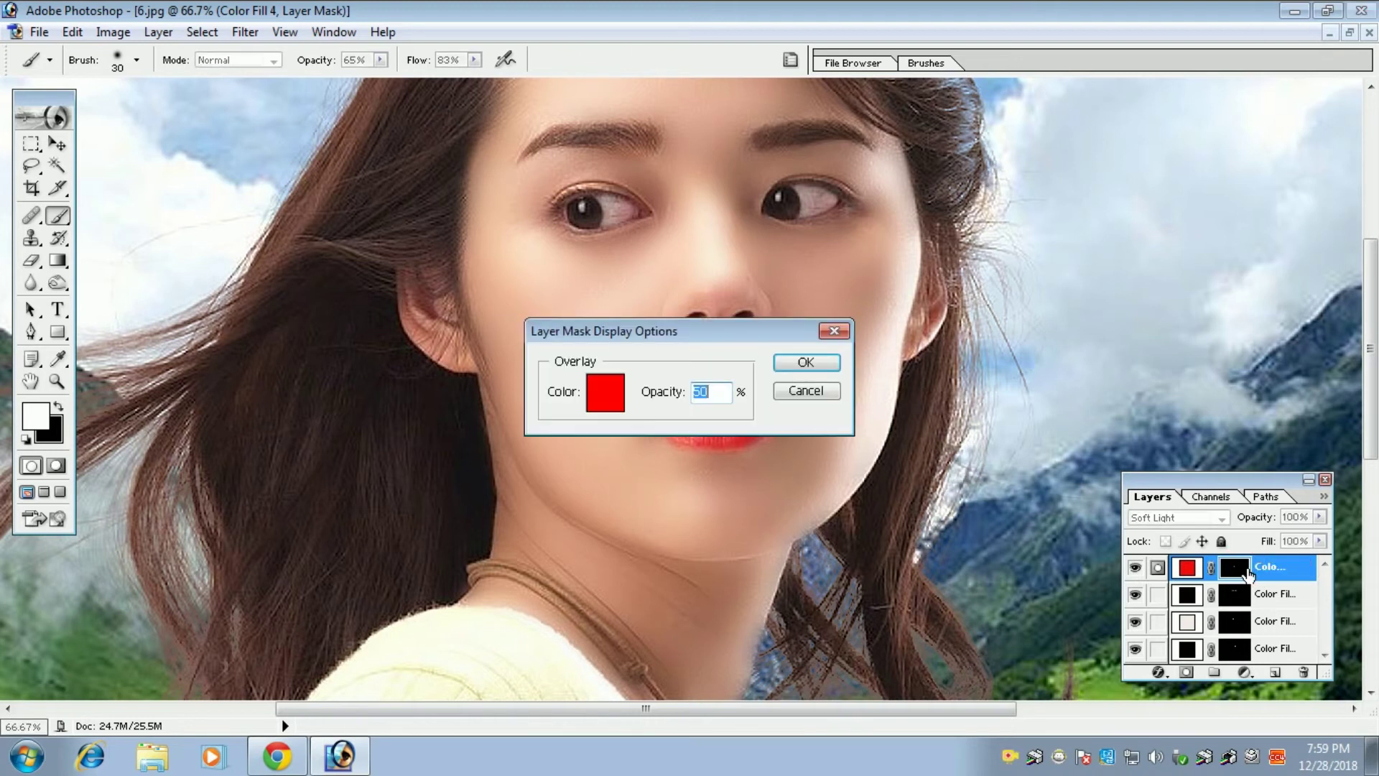
{"action": "left_click", "coordinate": [833, 332]}
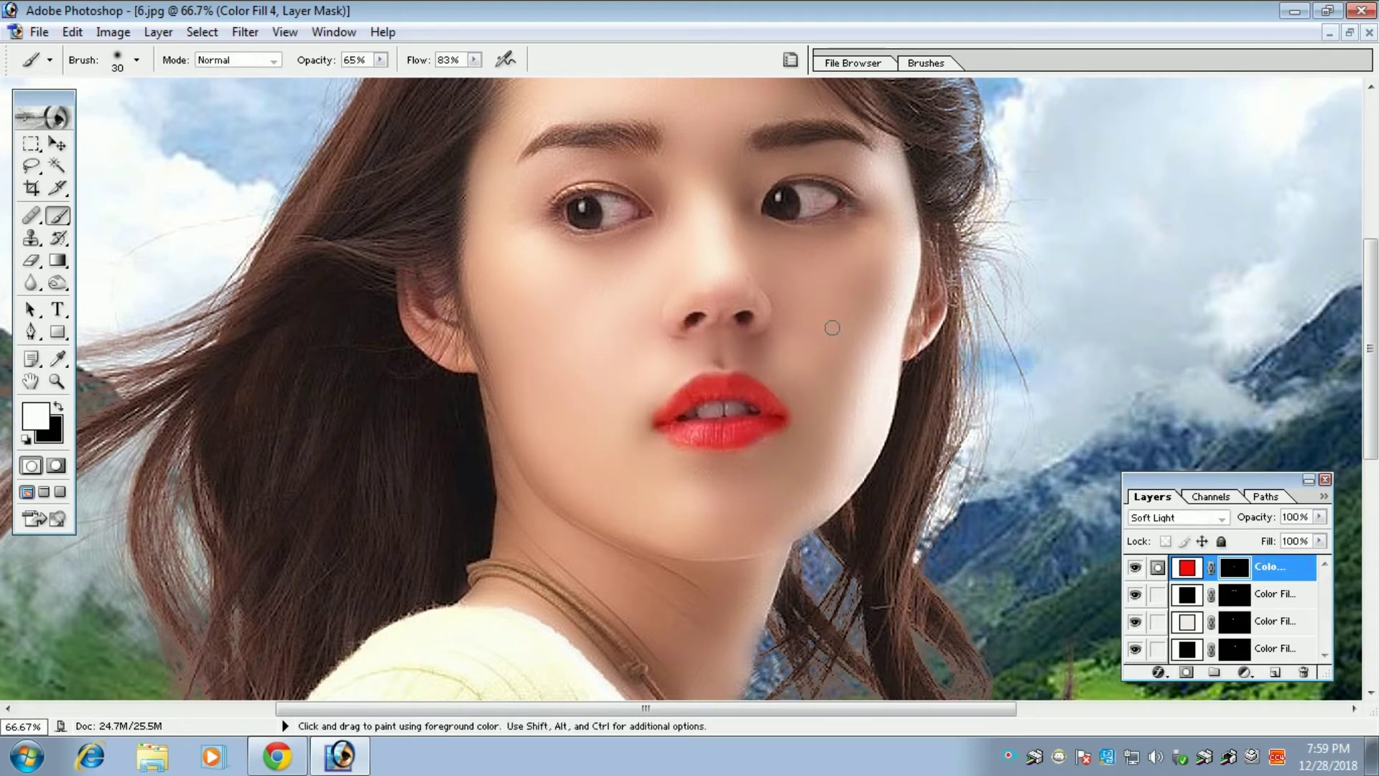
- In the red fill layer's blending options, split the Underlying Layer highlight limit of Blend If Gray to 106/217
{"action": "double_click", "coordinate": [1309, 570]}
{"action": "left_click_drag", "start_coordinate": [640, 167], "coordinate": [1049, 151]}
{"action": "left_click_drag", "start_coordinate": [1261, 517], "coordinate": [1167, 531]}
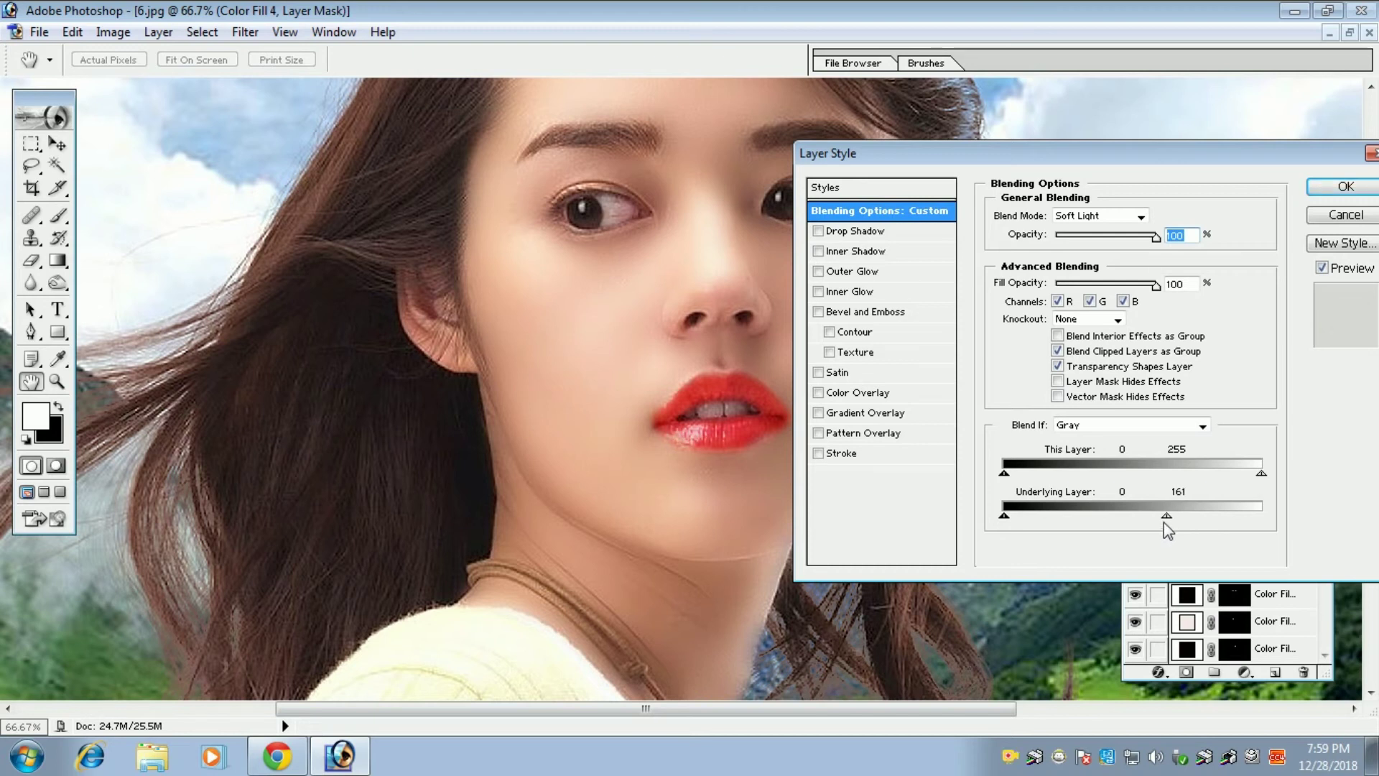
{"action": "key", "text": "alt"}
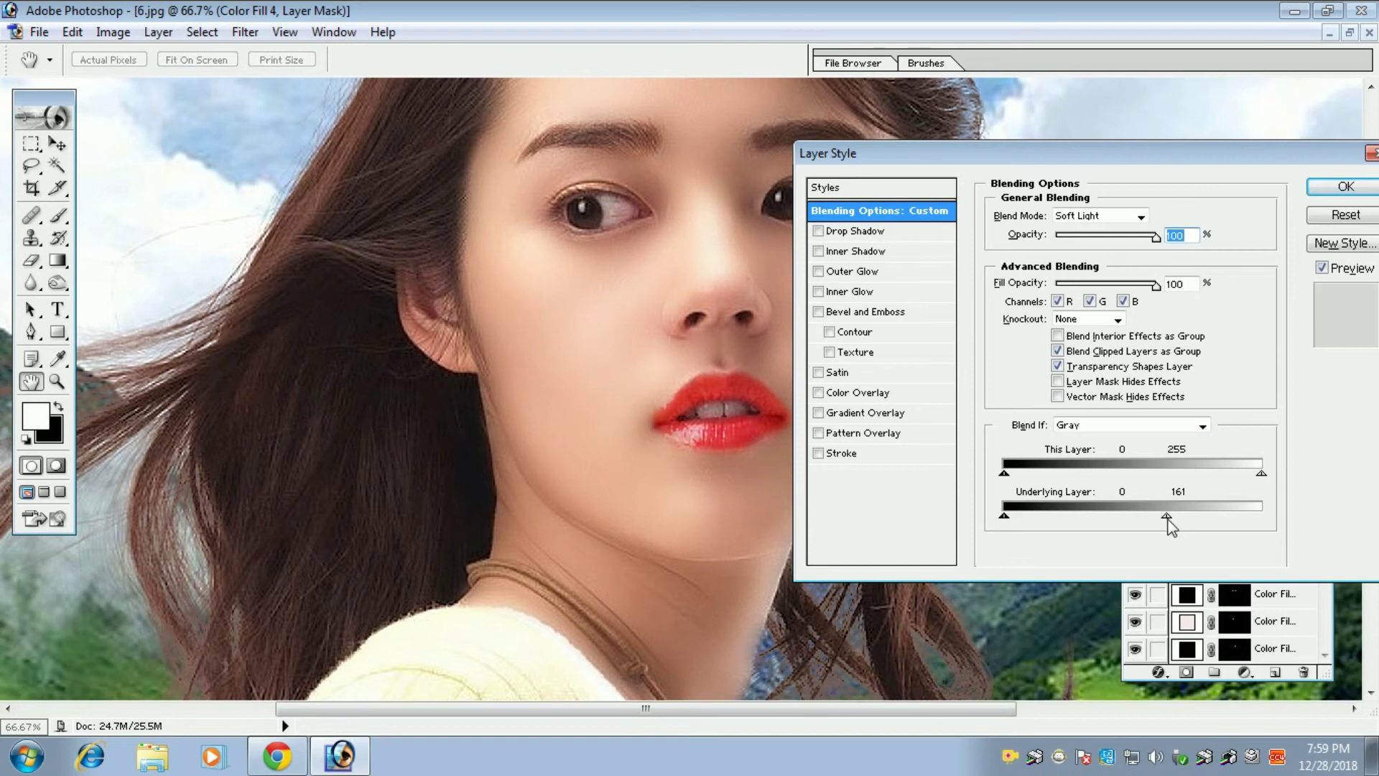
{"action": "left_click_drag", "start_coordinate": [1168, 518], "coordinate": [1111, 523]}
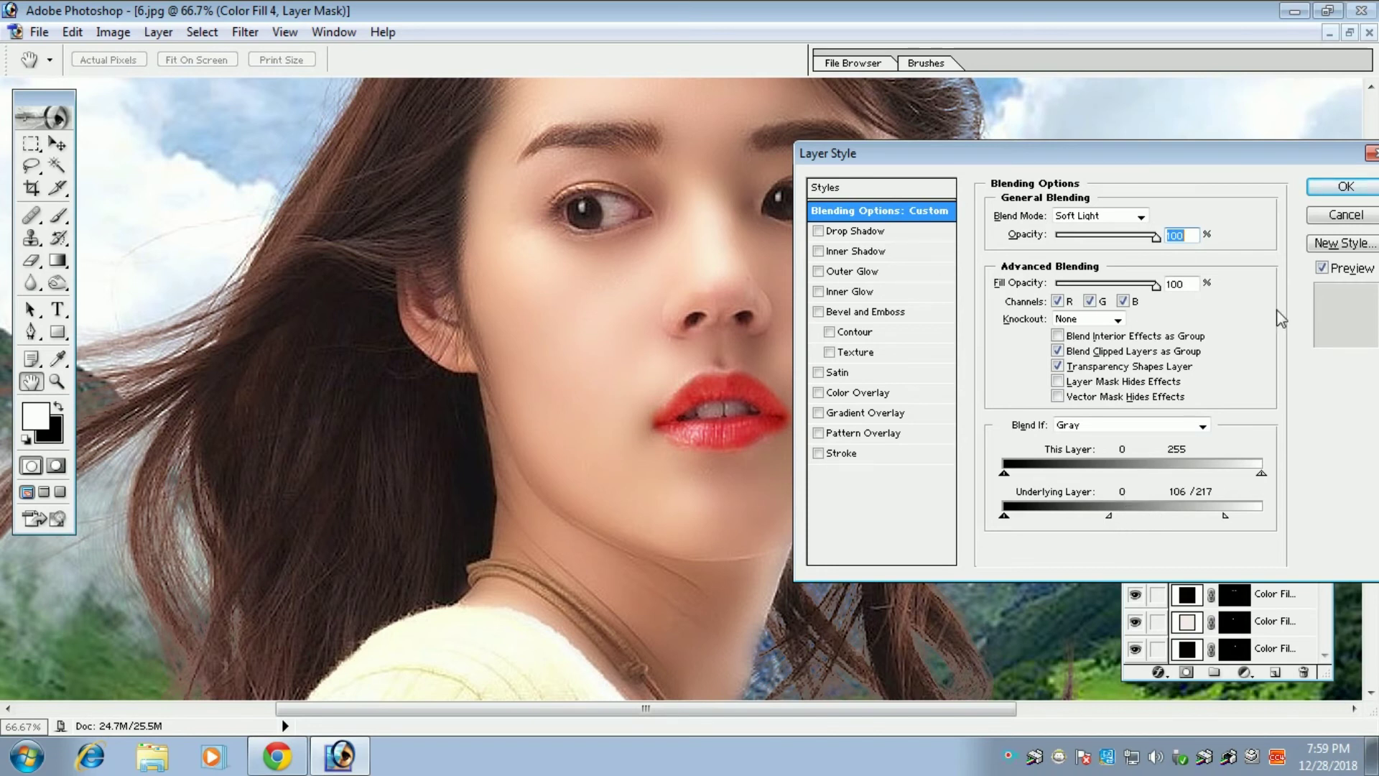
{"action": "left_click", "coordinate": [1345, 186]}
{"action": "key", "text": "b"}
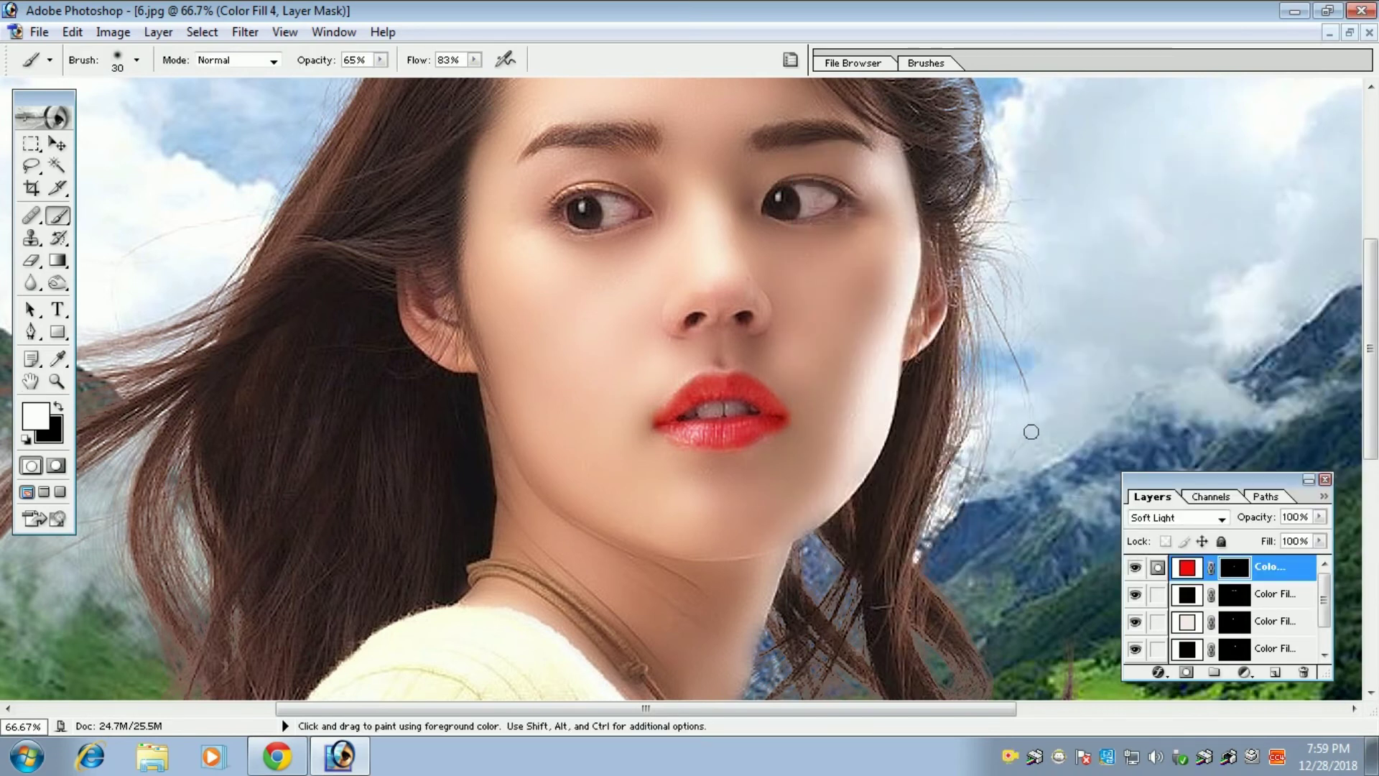
- Merge all visible layers into the Background layer
{"action": "key", "text": "ctrl+minus"}
{"action": "key", "text": "ctrl+minus"}
{"action": "key", "text": "ctrl+minus"}
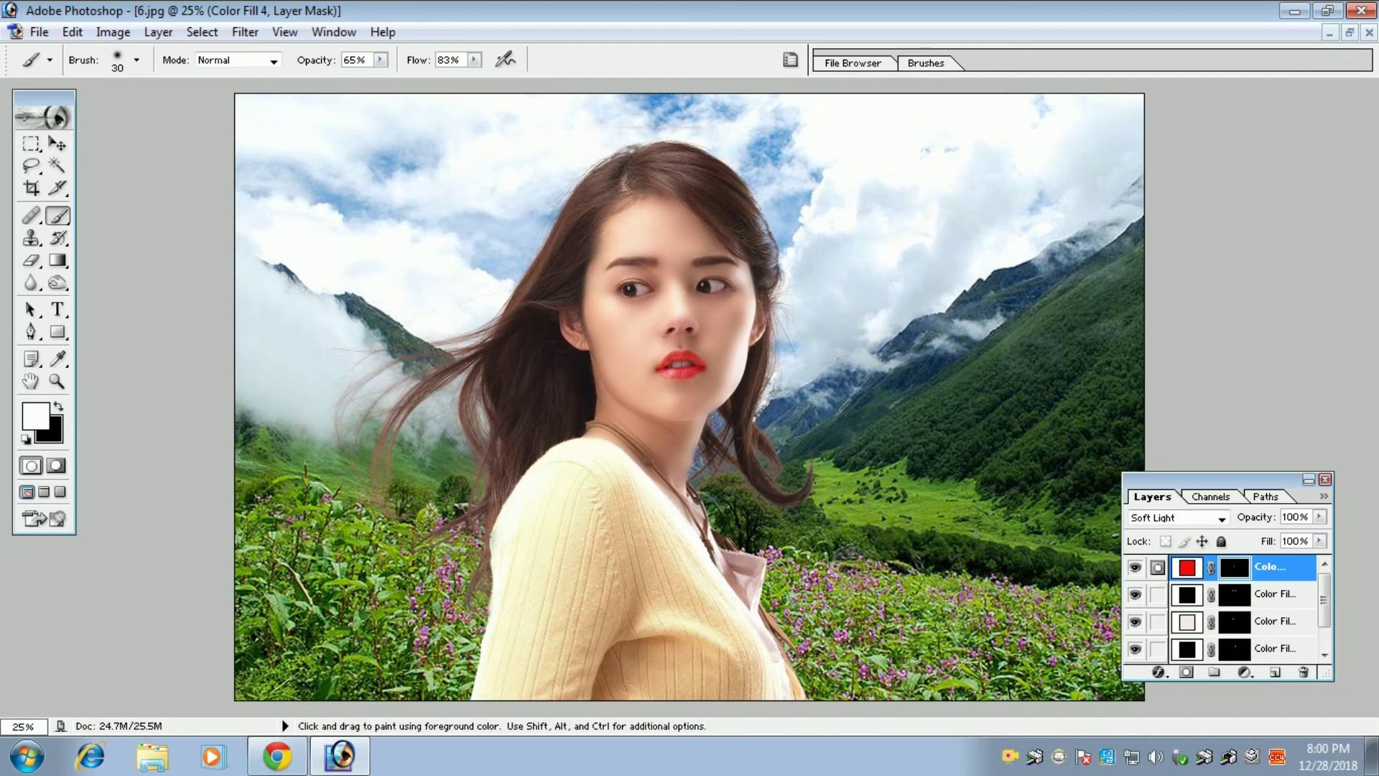
{"action": "key", "text": "ctrl"}
{"action": "key", "text": "shift"}
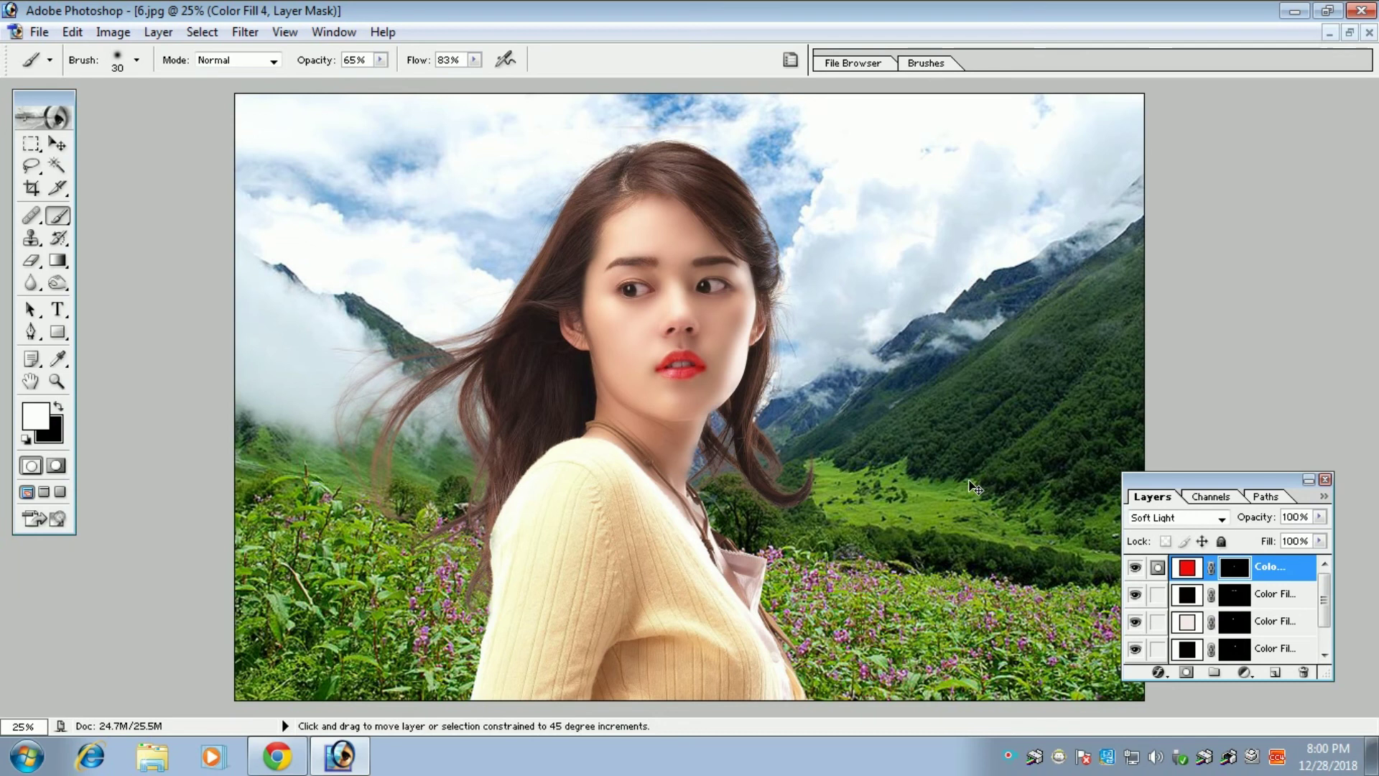
{"action": "key", "text": "ctrl+shift+e"}
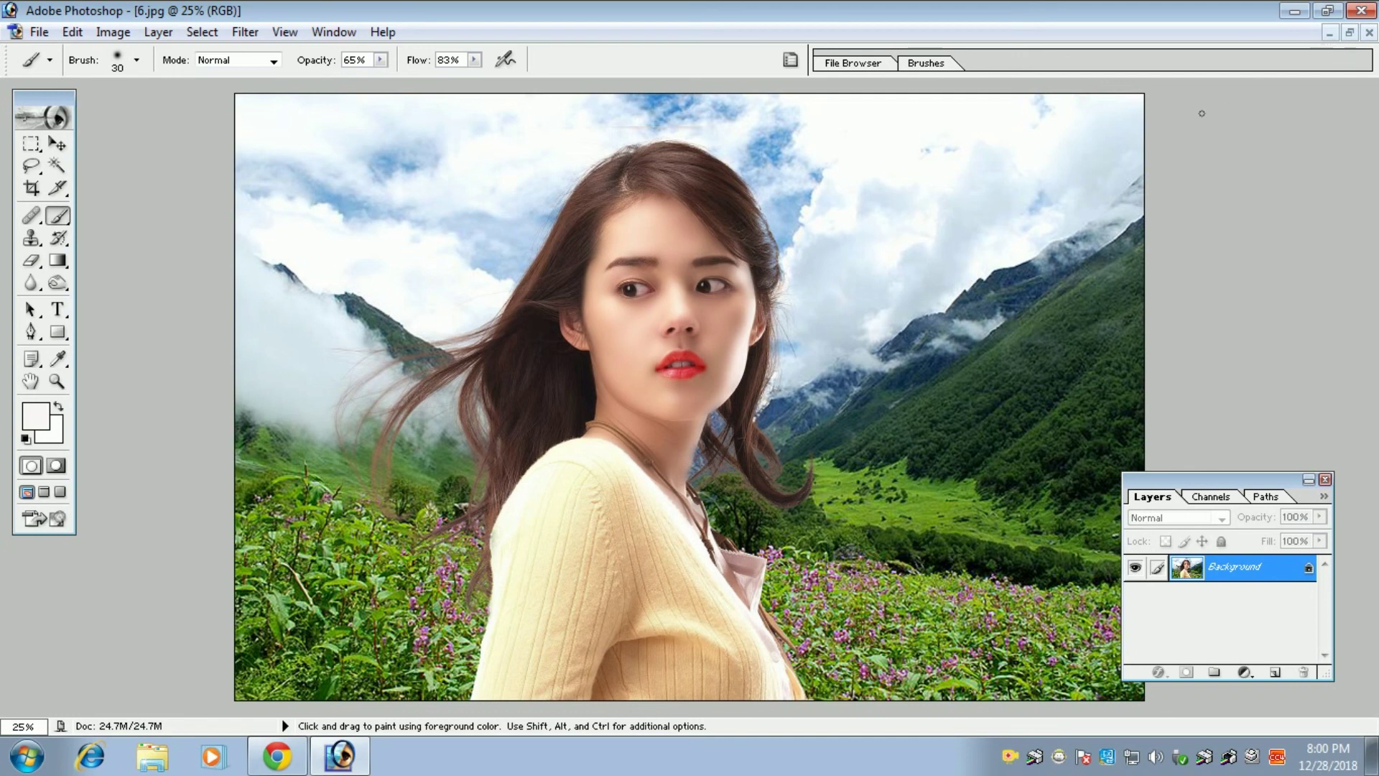
{"action": "key", "text": "ctrl"}
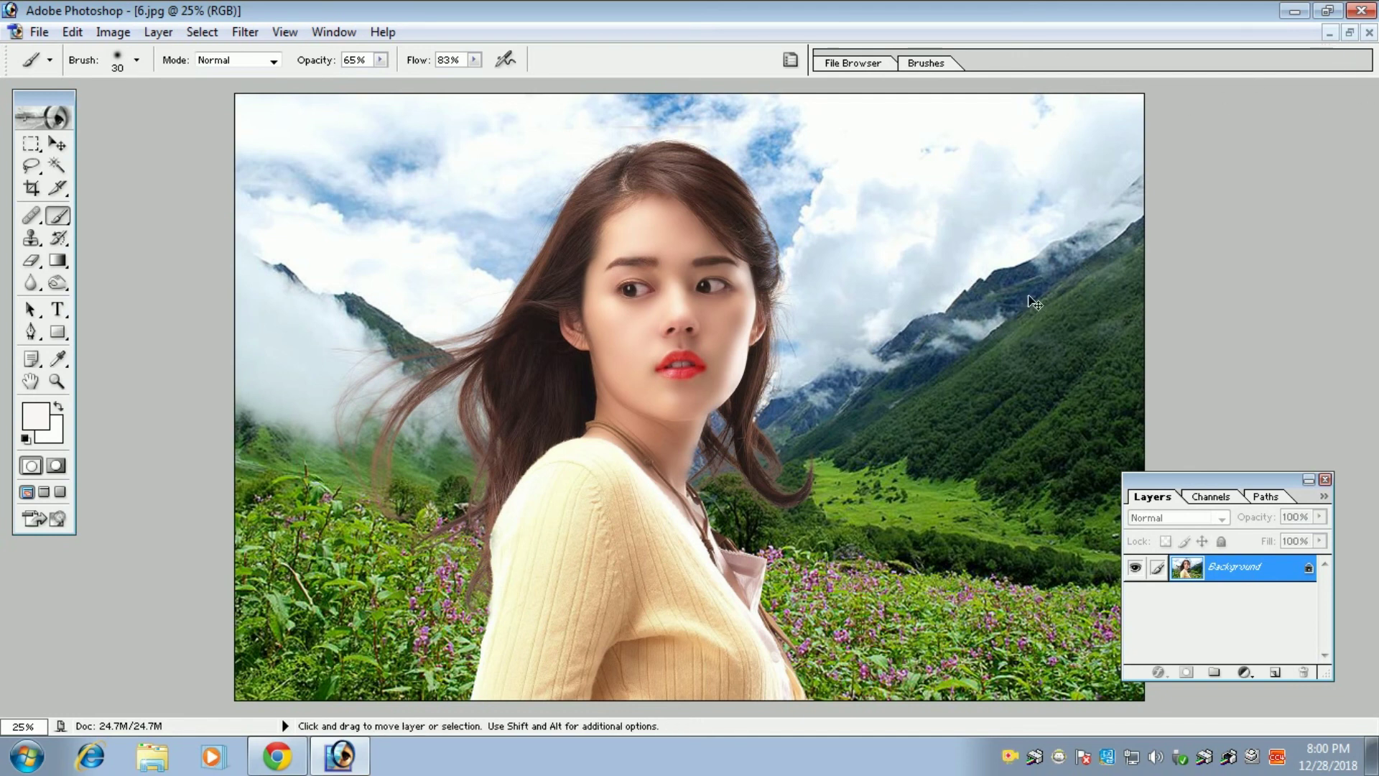